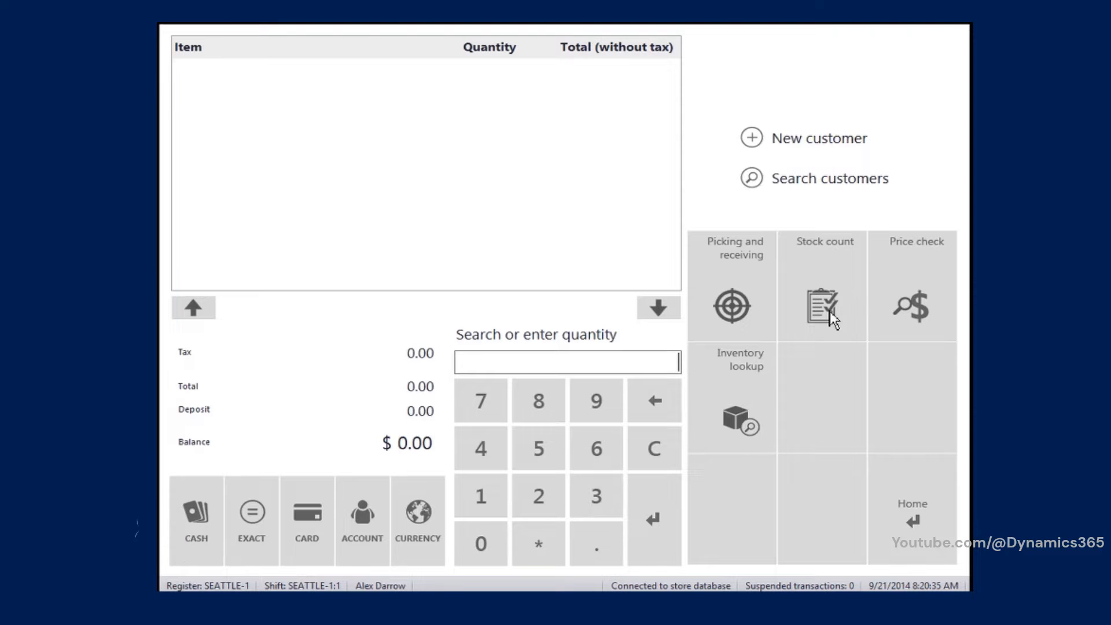
Step: Open the properties of the empty button beside Inventory lookup and assign it the Blank operation action
right_click(822, 364)
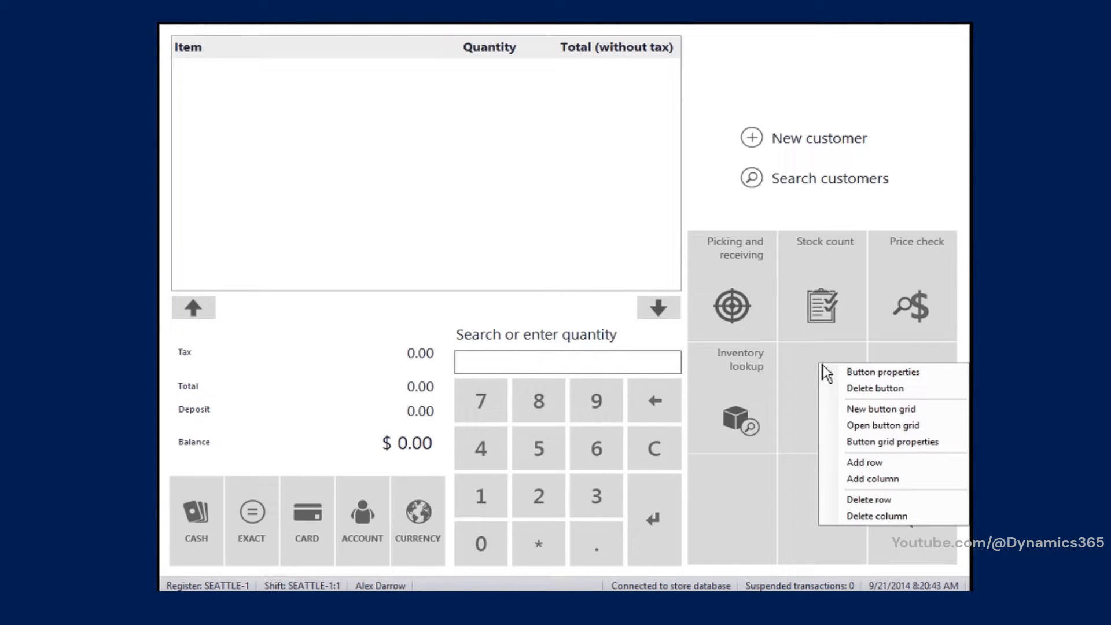
click(867, 378)
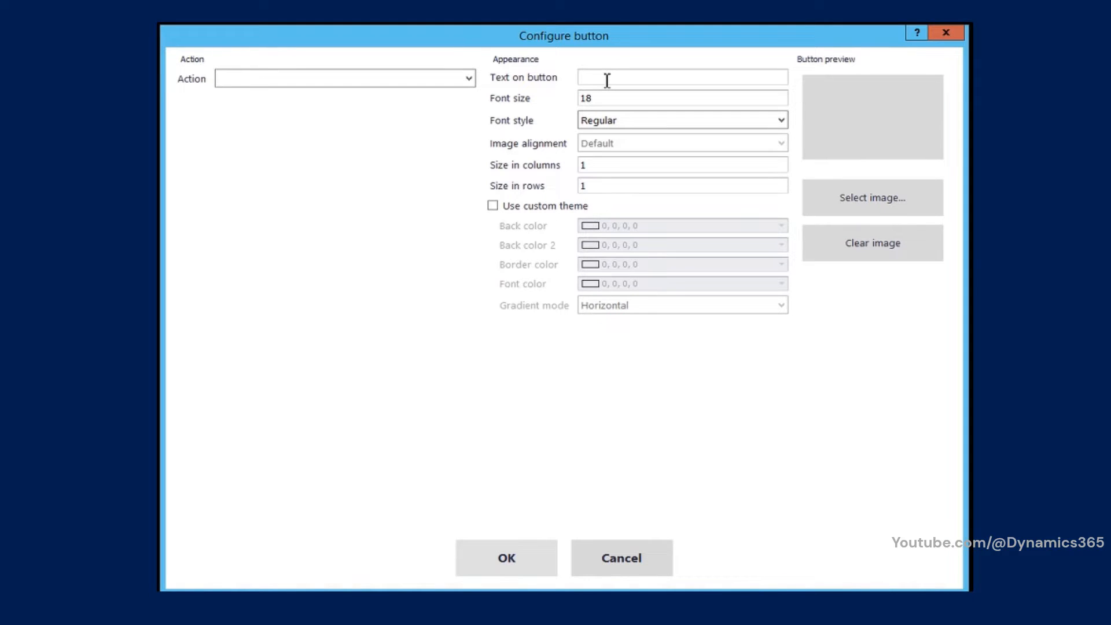
click(469, 80)
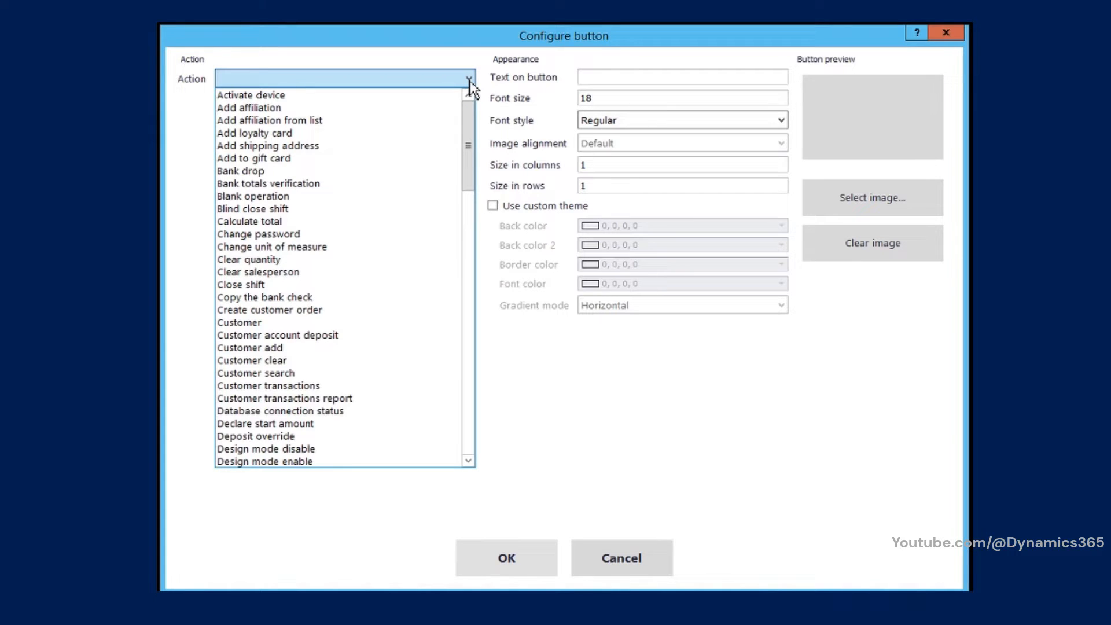
scroll(469, 173, down, 4)
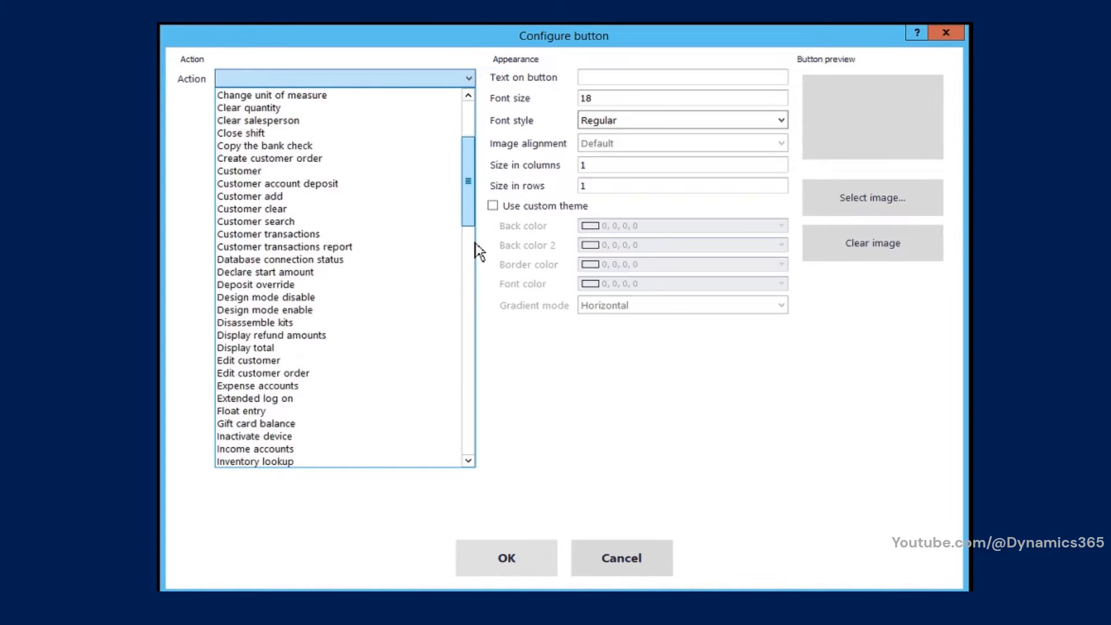
scroll(474, 243, down, 8)
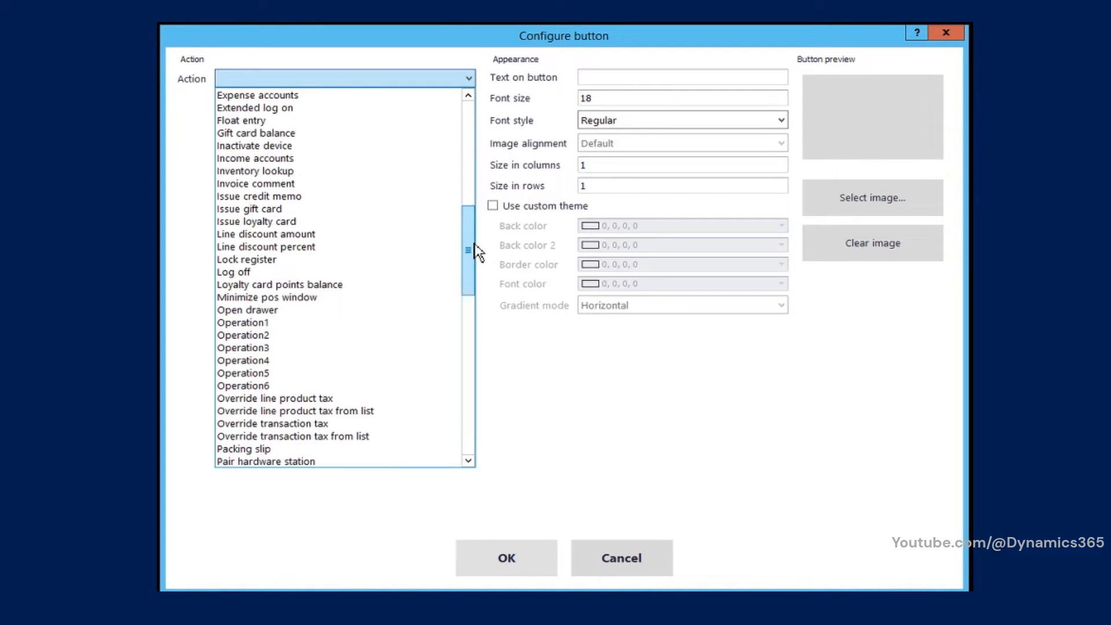
click(472, 186)
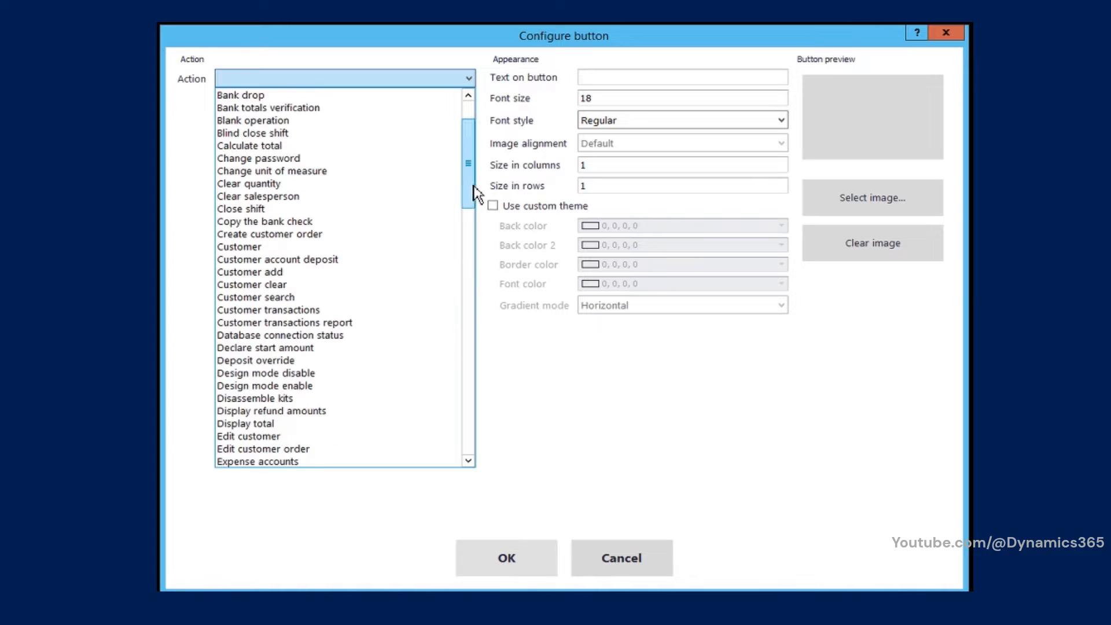
click(273, 122)
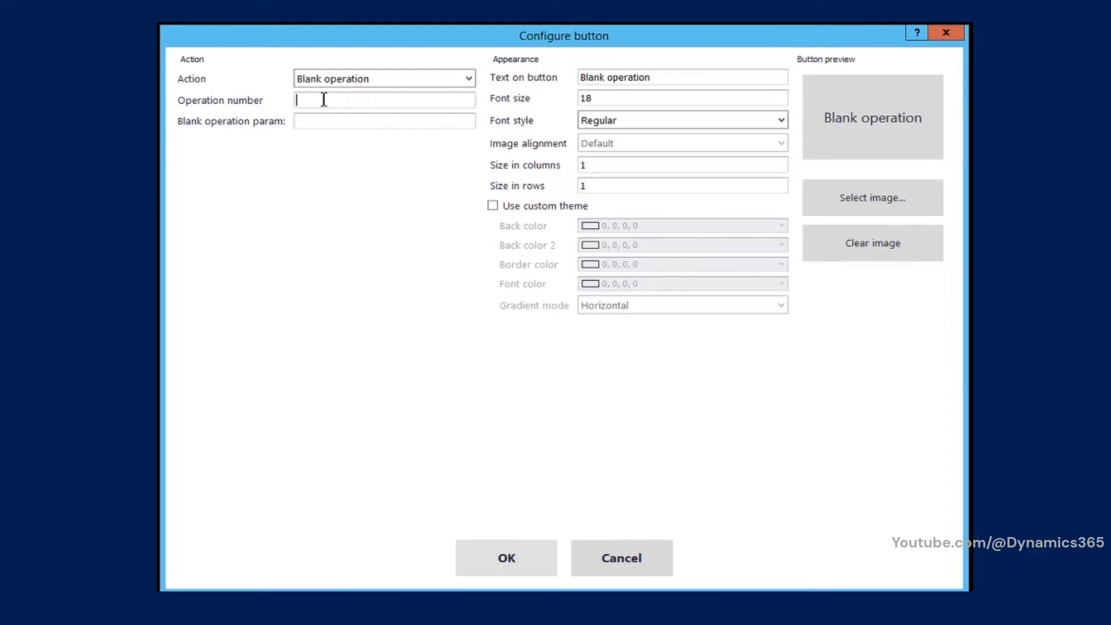
Step: Set the blank operation's number to 12345 and its parameter to MyParam
text(12345)
key(Tab)
text(MyParam)
Step: Change the text on the button to "My Blank Operation" and save the button configuration
click(676, 82)
drag(667, 79, 583, 74)
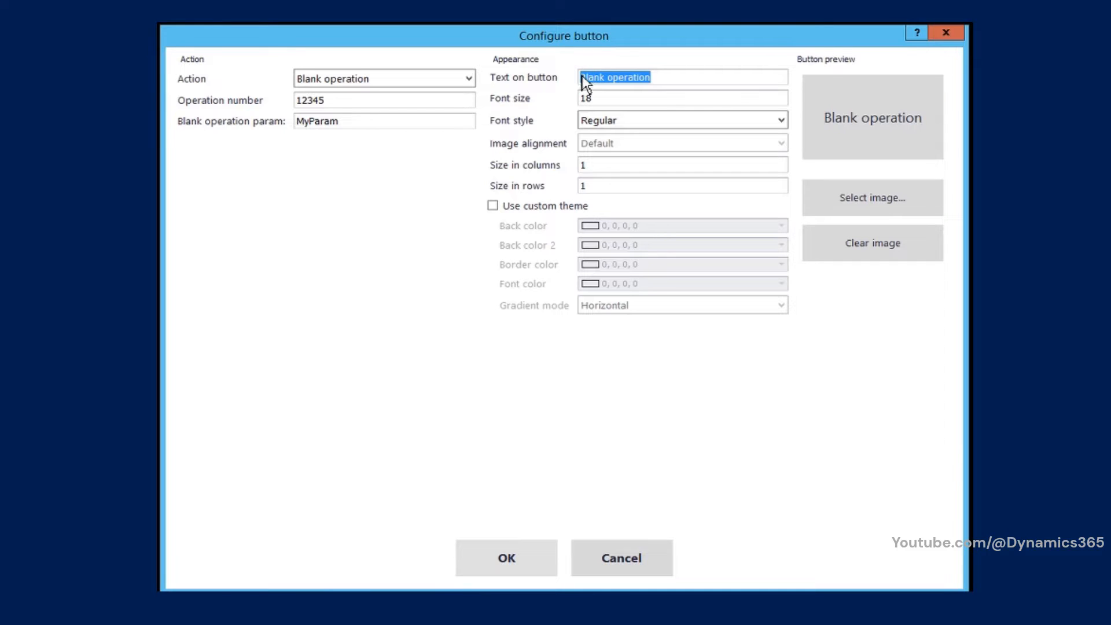
text(My Bla)
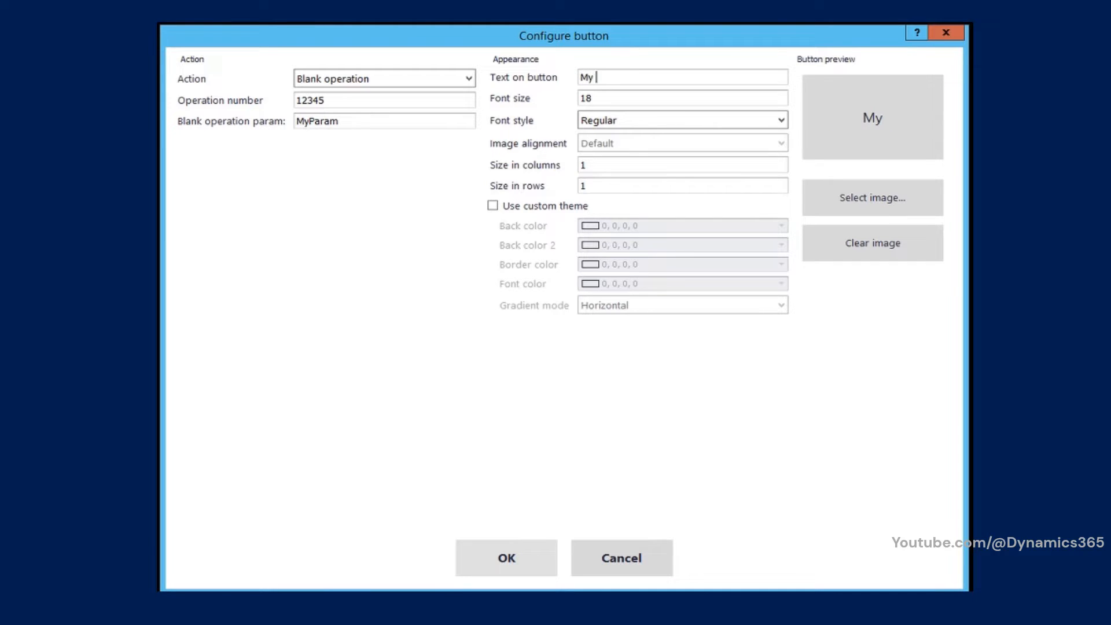
text(nk Ope)
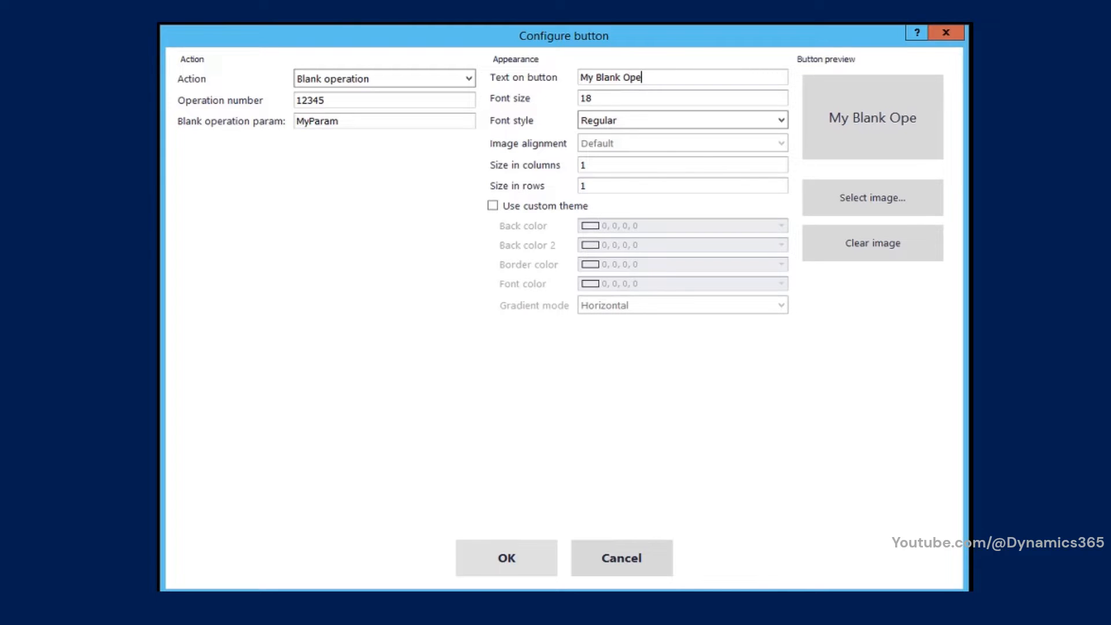
text(ration)
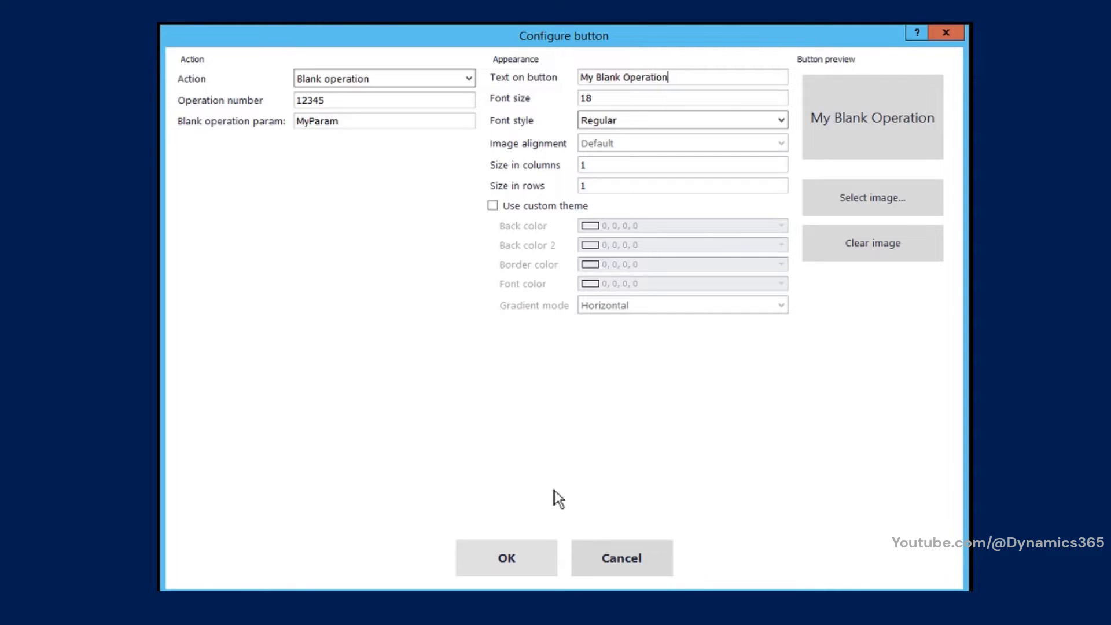
click(533, 564)
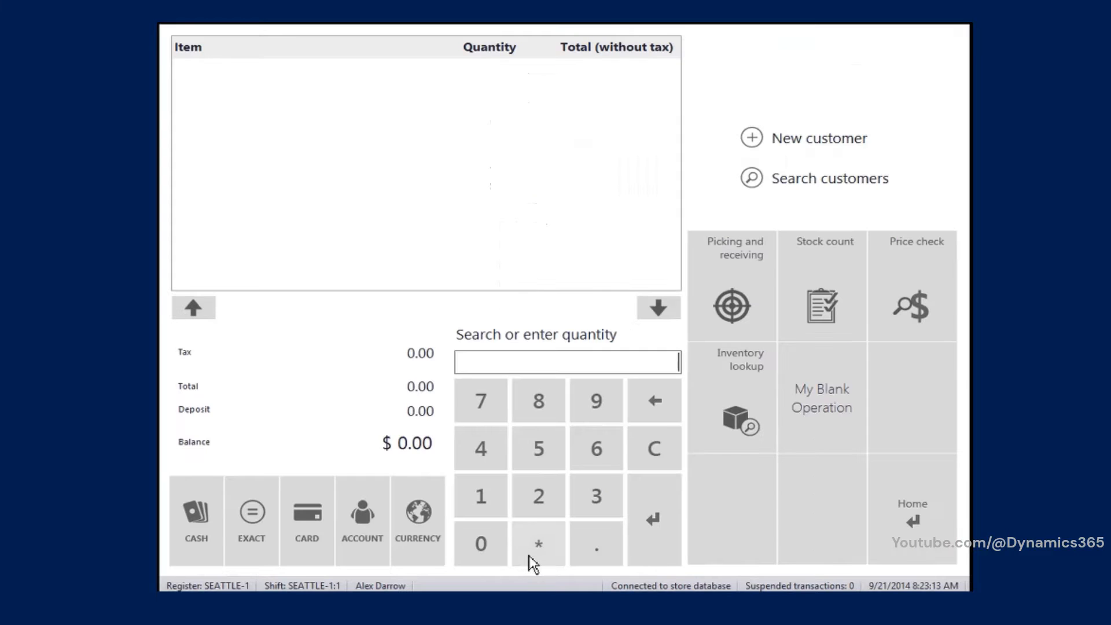
Step: Run the My Blank Operation button to test it and dismiss the resulting message
click(819, 414)
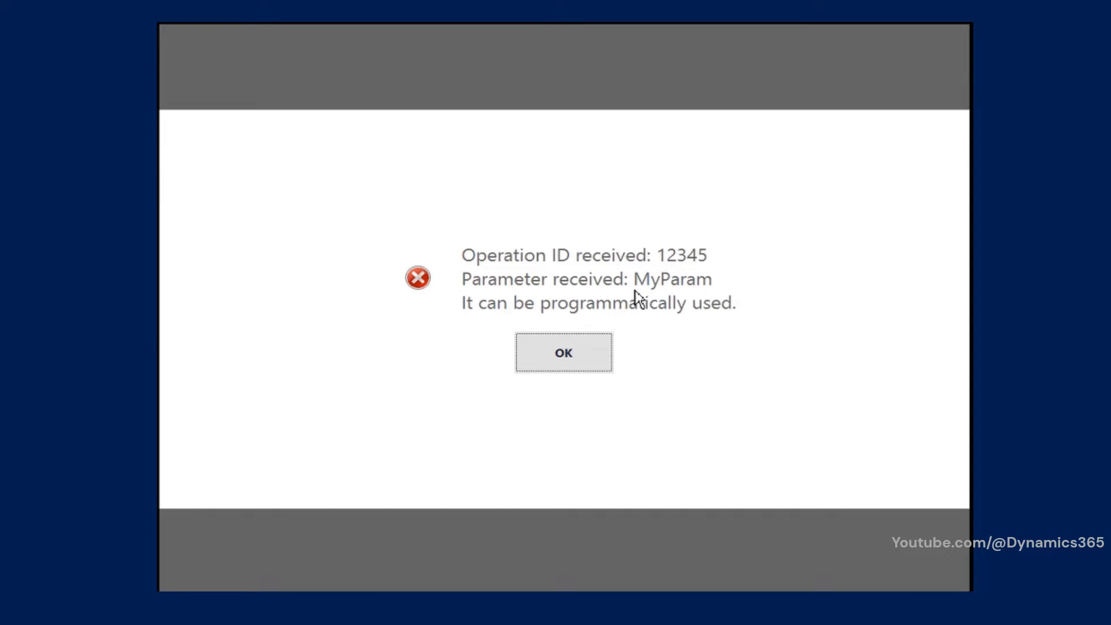
click(599, 358)
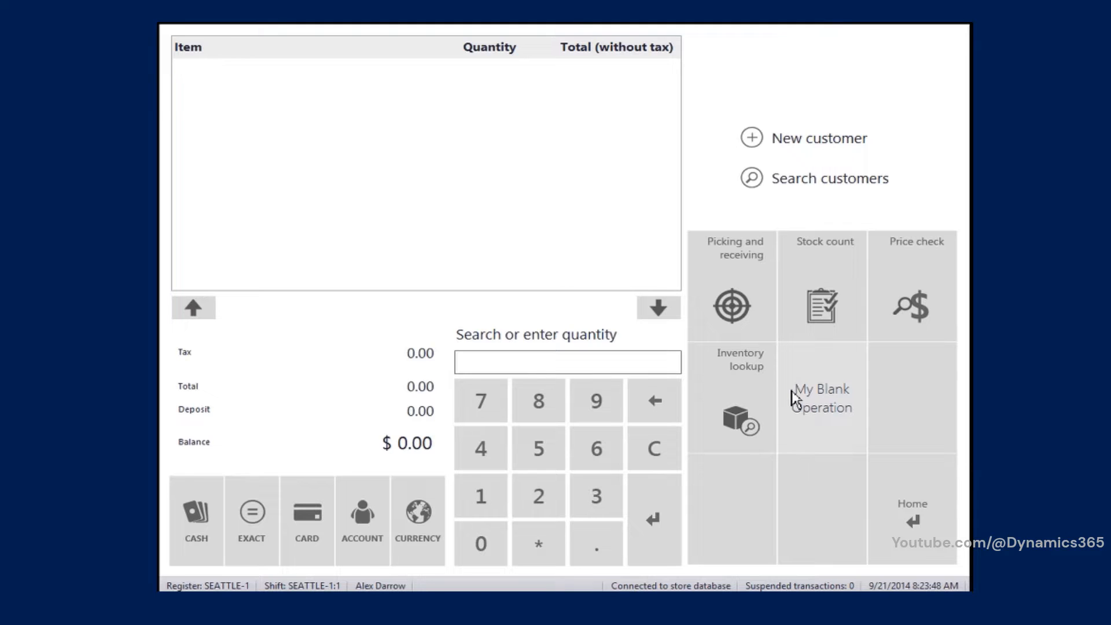
Step: Switch to File Explorer and open the Services folder inside Retail SDK's POS Plug-ins folder
key(alt+Tab)
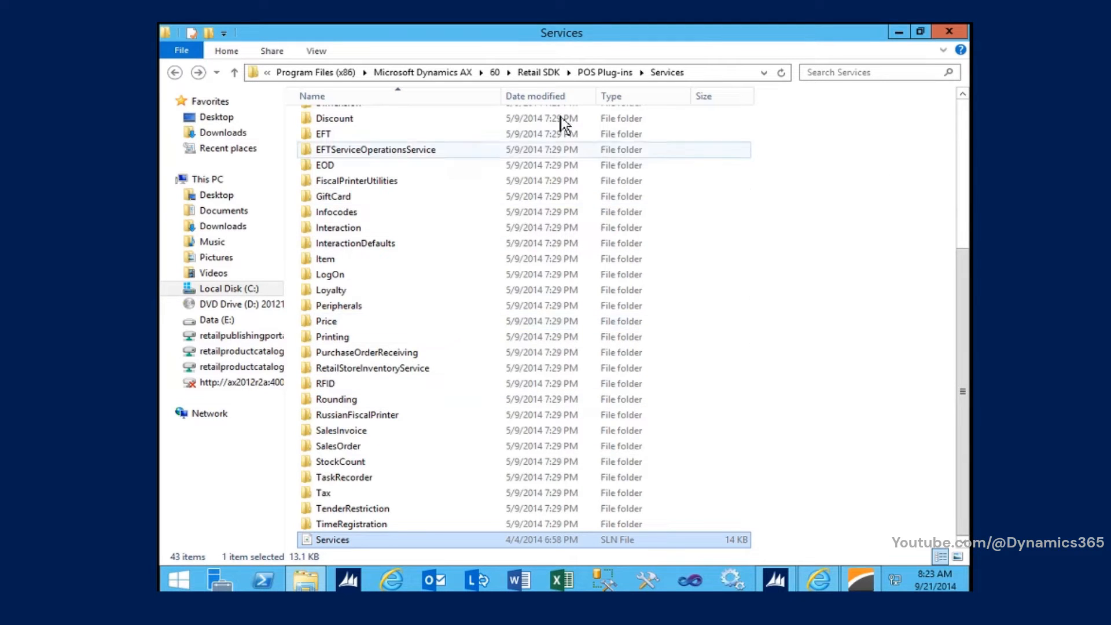
click(605, 72)
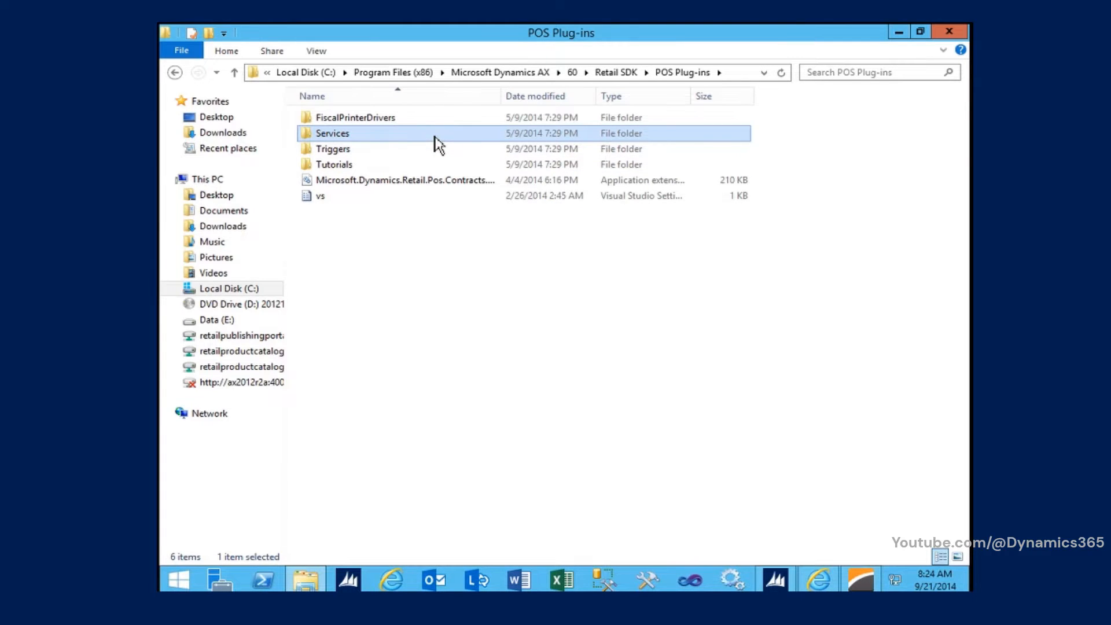
double_click(438, 143)
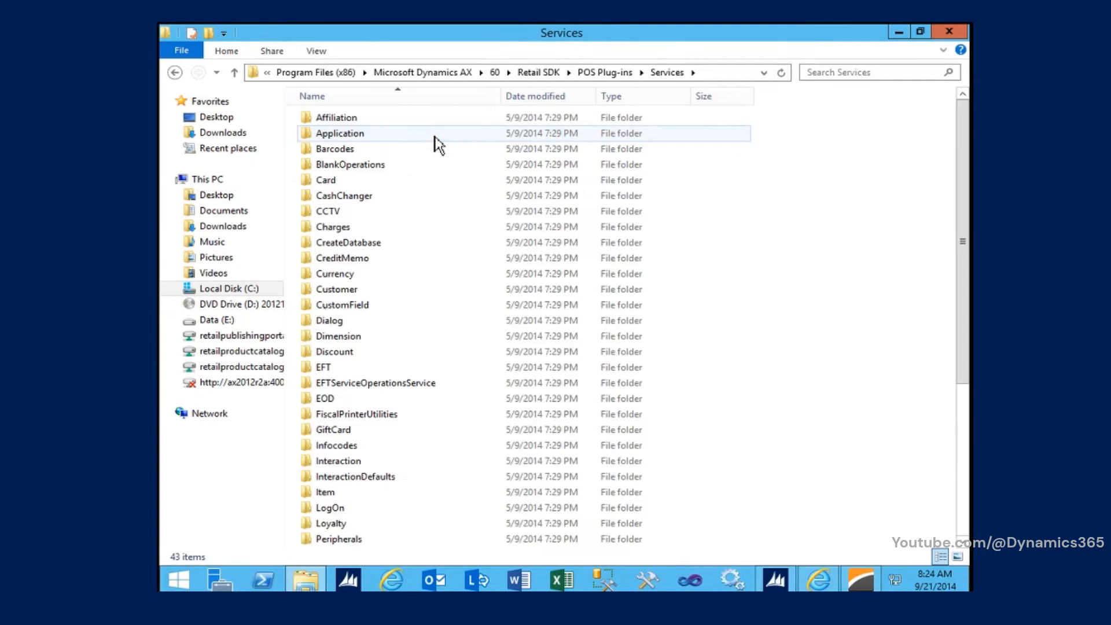
Step: Open the Services solution file with Microsoft Visual Studio Version Selector and decline upgrading the DevExpress references
click(964, 484)
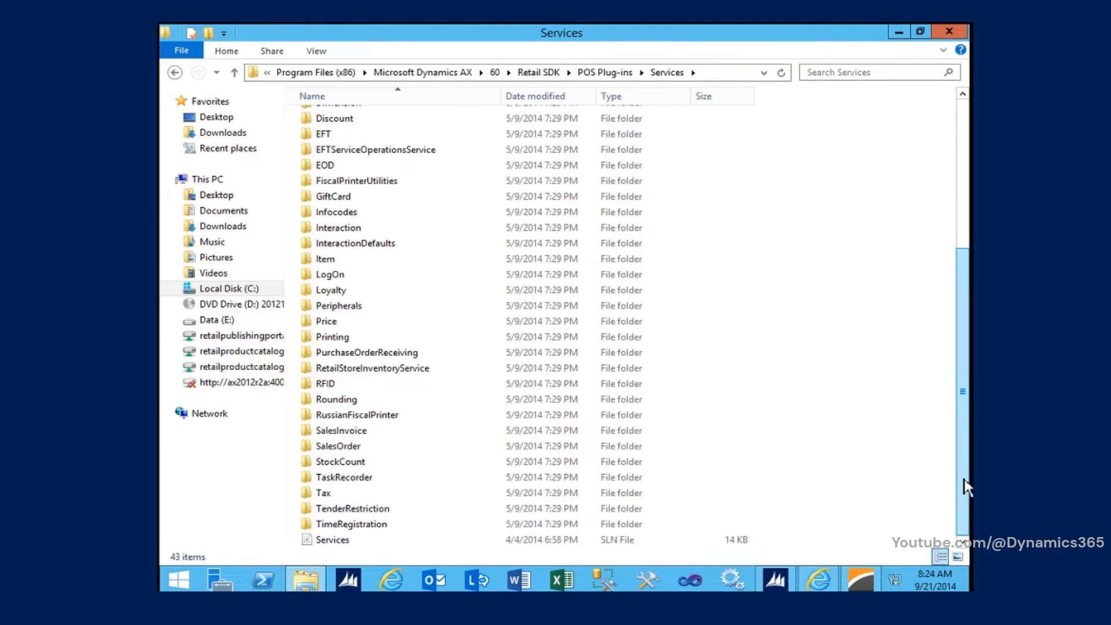
click(404, 540)
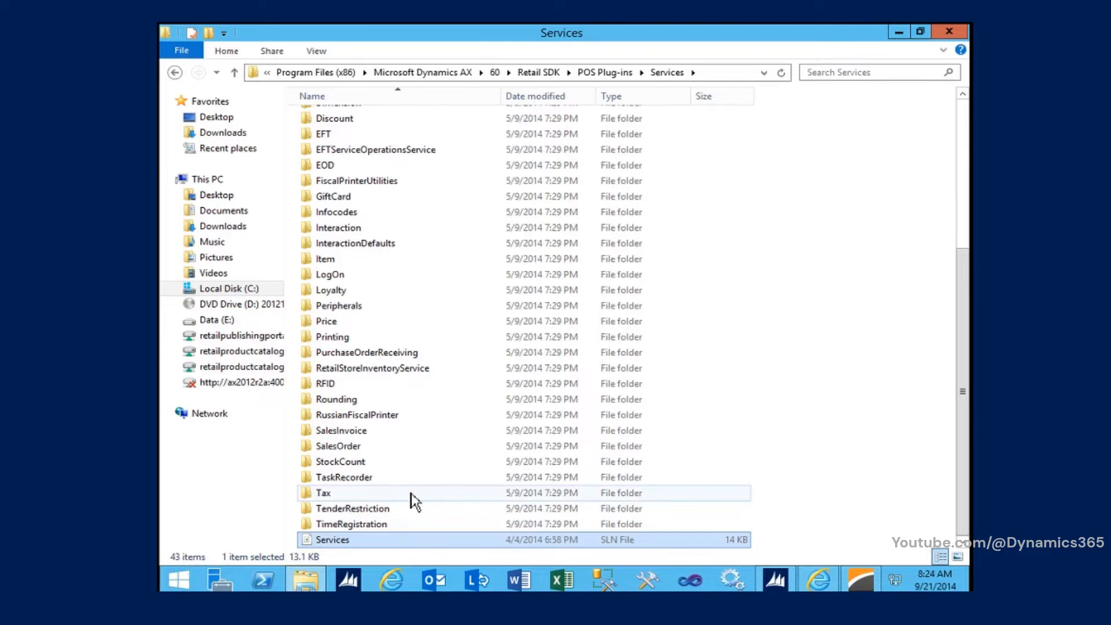
double_click(395, 546)
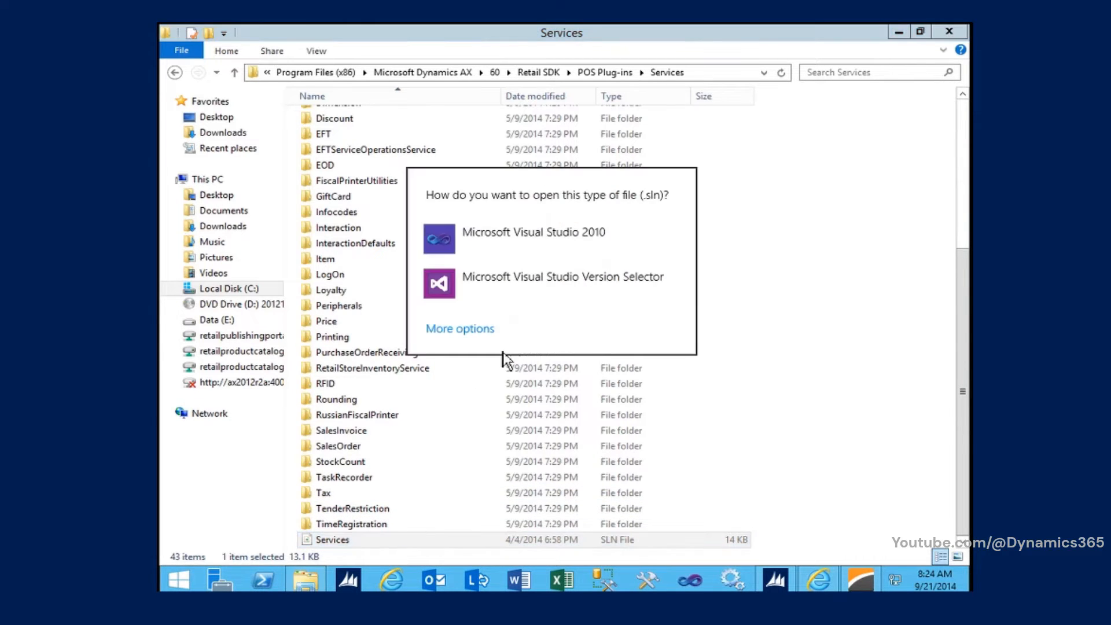
click(536, 298)
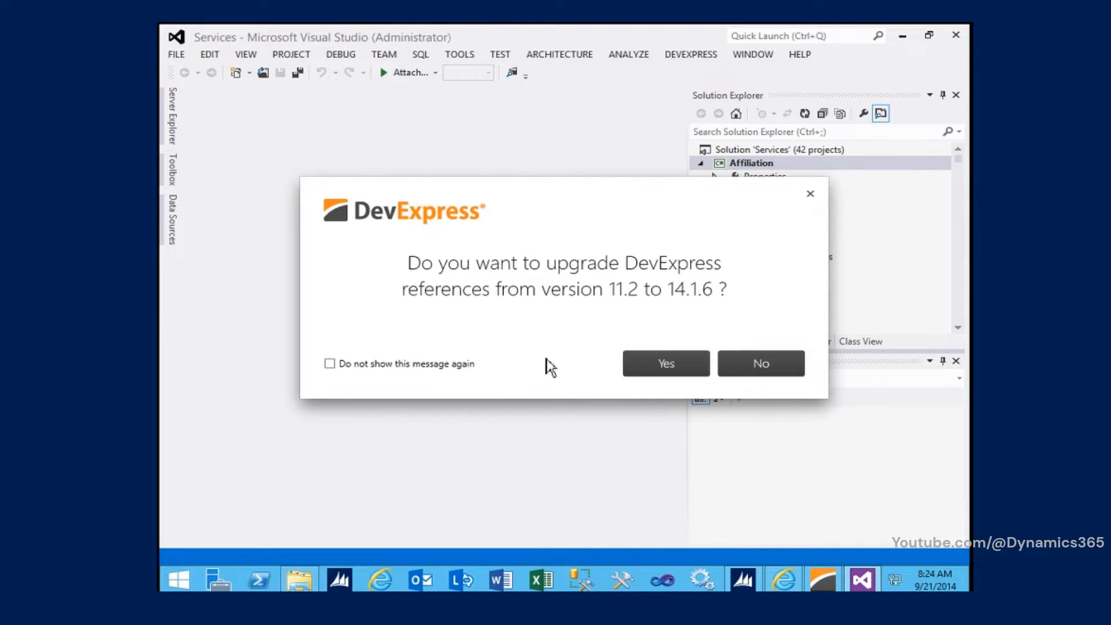
click(752, 368)
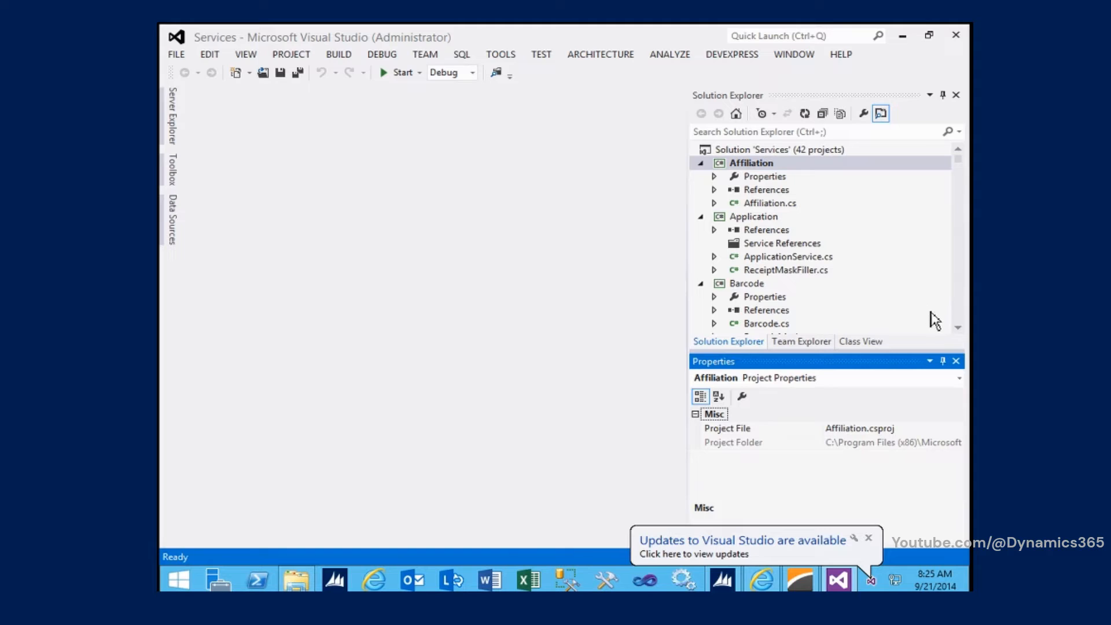
Step: Open BlankOperations.cs from the BlankOperations project in the Services solution
click(958, 328)
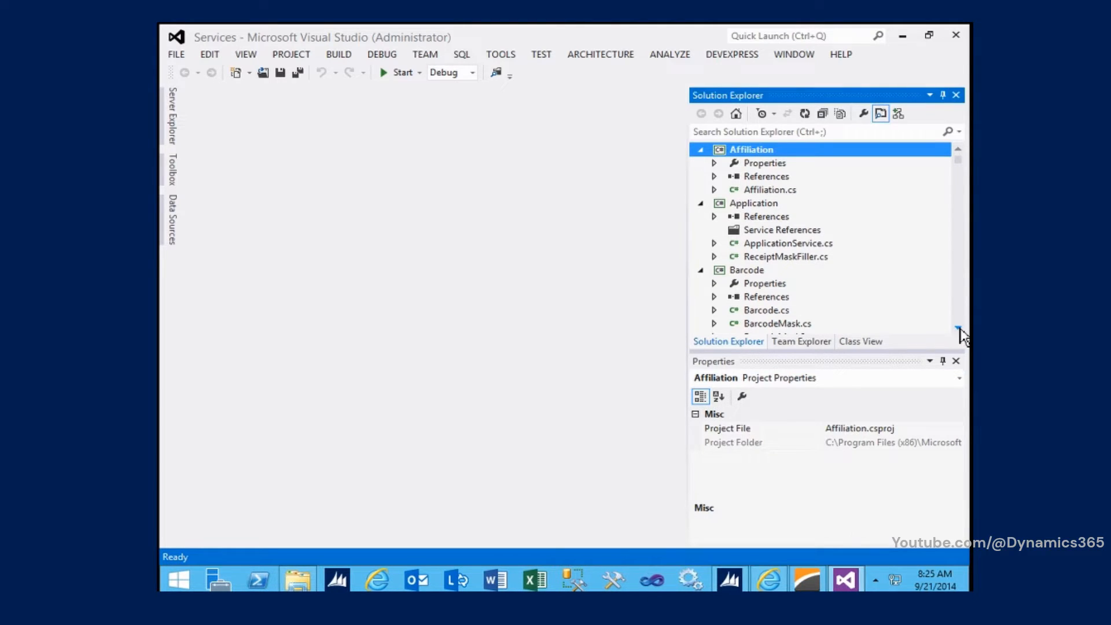
click(958, 328)
click(958, 329)
click(958, 328)
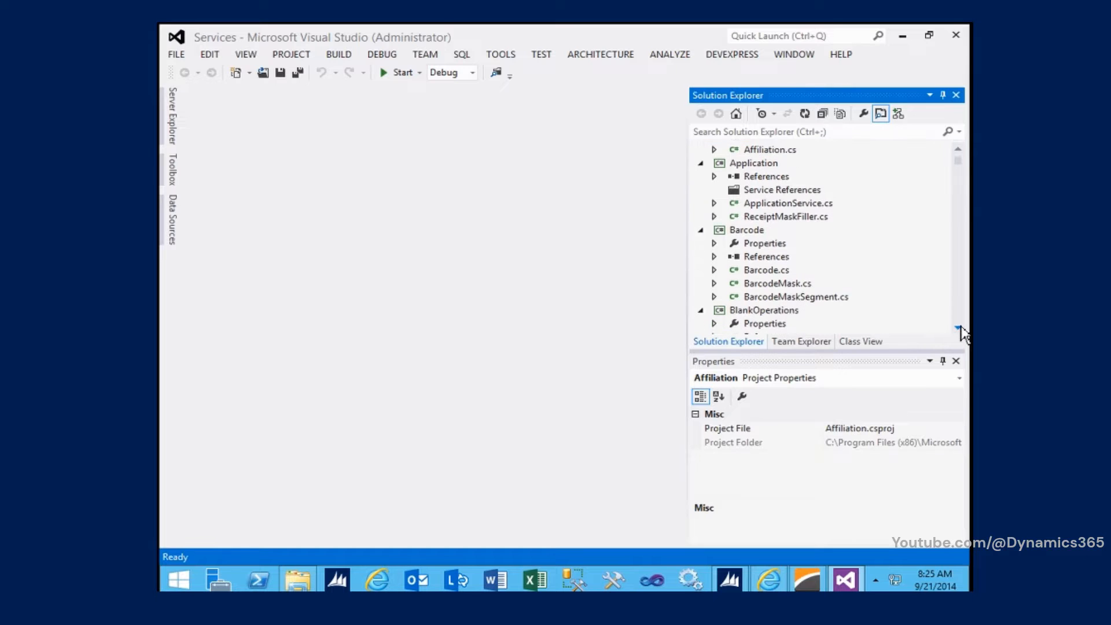
click(958, 329)
click(958, 328)
click(958, 329)
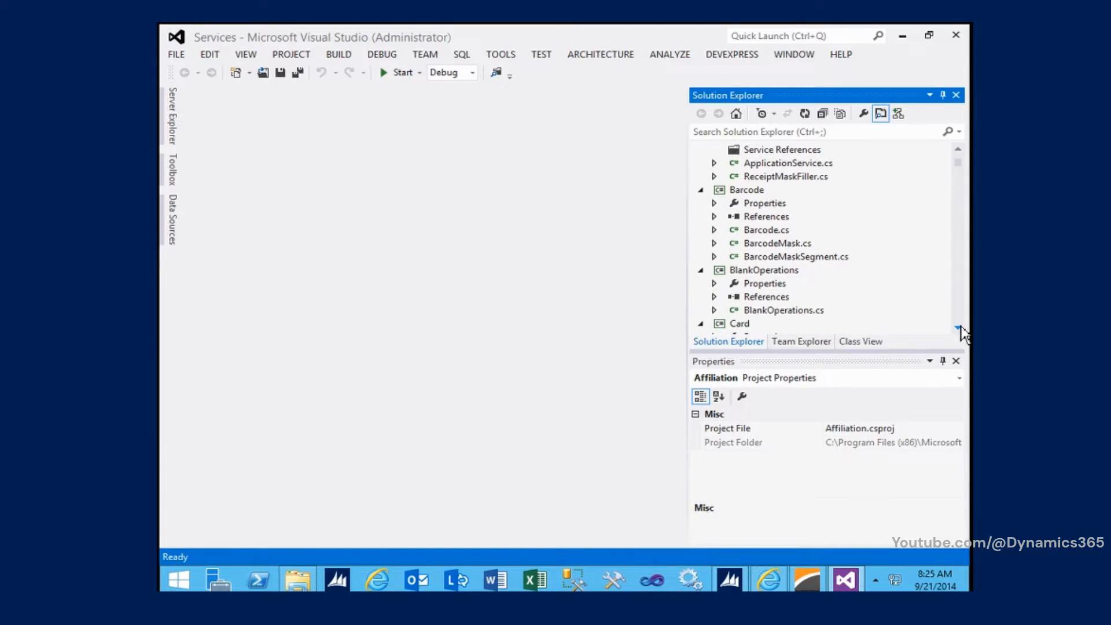
click(763, 312)
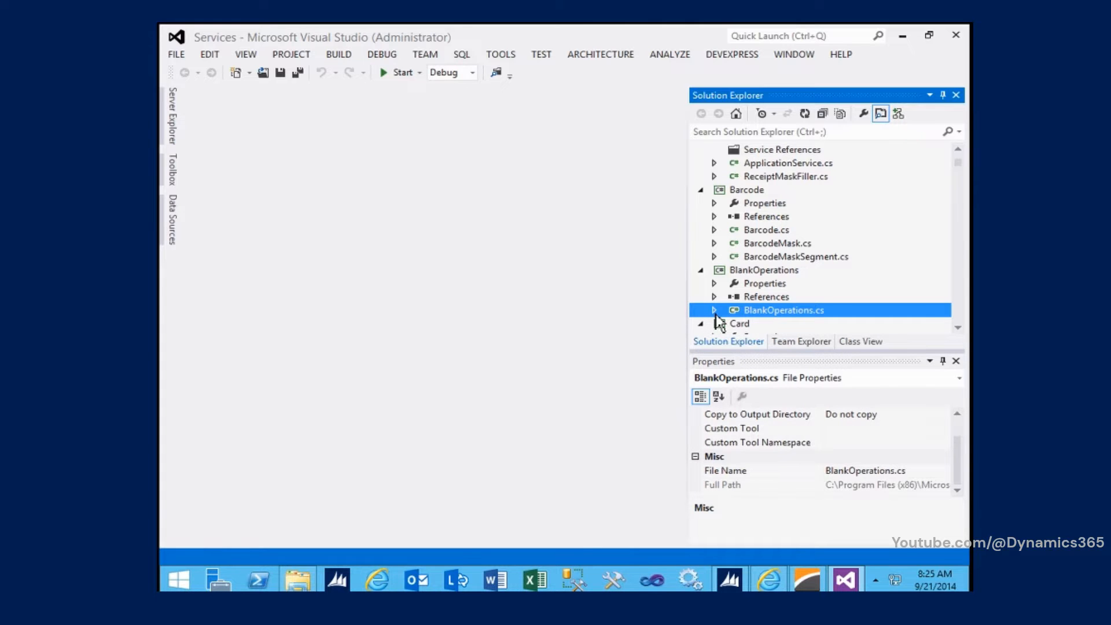
double_click(805, 311)
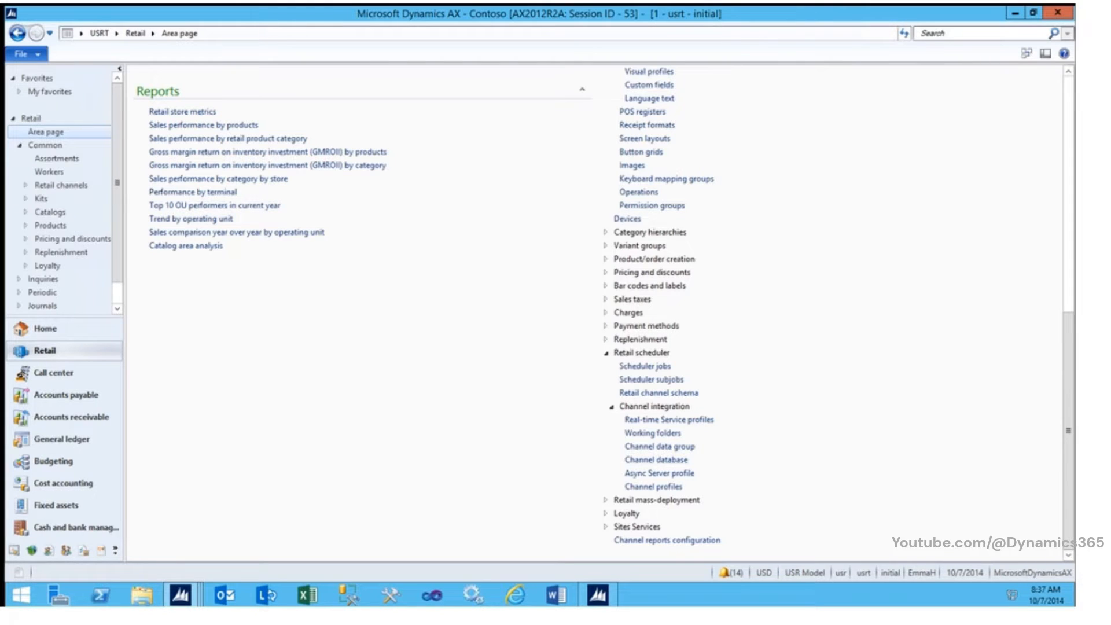
Step: In Microsoft Dynamics AX, open a new development workspace and expand the Tables node under Data Dictionary in the AOT
click(1026, 55)
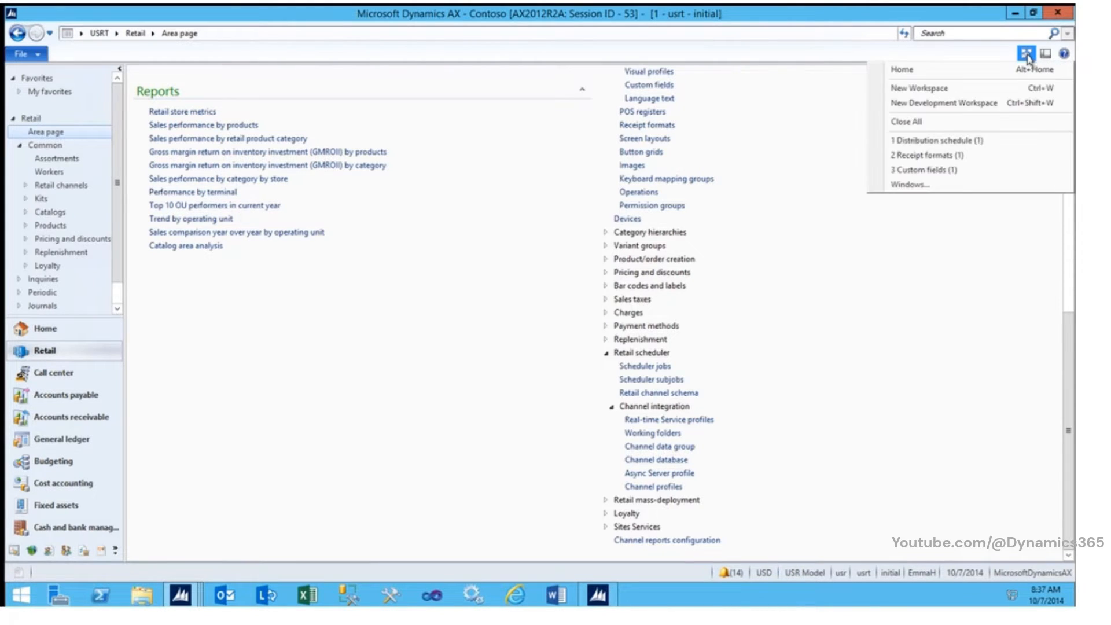
click(969, 106)
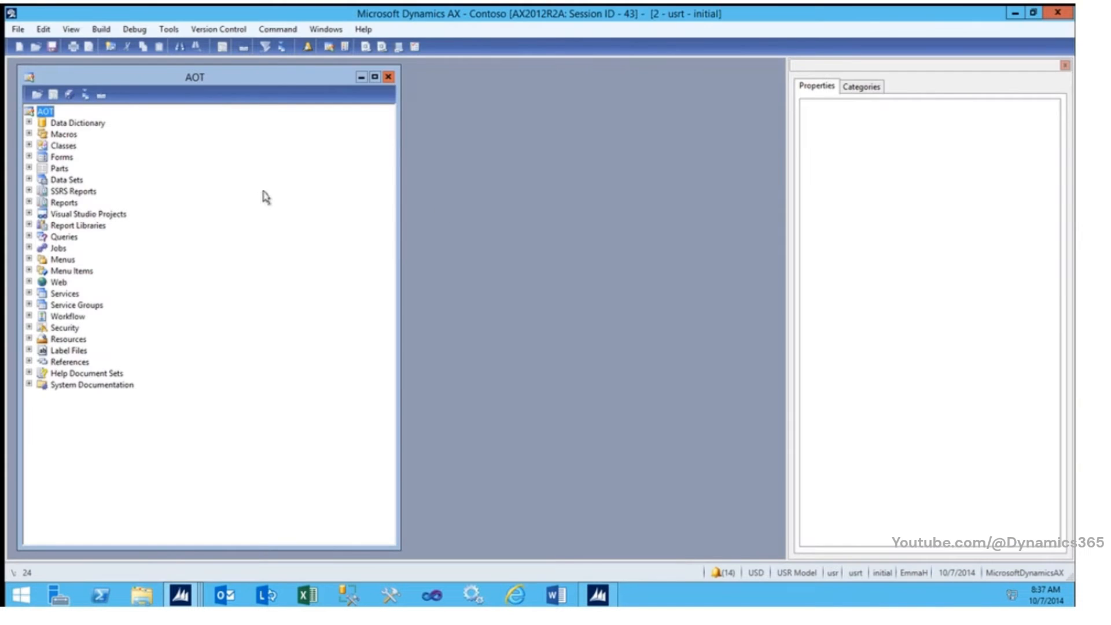
click(30, 123)
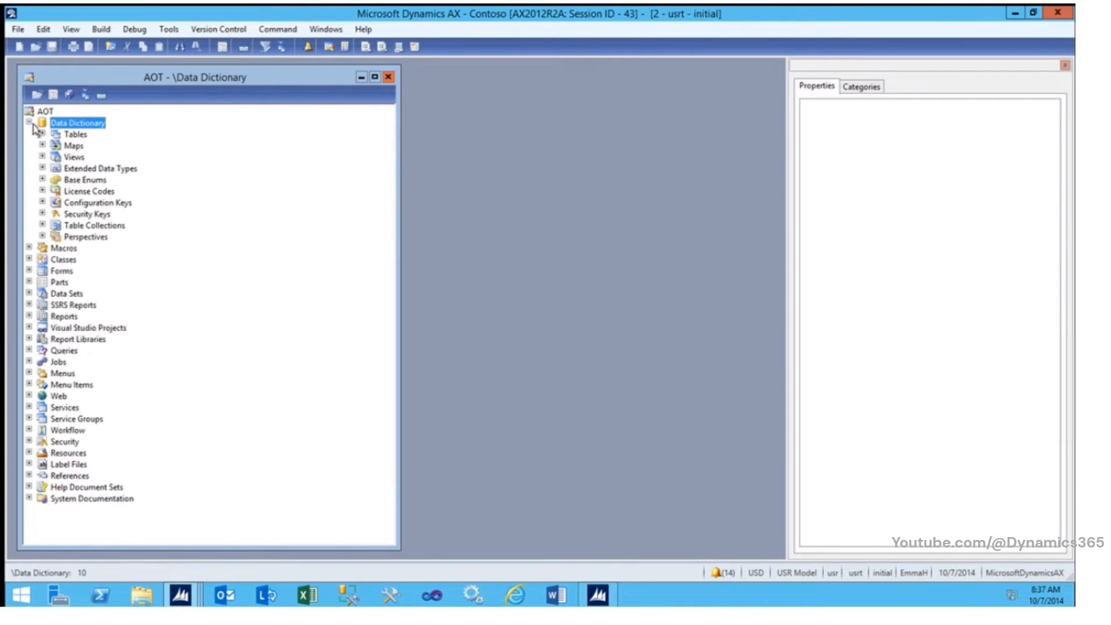
click(41, 134)
Step: Find the tables whose names start with "retailtran" in the AOT table list
click(84, 180)
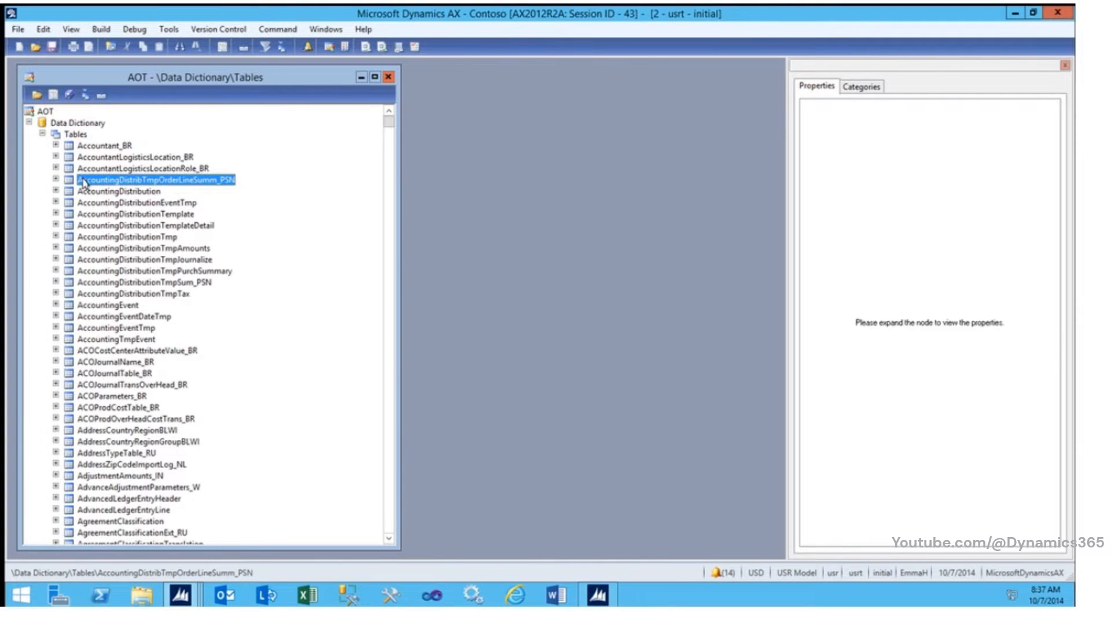
text(retail)
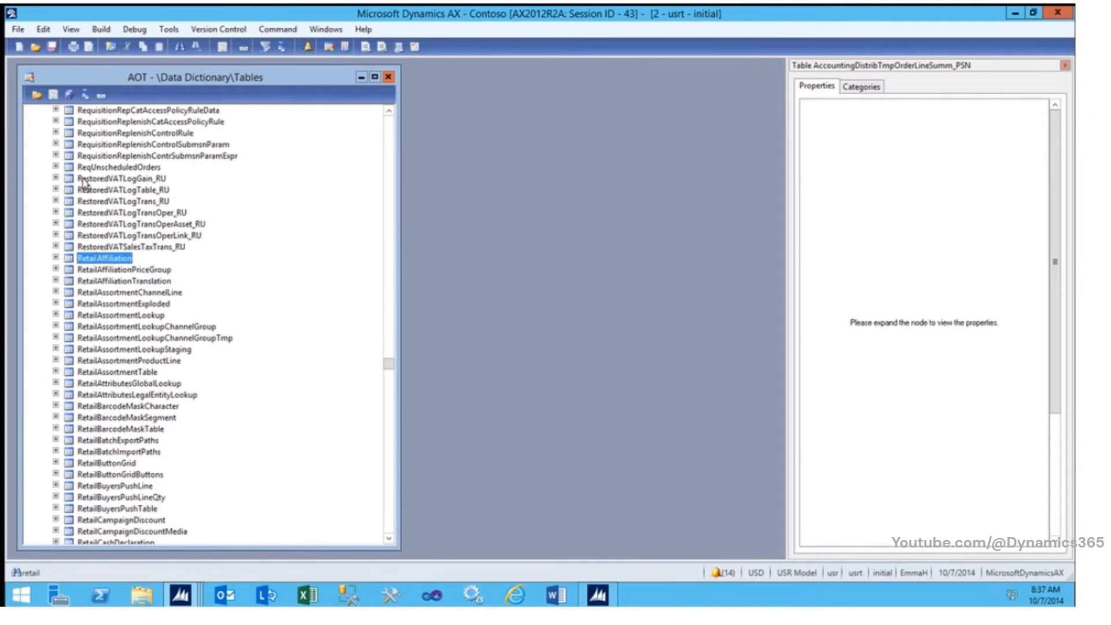
text(tran)
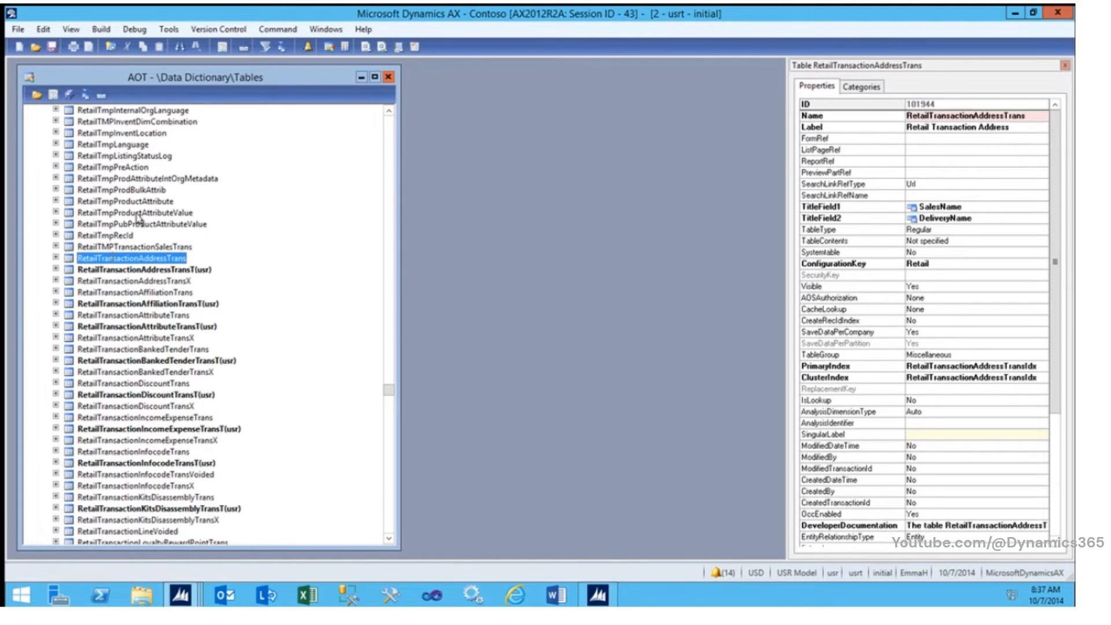
Step: Find the RetailLanguageText table in the AOT table list and open it in the table browser
click(118, 235)
text(r)
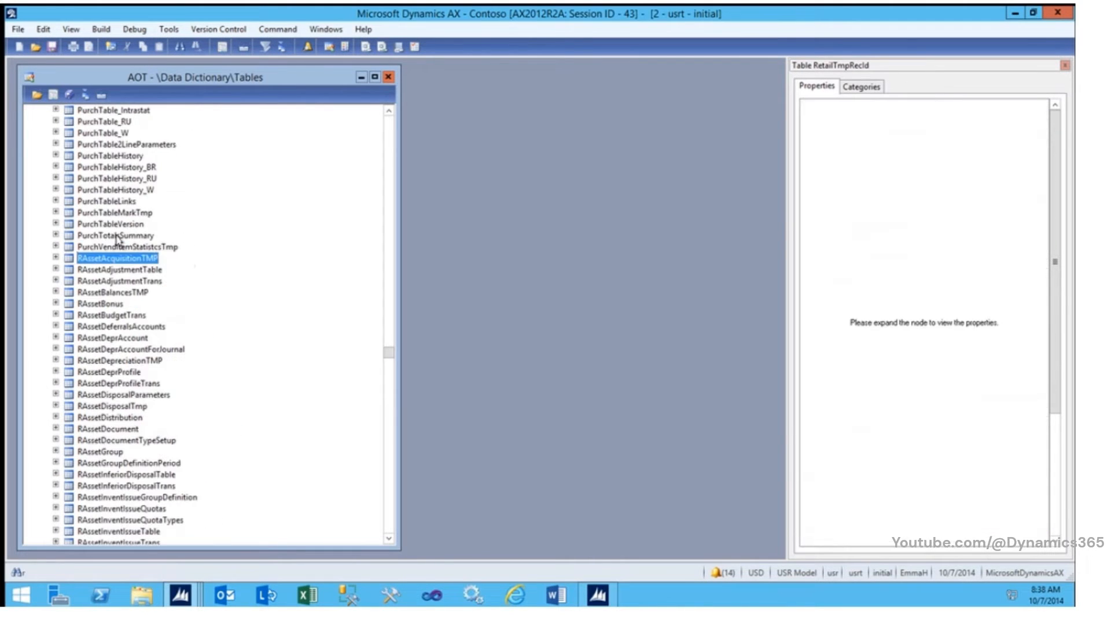
text(etail)
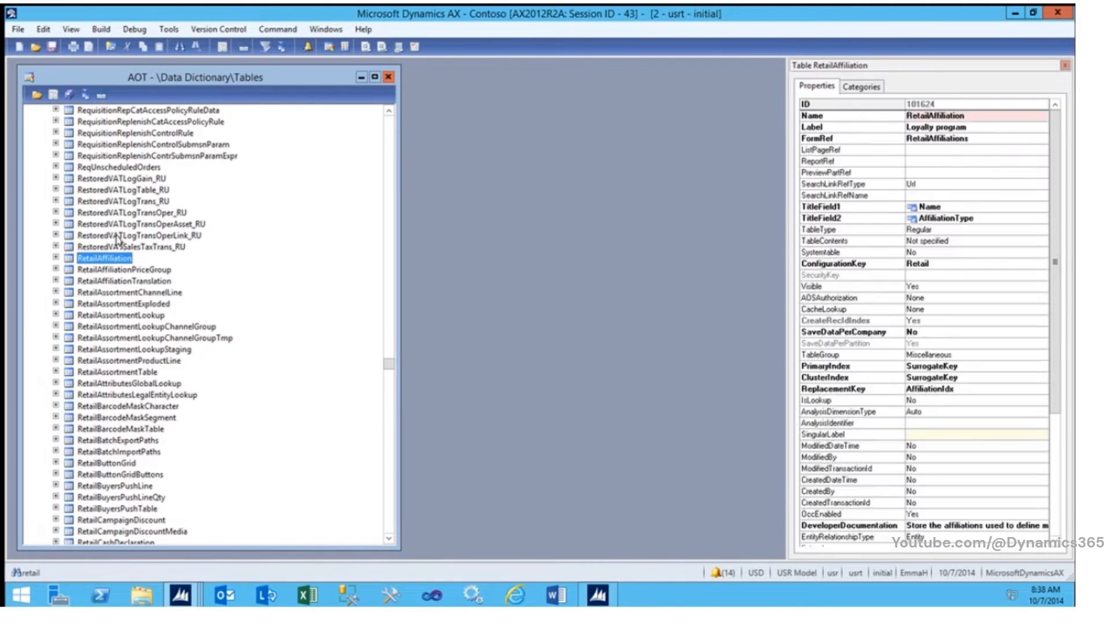
text(lan)
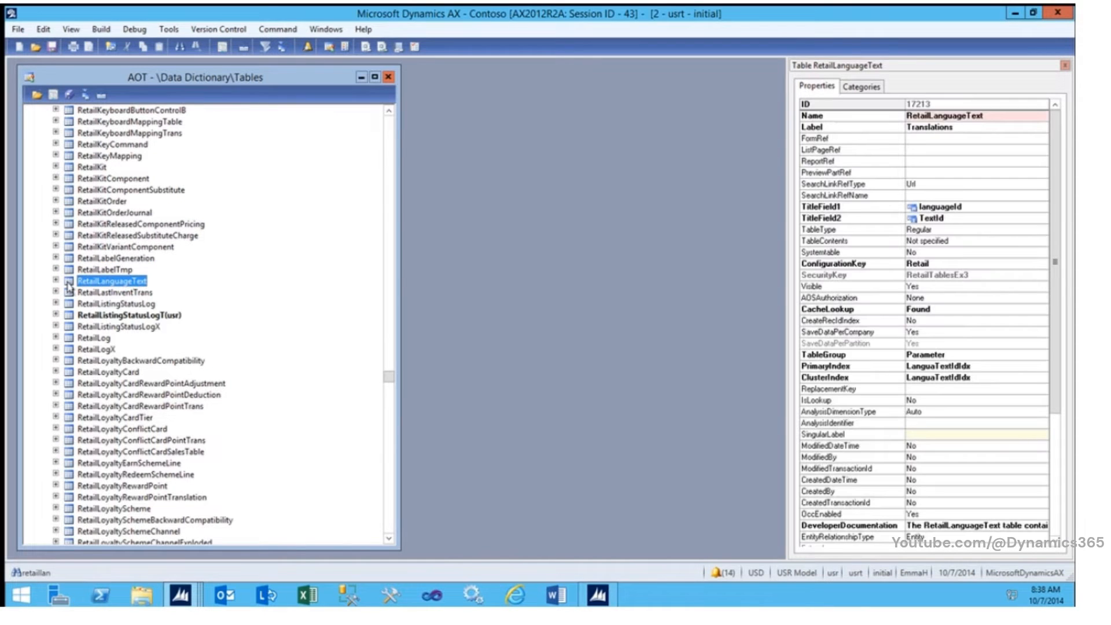
right_click(88, 284)
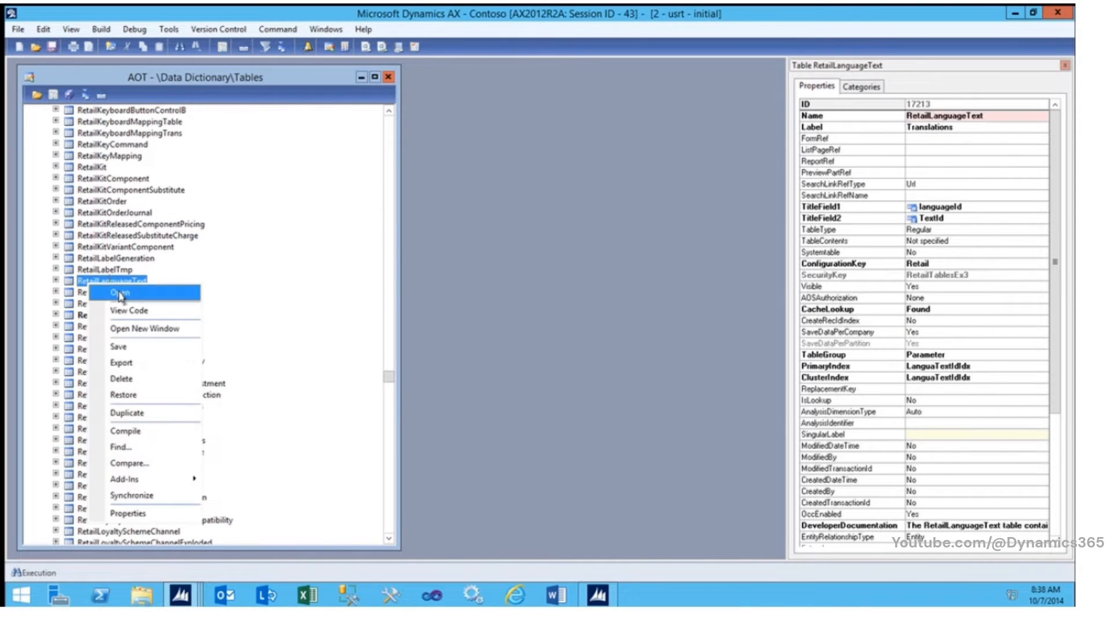
click(120, 294)
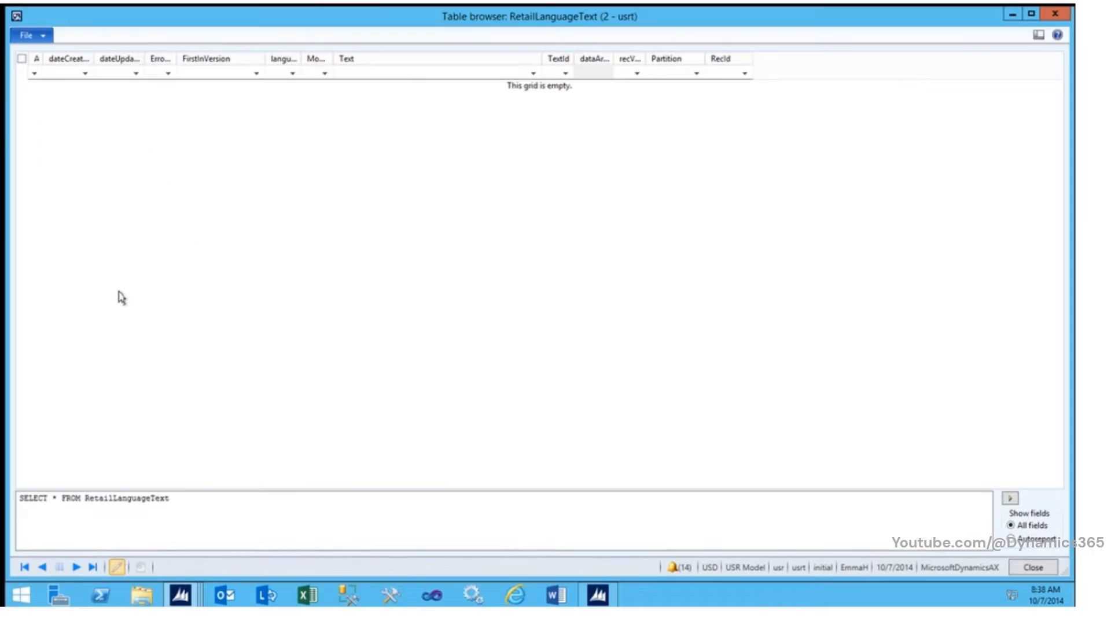
Step: Create a new record in the RetailLanguageText table and set its language ID to en-us
click(68, 77)
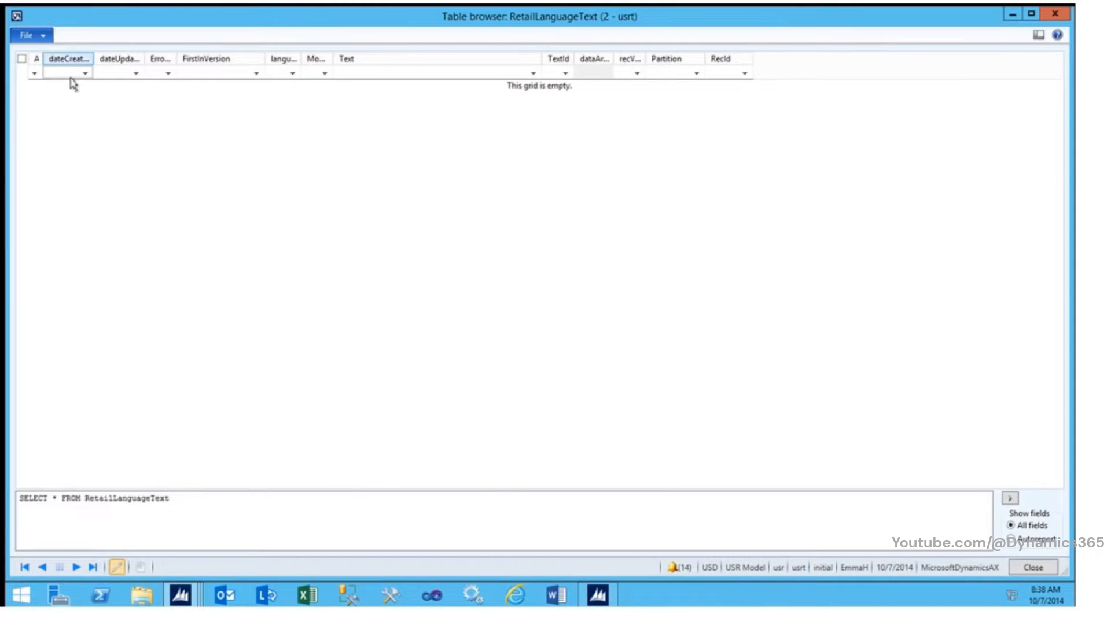
click(168, 76)
click(200, 77)
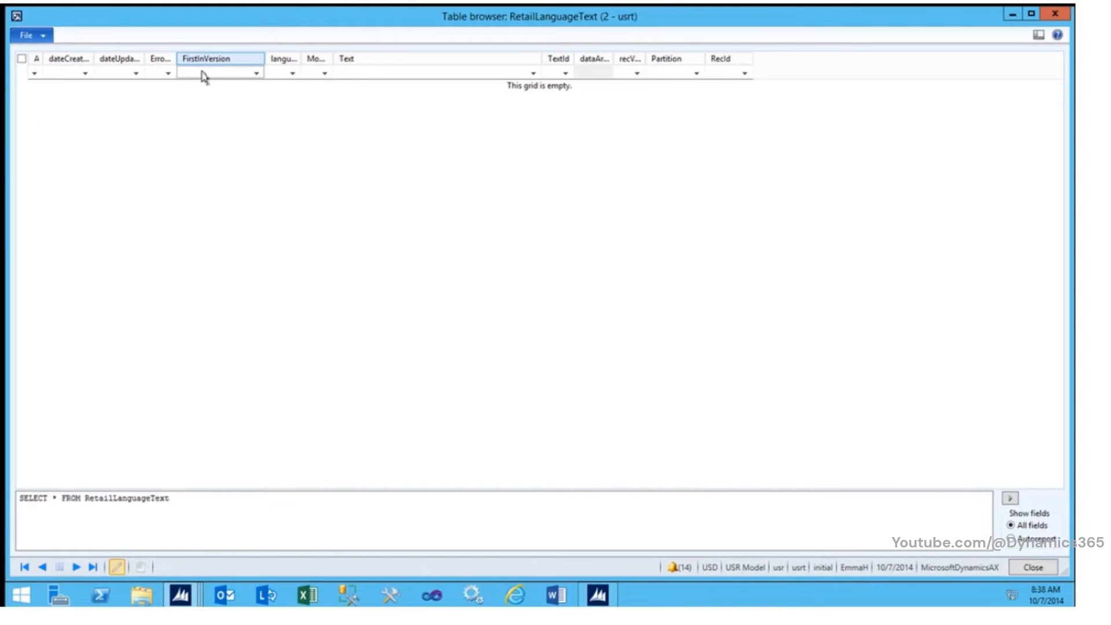
key(ctrl+n)
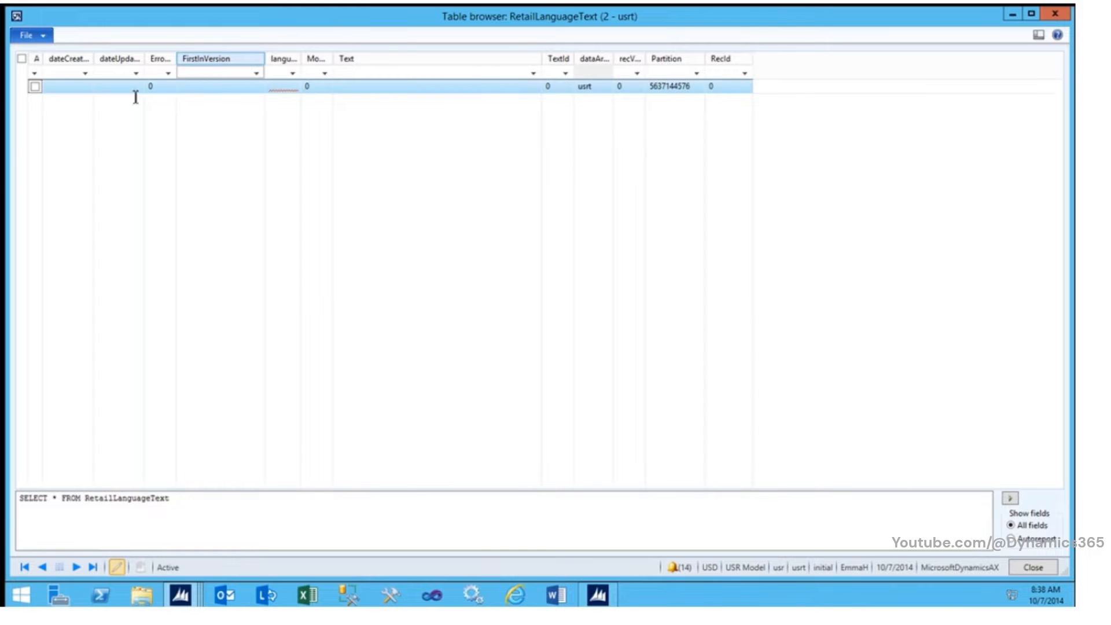
click(289, 90)
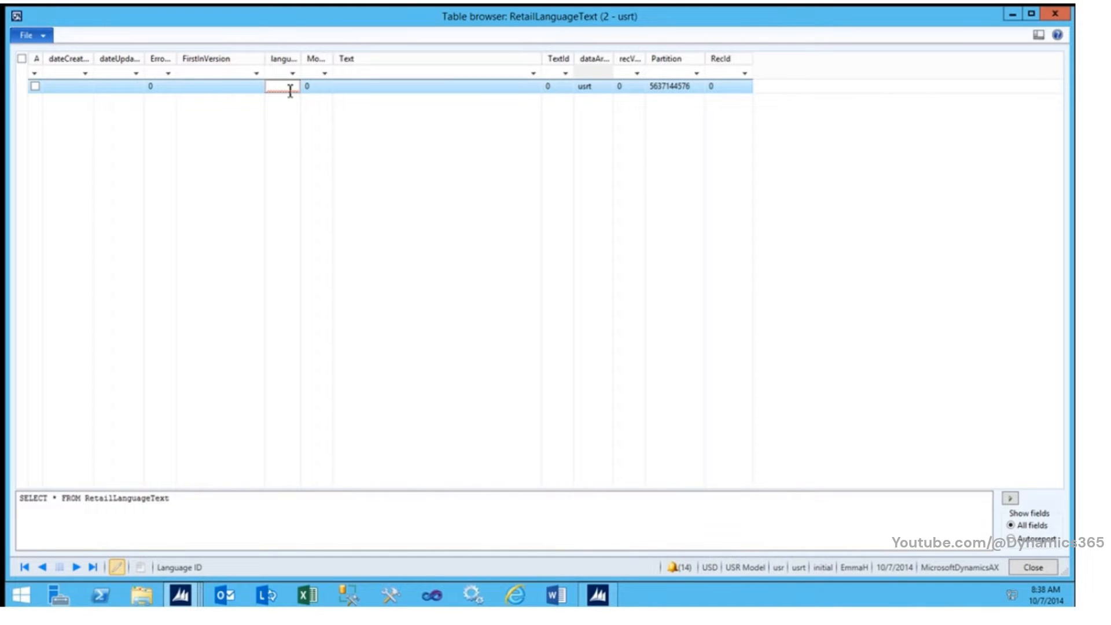
text(en-us)
key(Tab)
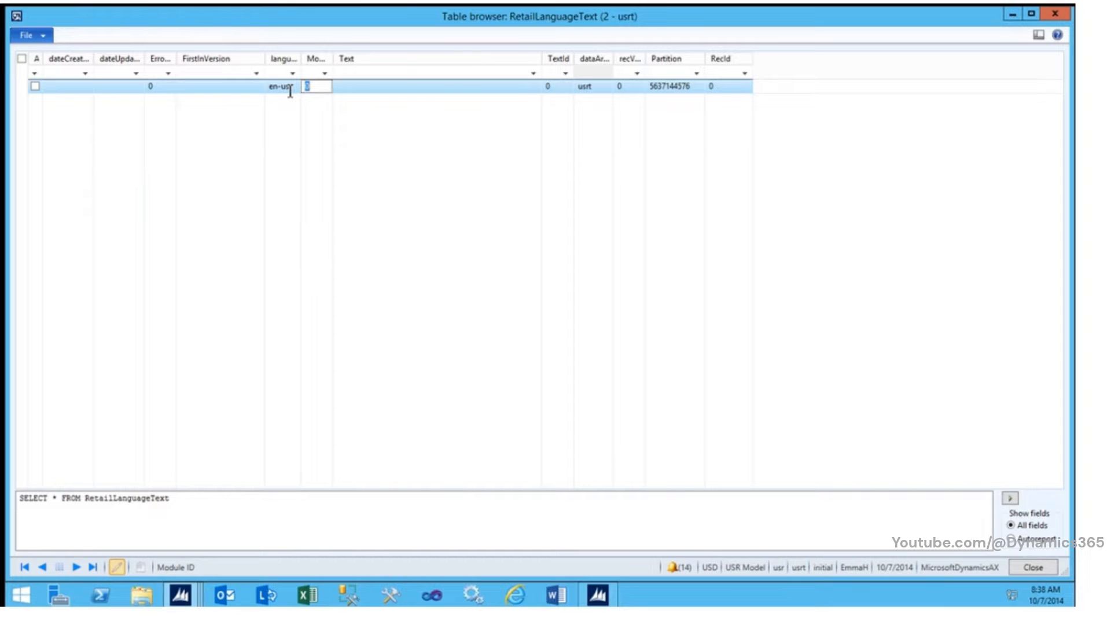
key(Tab)
key(Tab)
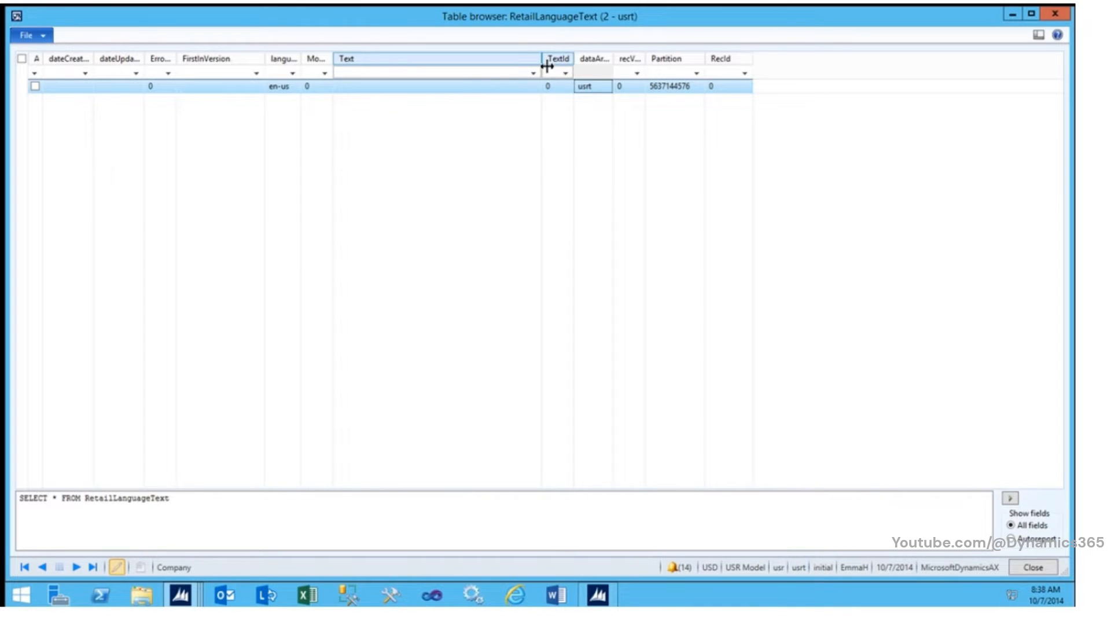
Step: Set the new record's text to CustomControl and its text ID to 1001, and save the record
click(482, 88)
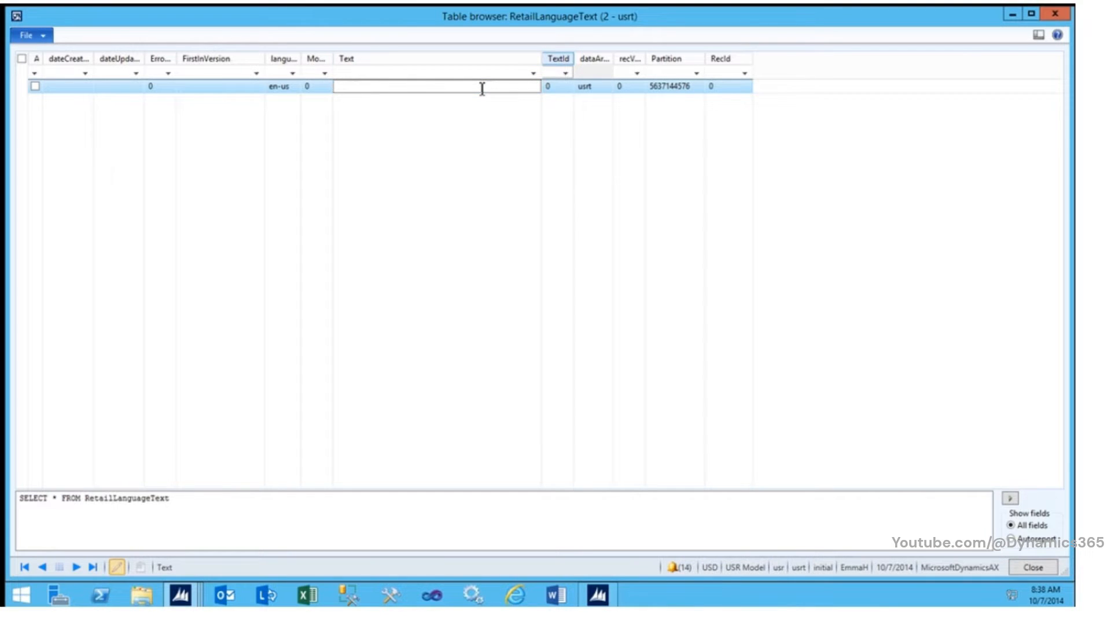
text(CustomControl)
key(Tab)
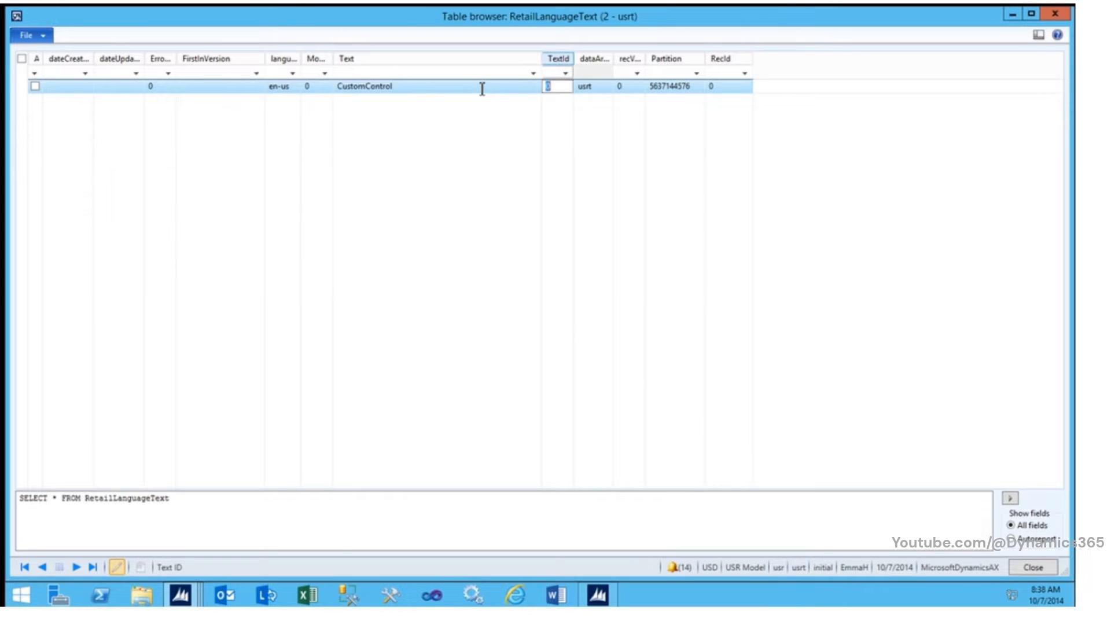
text(1001)
key(ctrl+s)
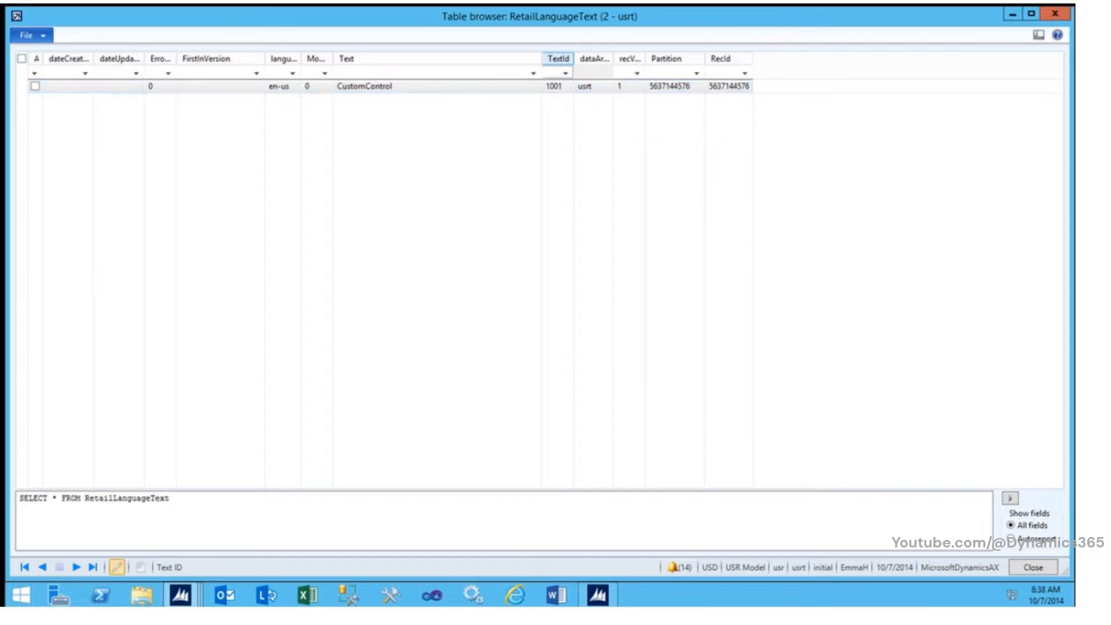
Step: Add a second language text record with language en-us, text CustomProductReceipt and text ID 1002
key(ctrl+n)
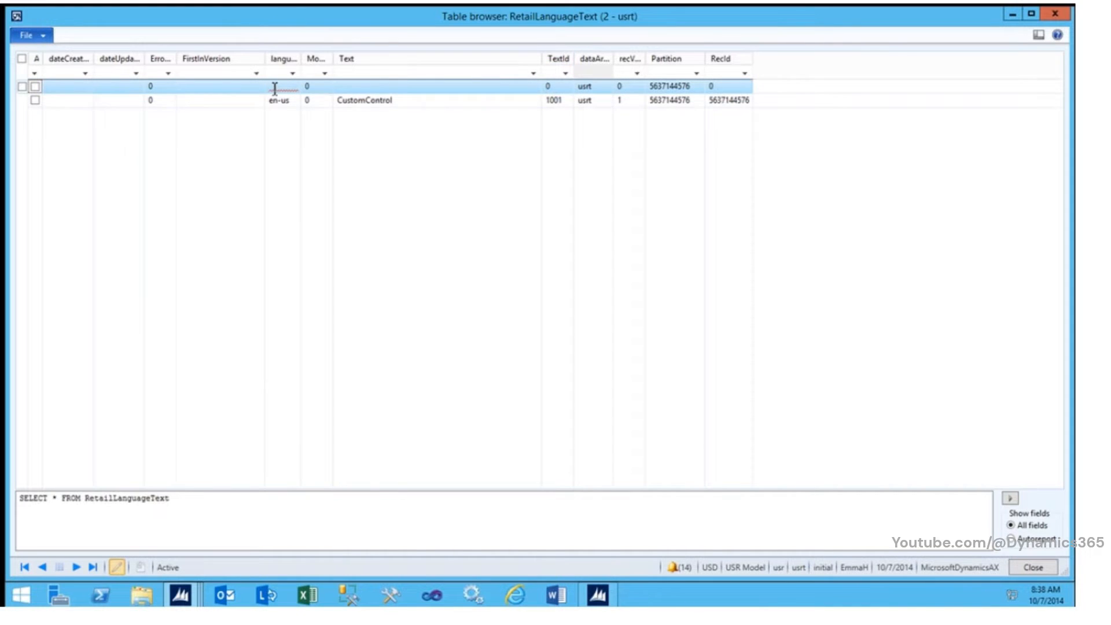
click(280, 87)
text(en-us)
key(Tab)
key(Tab)
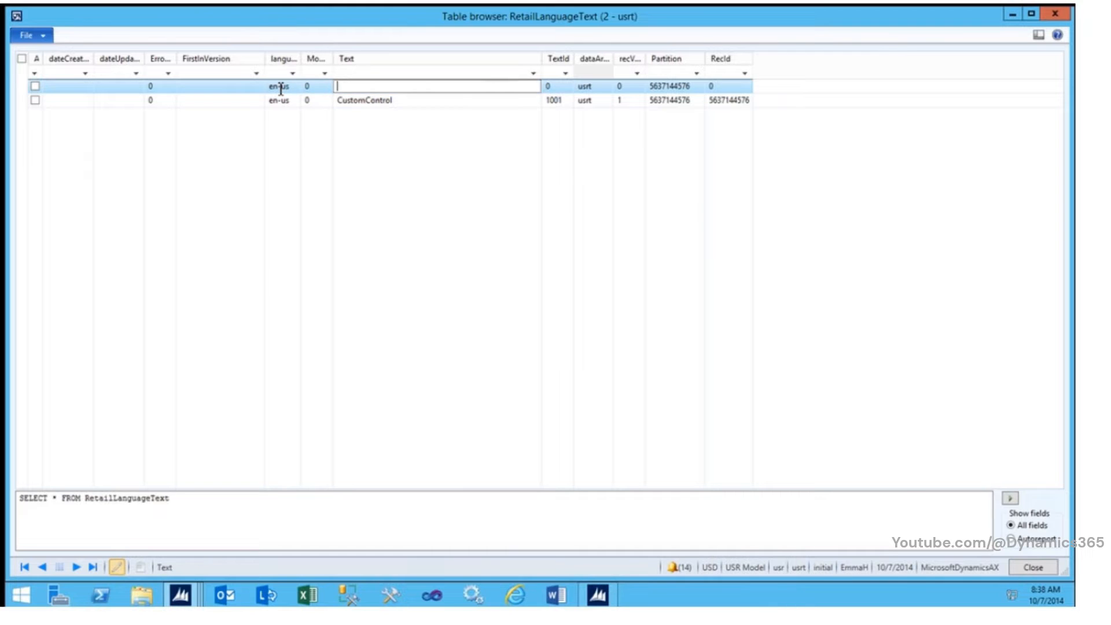
text(CustomProductReceu)
key(BackSpace)
text(ipt)
key(Tab)
text(1002)
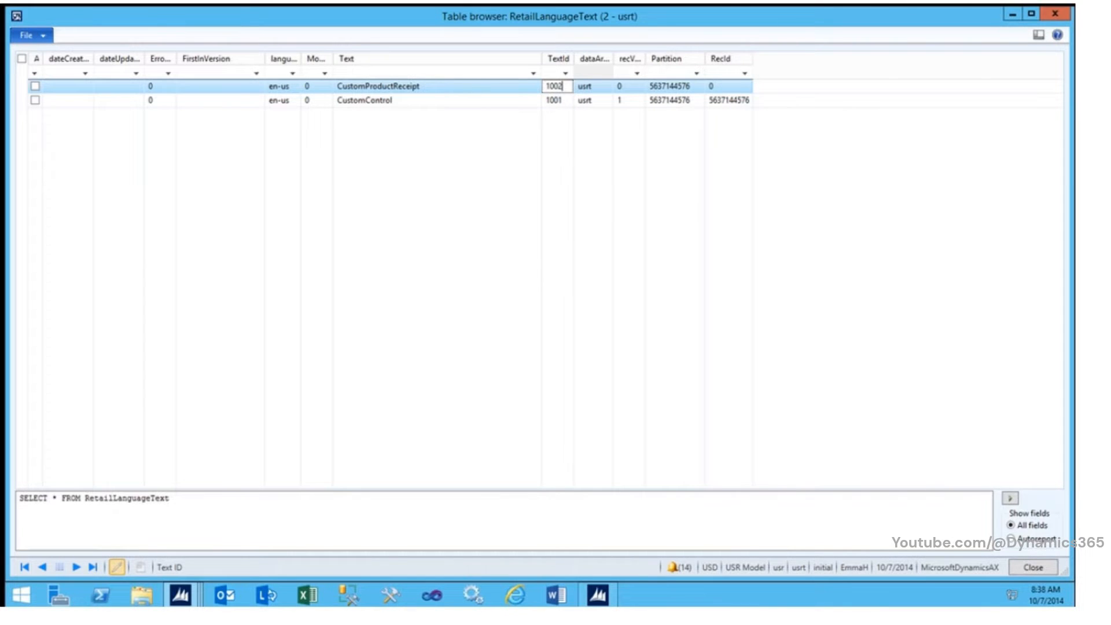
Step: Add a third language text record with language en-us, text CustomPayment and text ID 1003
key(ctrl+n)
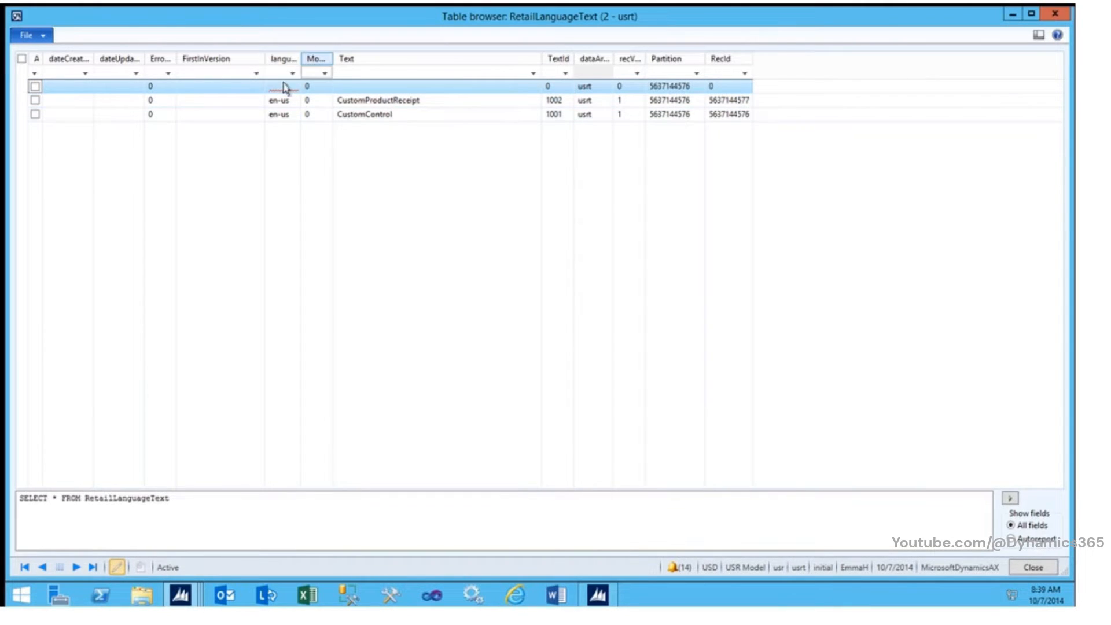
click(282, 86)
text(en)
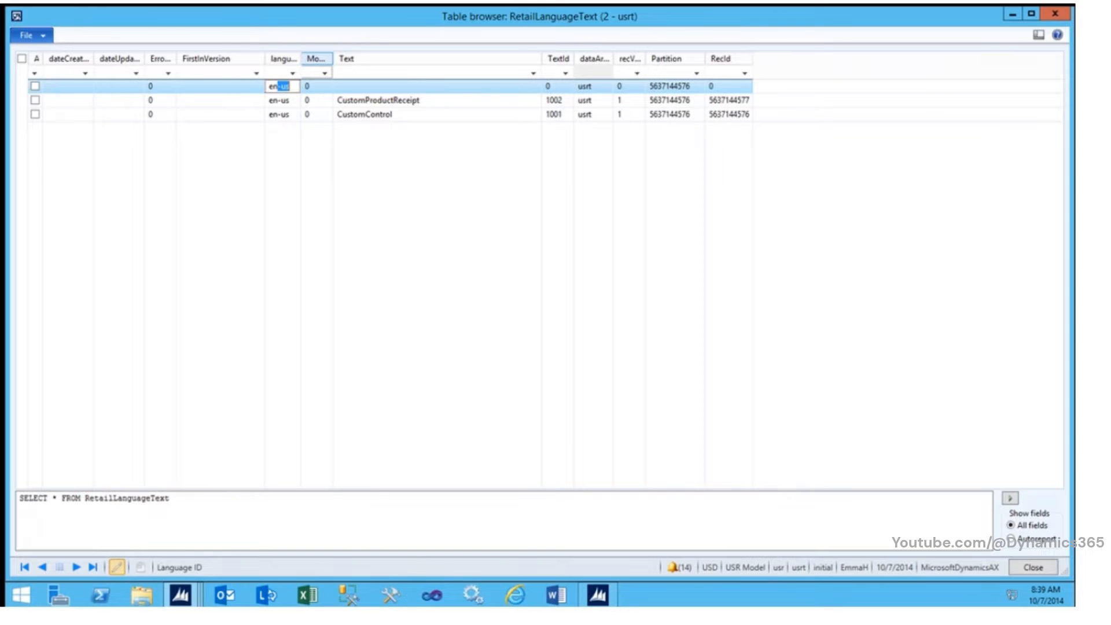
text(-us)
key(Tab)
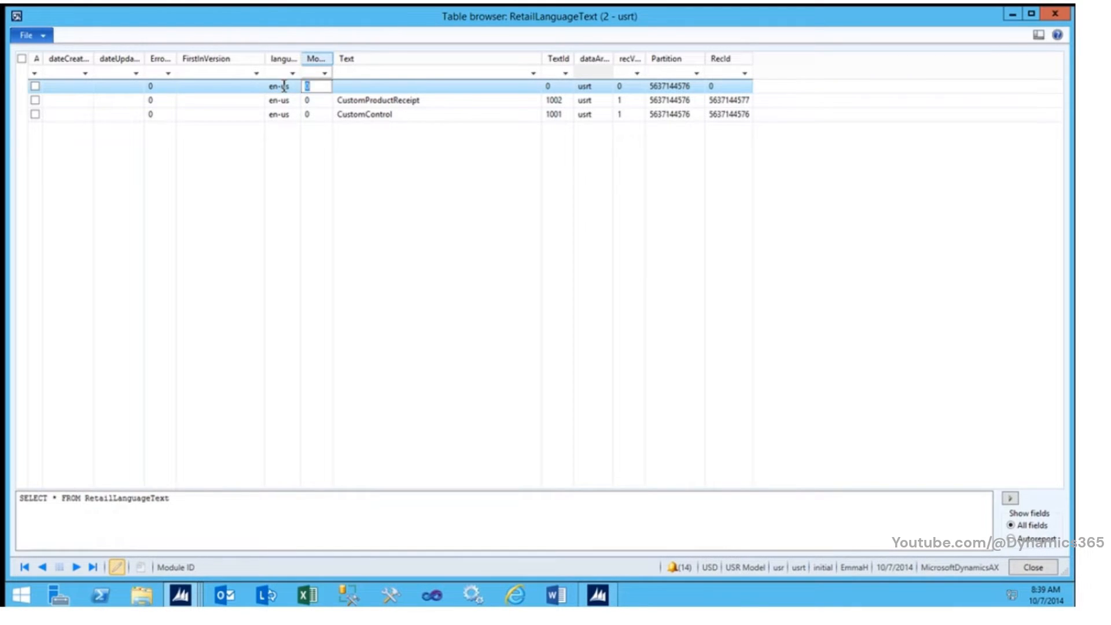
key(Tab)
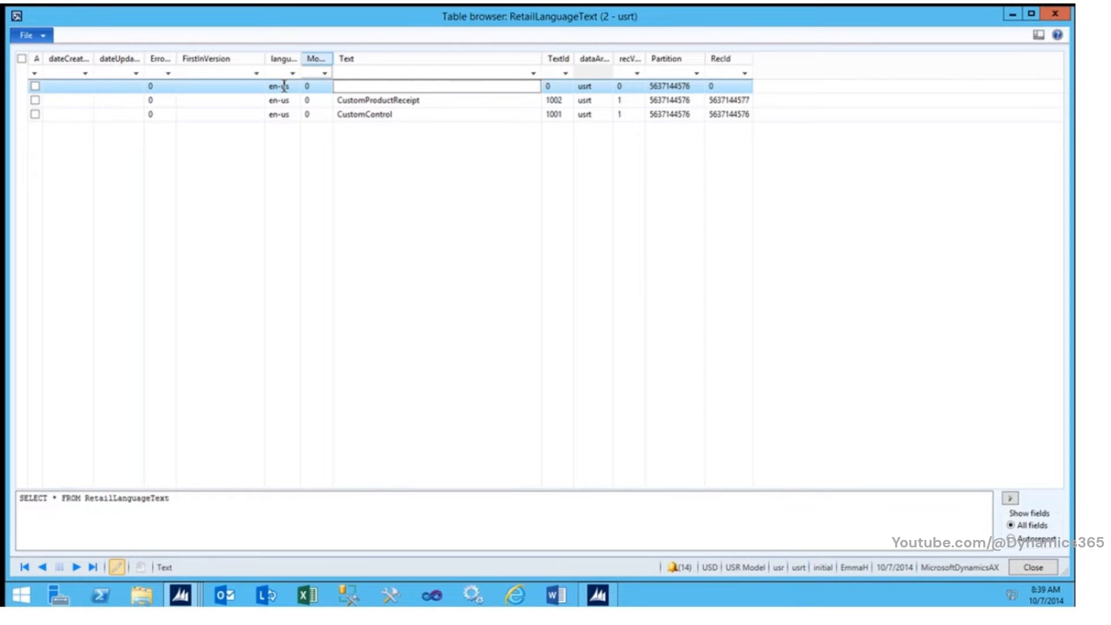
text(ustomPayment)
key(Tab)
text(1003)
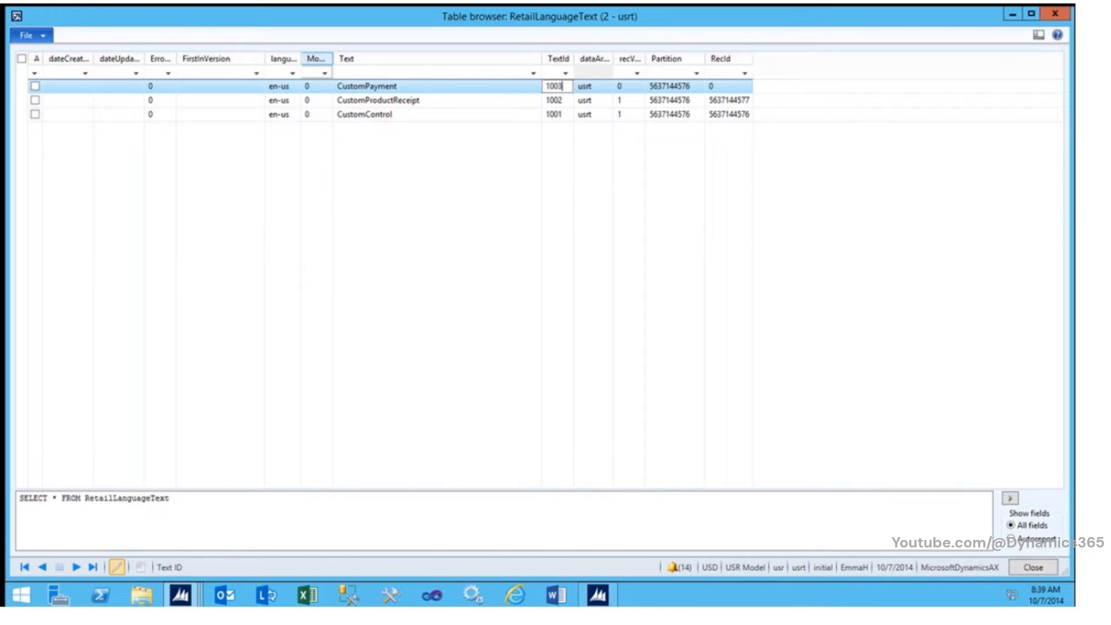
Step: Add a fourth language text record with language en-us, text CustomTotal and text ID 1004
key(ctrl+n)
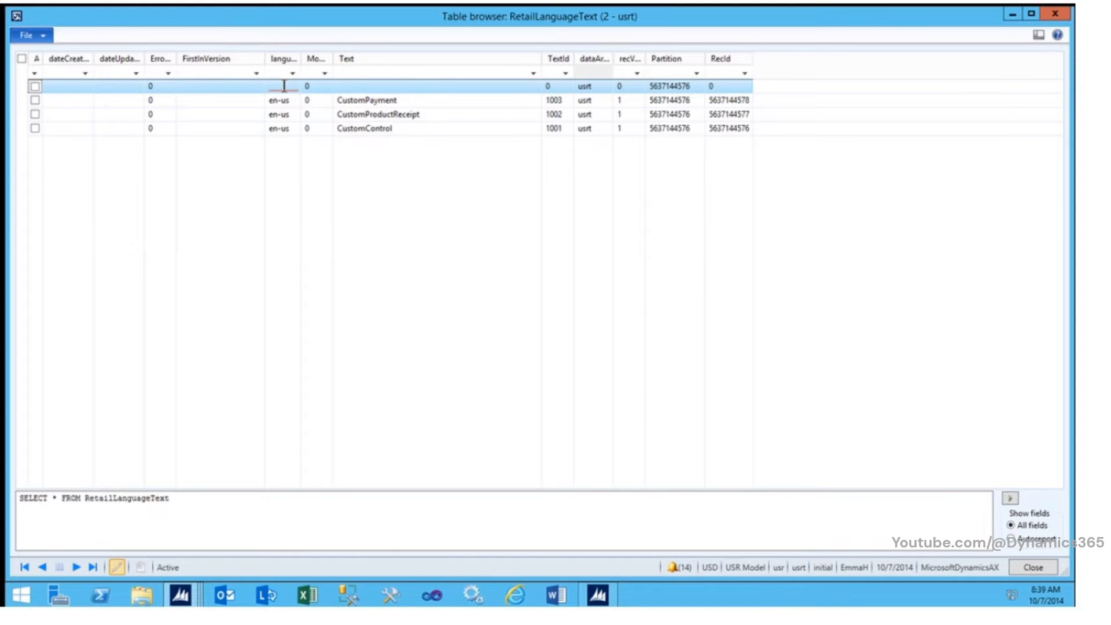
key(Tab)
key(Tab)
key(Tab)
key(Tab)
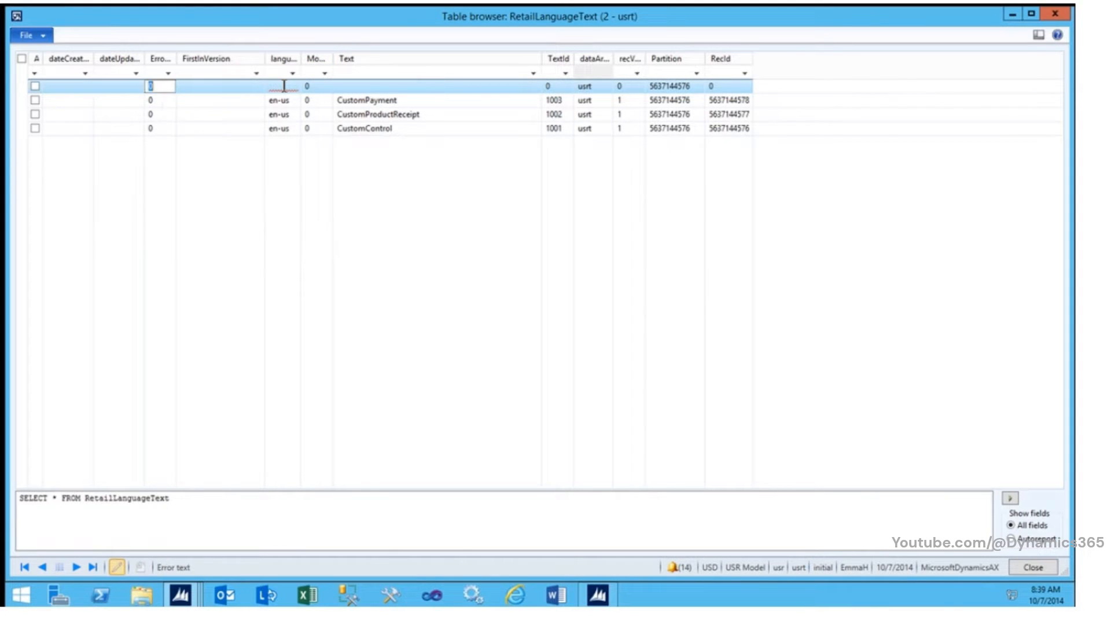
key(Tab)
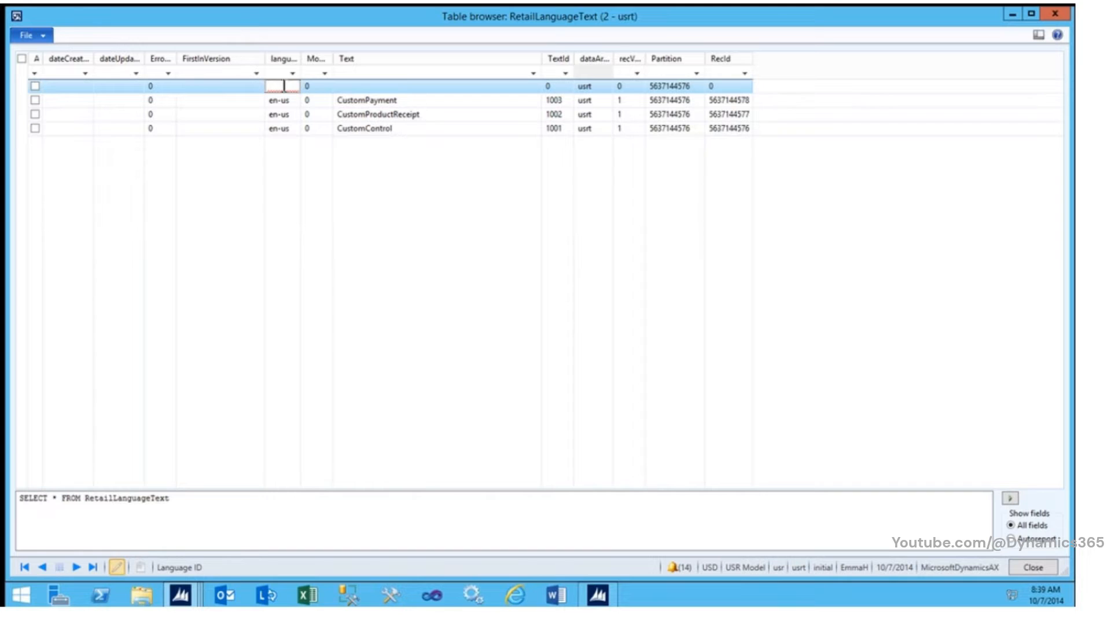
text(en-us)
key(Tab)
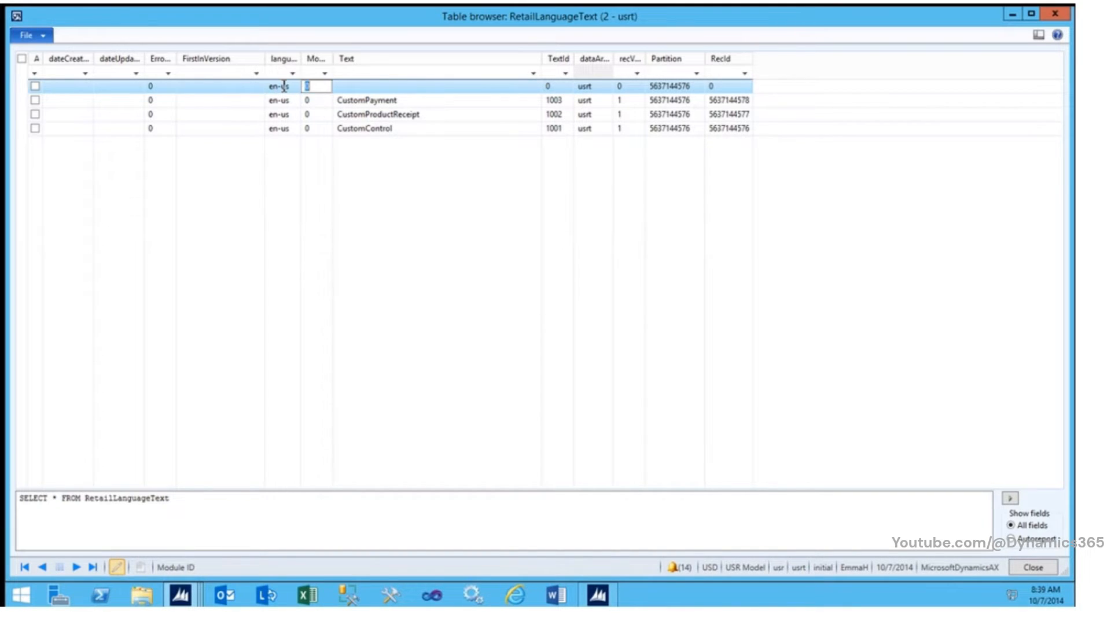
key(Tab)
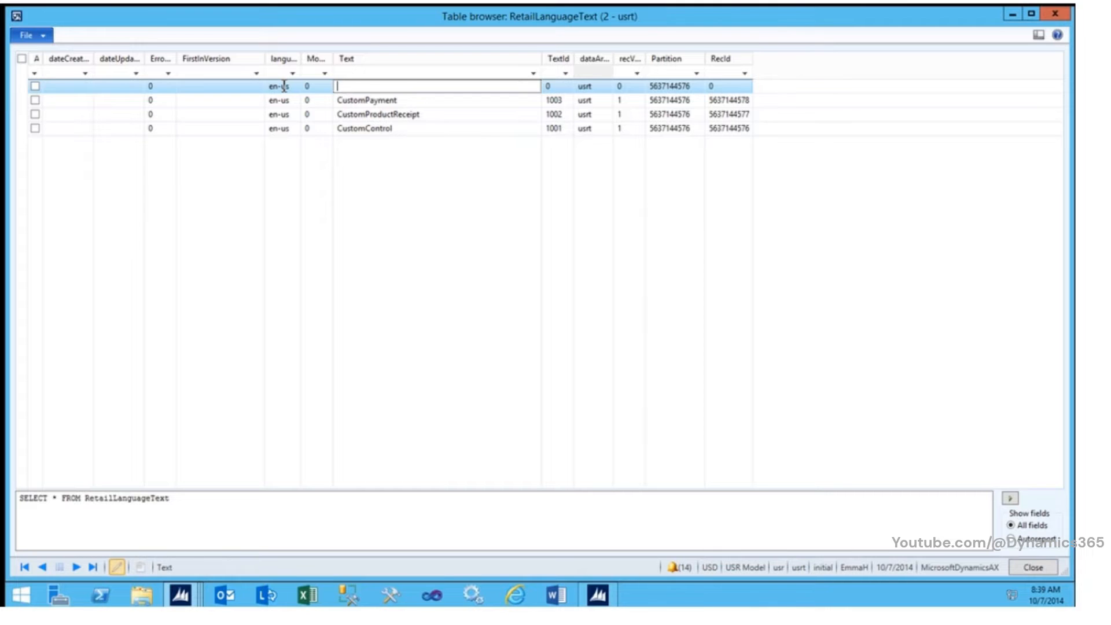
text(10)
key(BackSpace)
key(BackSpace)
text(CustomTotal)
key(Tab)
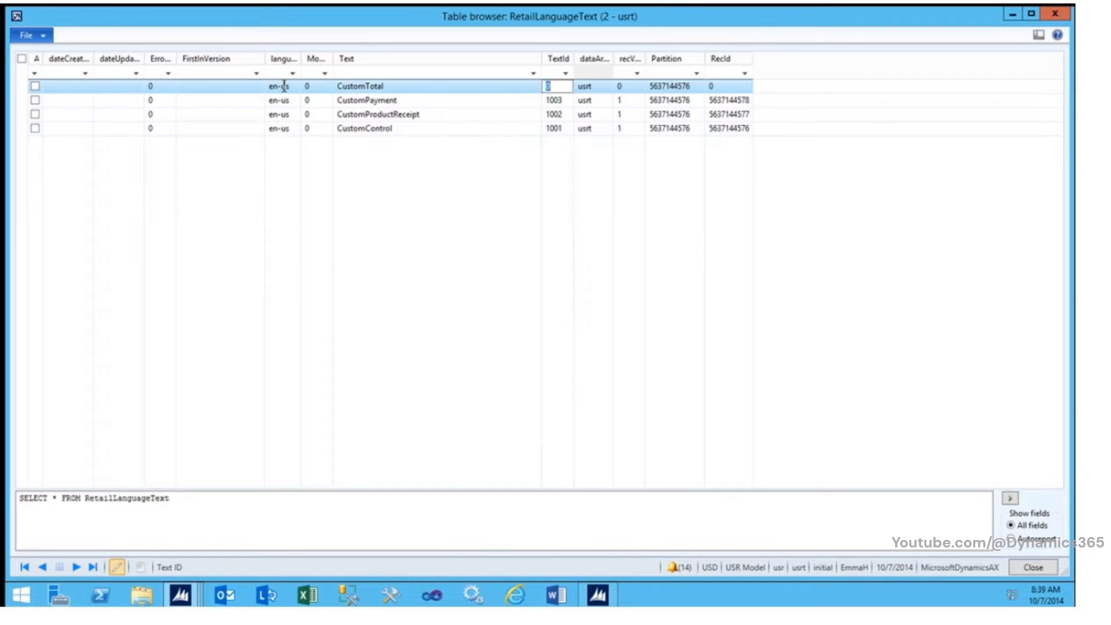
text(1004)
Step: Add a fifth language text record with language en-us, text CustomReceipt and text ID 1005, and save it
key(ctrl+n)
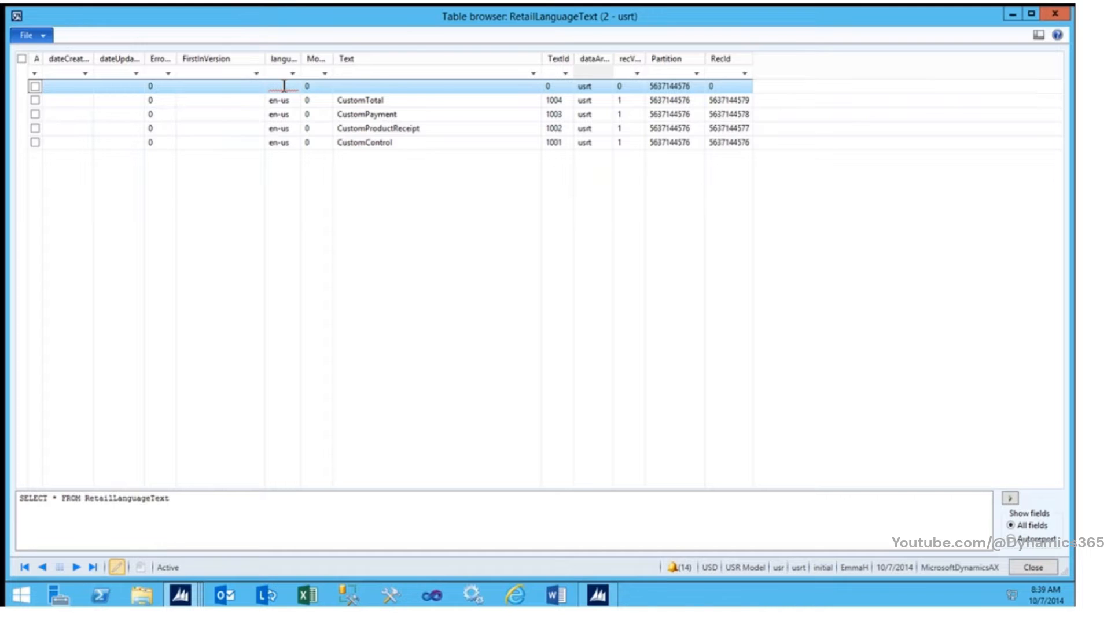
key(Tab)
key(Tab)
key(Tab)
key(Tab)
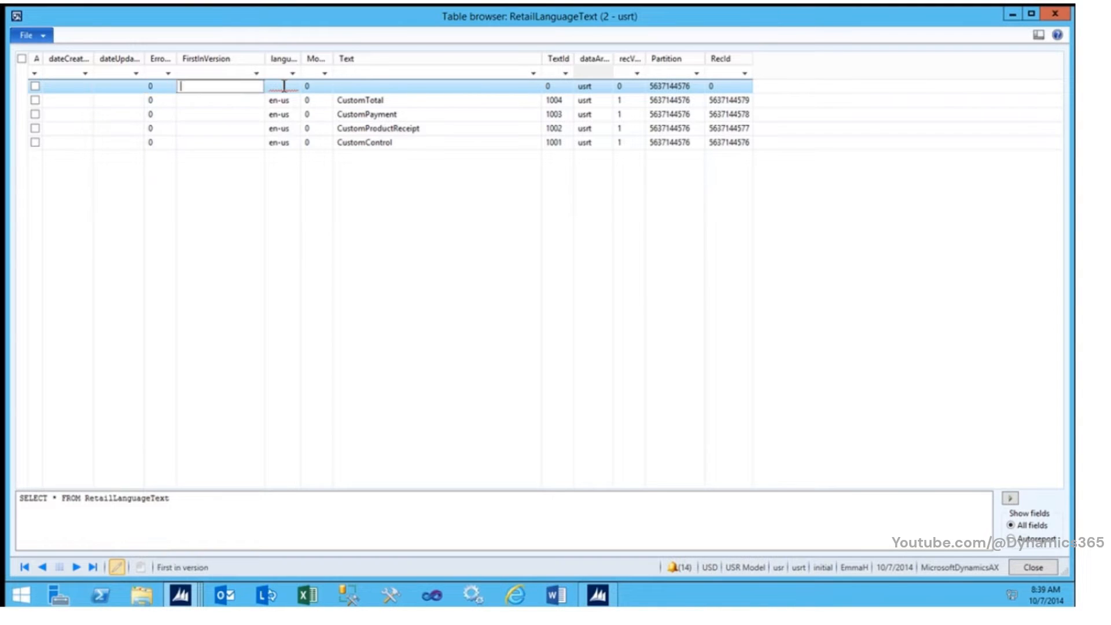
click(283, 86)
text(en-us)
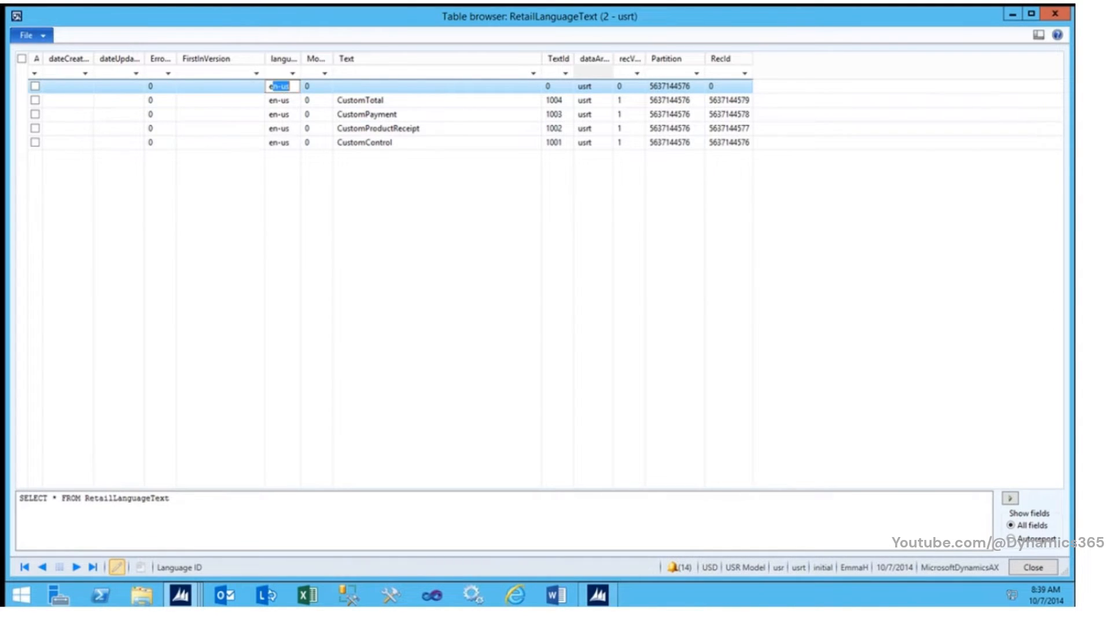
key(Tab)
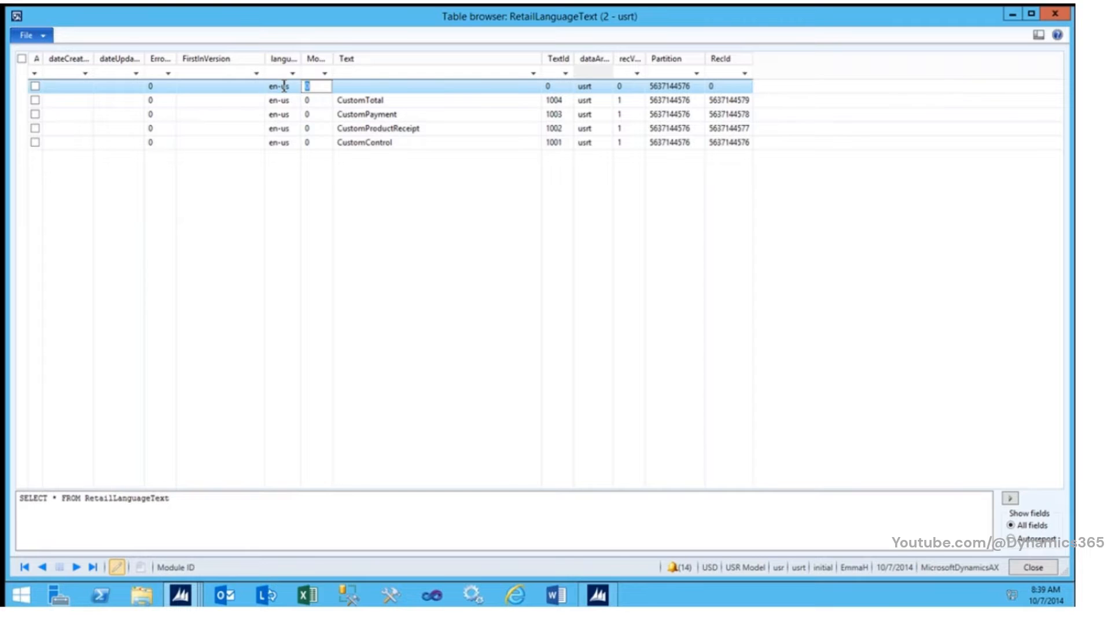
key(Tab)
text(Custom)
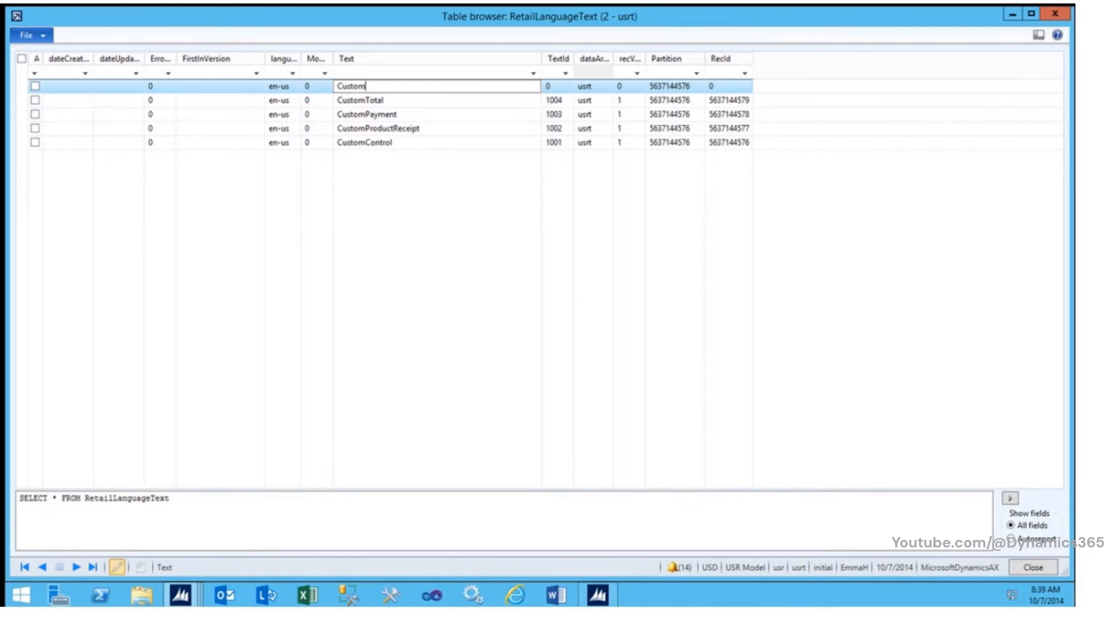
text(Receipt)
key(Tab)
text(1005)
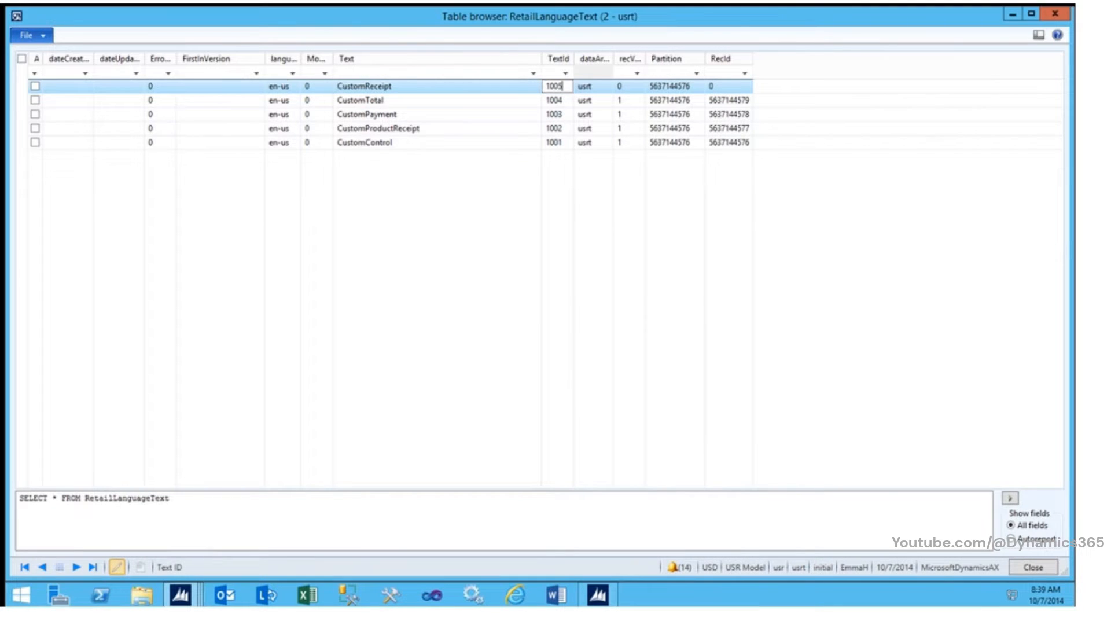
key(ctrl+s)
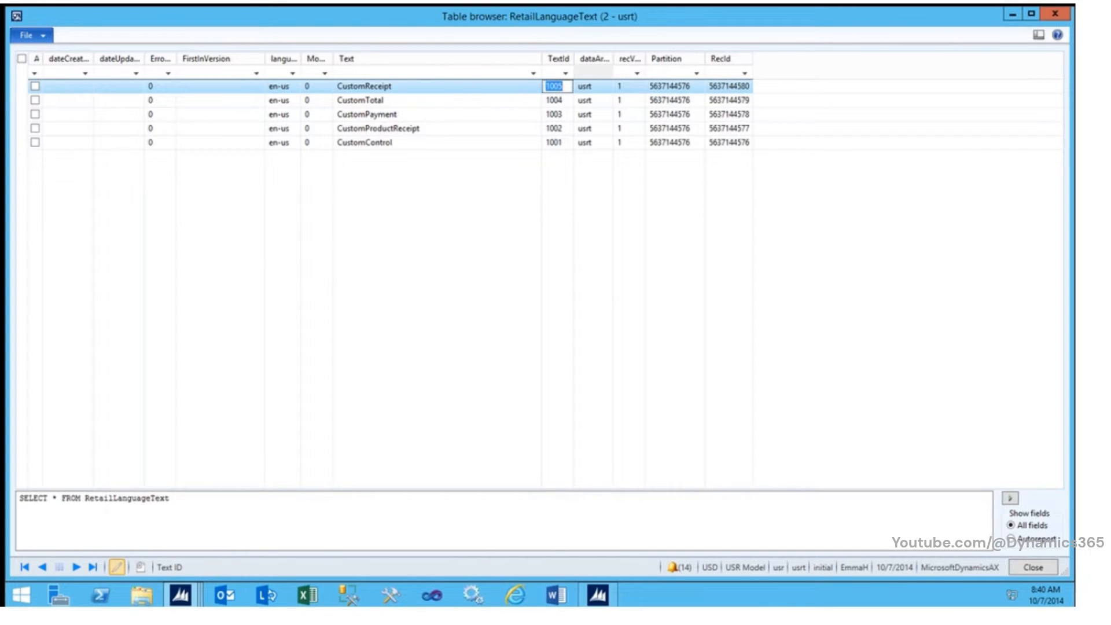
Step: Close the table browser and development workspace, and view the Retail details of the Store Manager worker in the Workers list
click(1029, 568)
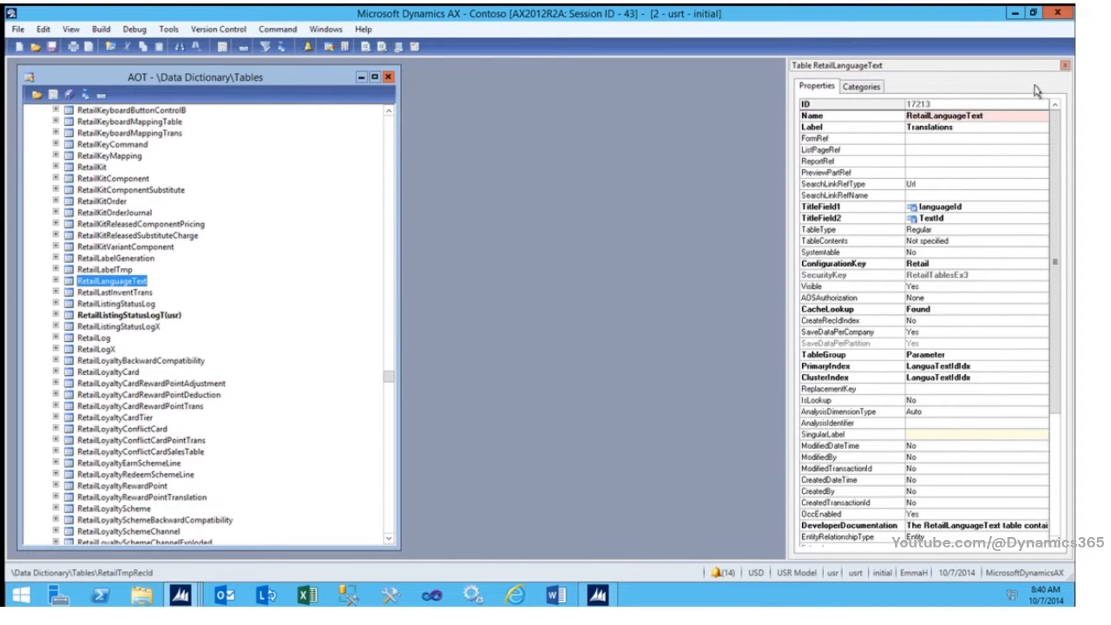
click(1057, 13)
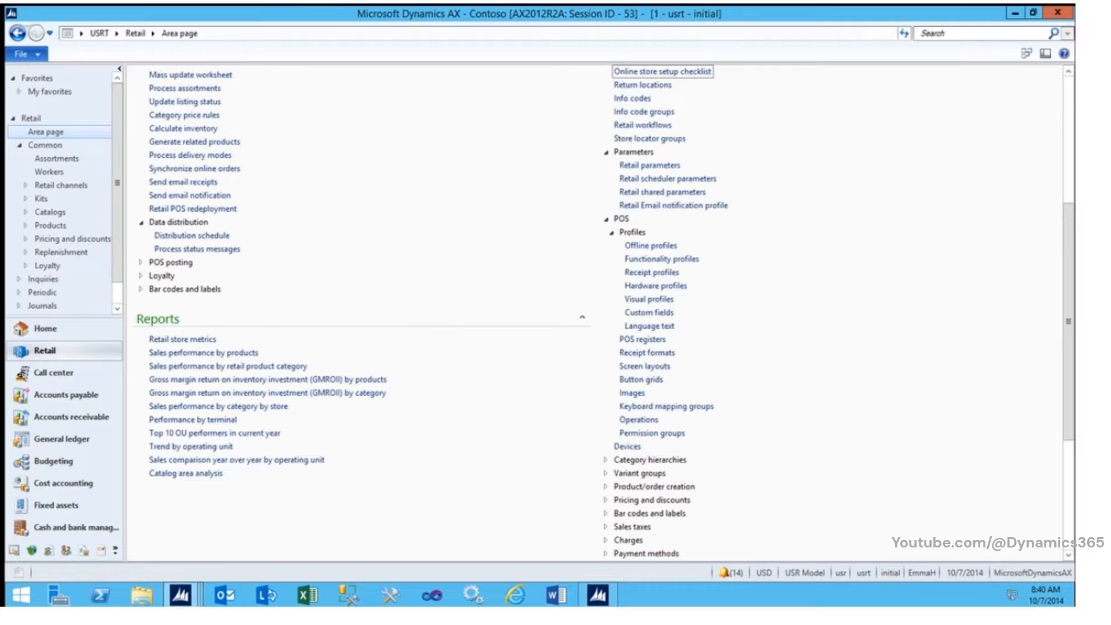
scroll(1068, 93, up, 5)
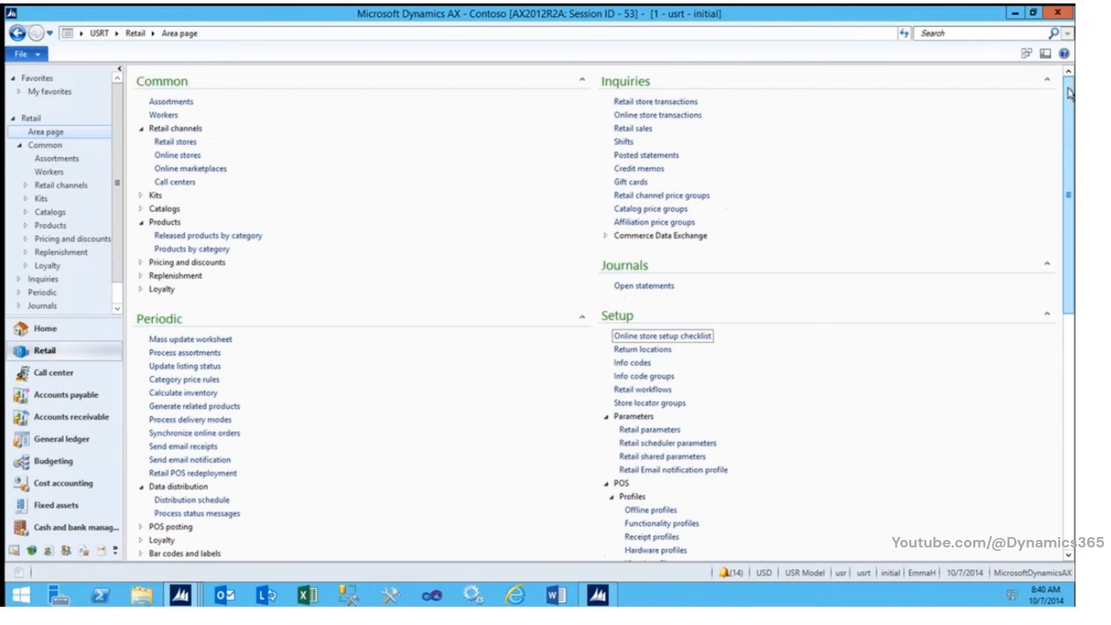
click(174, 116)
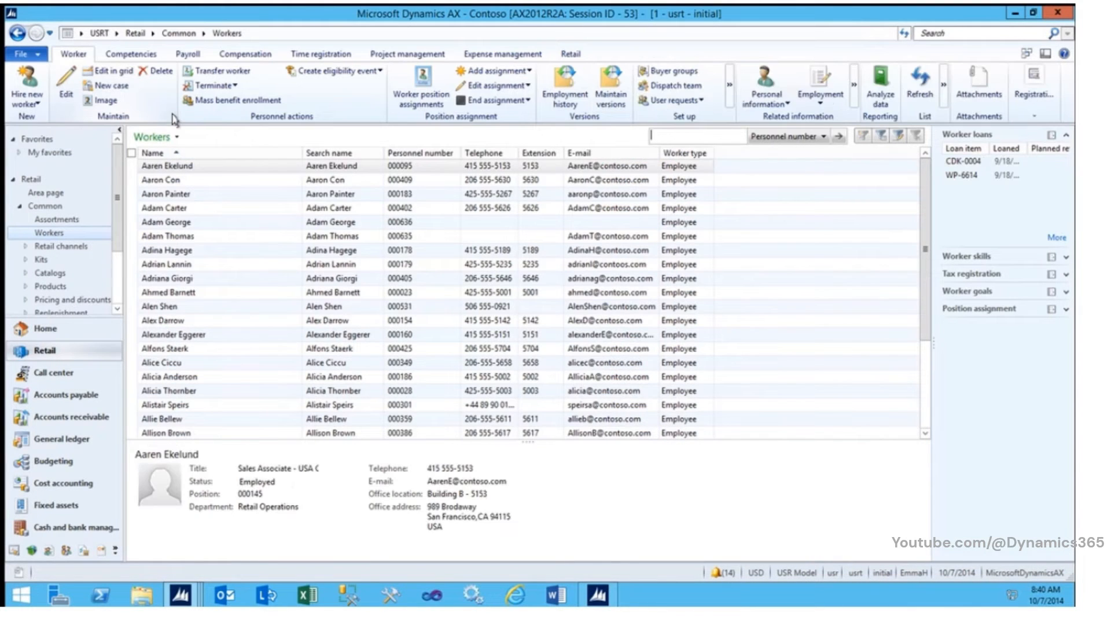
click(418, 335)
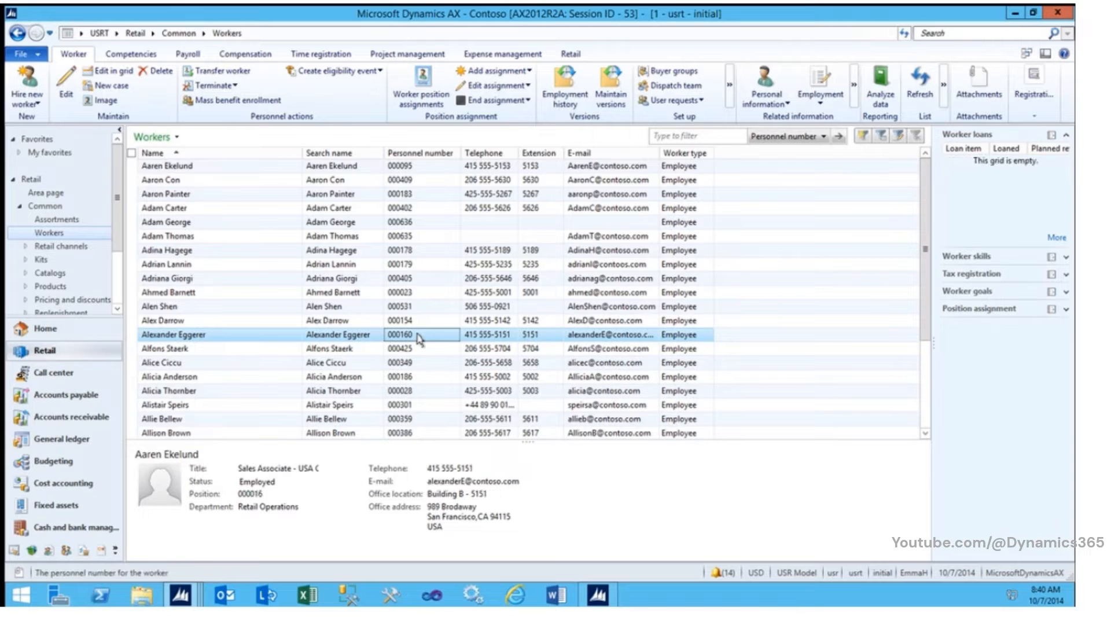
double_click(254, 335)
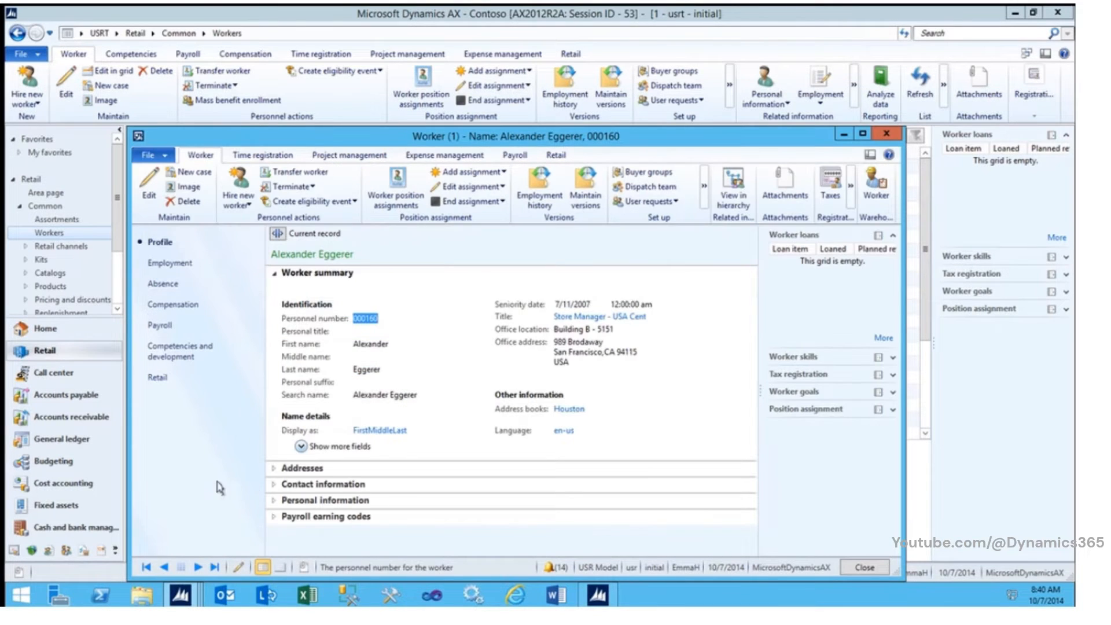
click(157, 377)
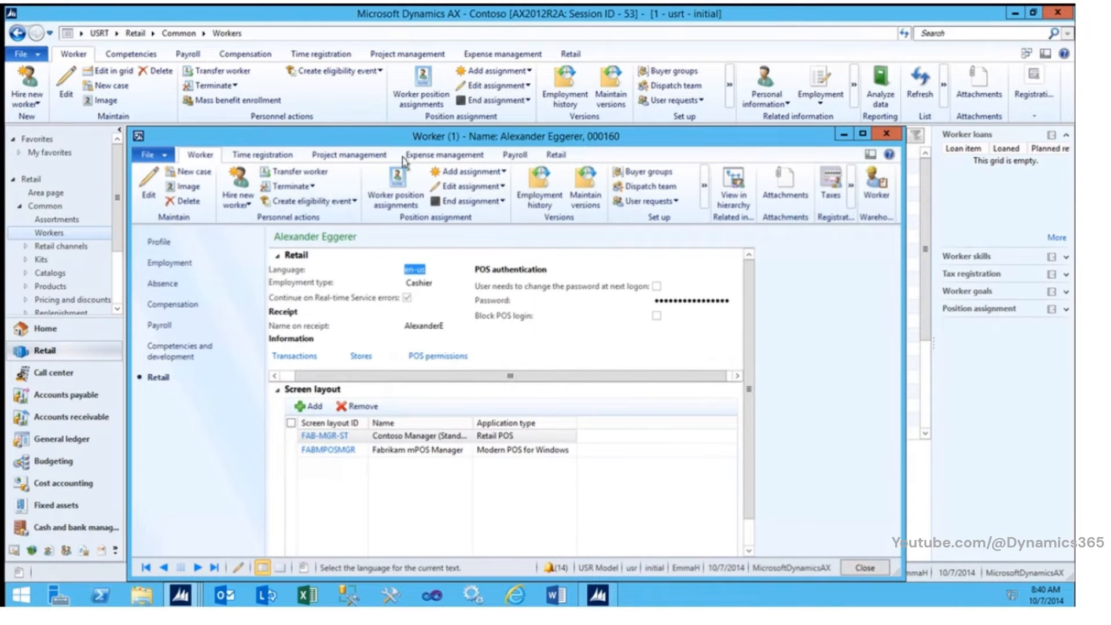
key(Escape)
Step: Open the Custom fields form from the POS profiles in the Retail setup
click(153, 35)
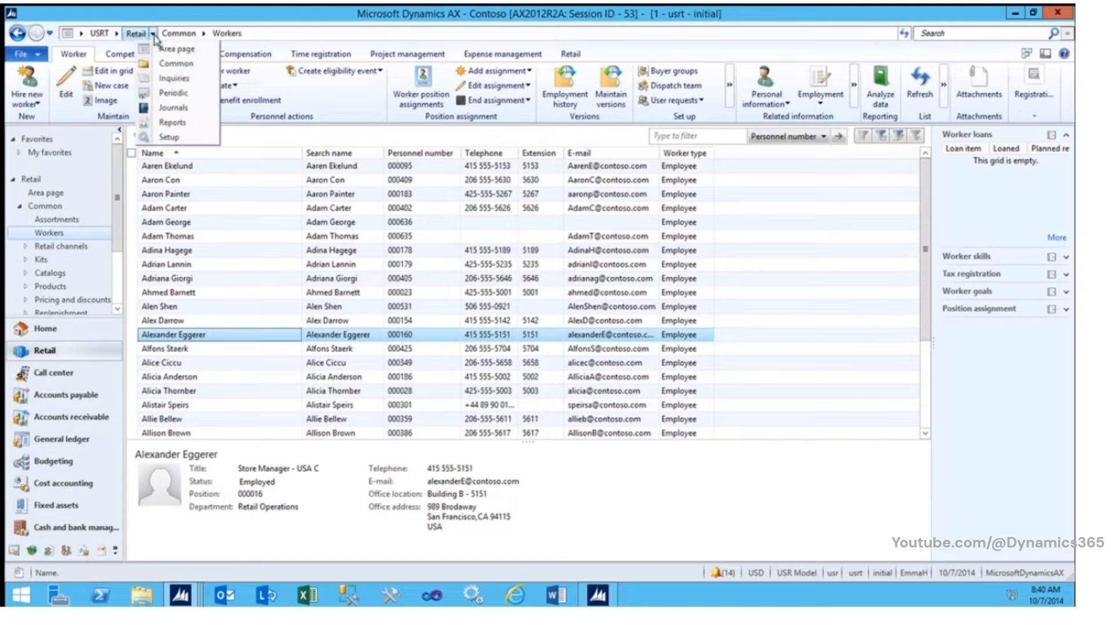
click(185, 137)
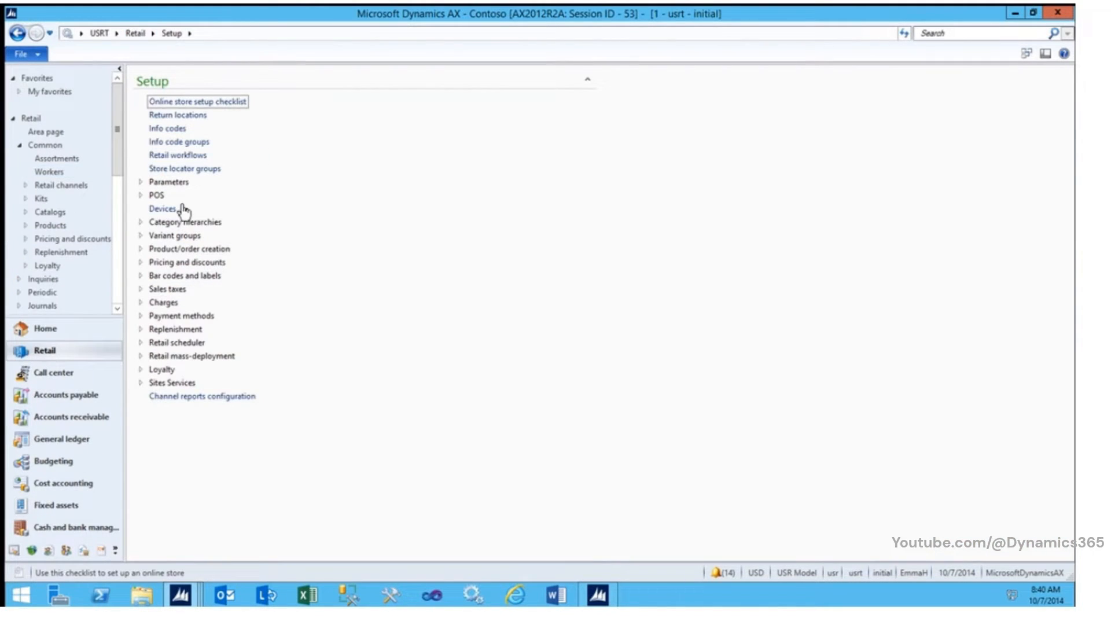
click(142, 196)
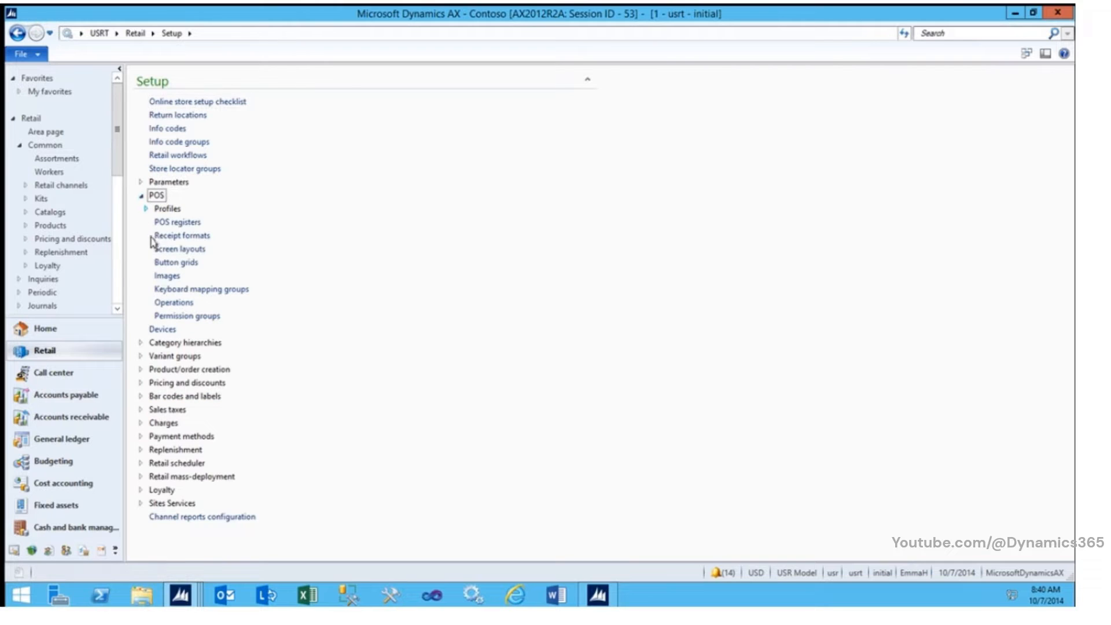
click(146, 208)
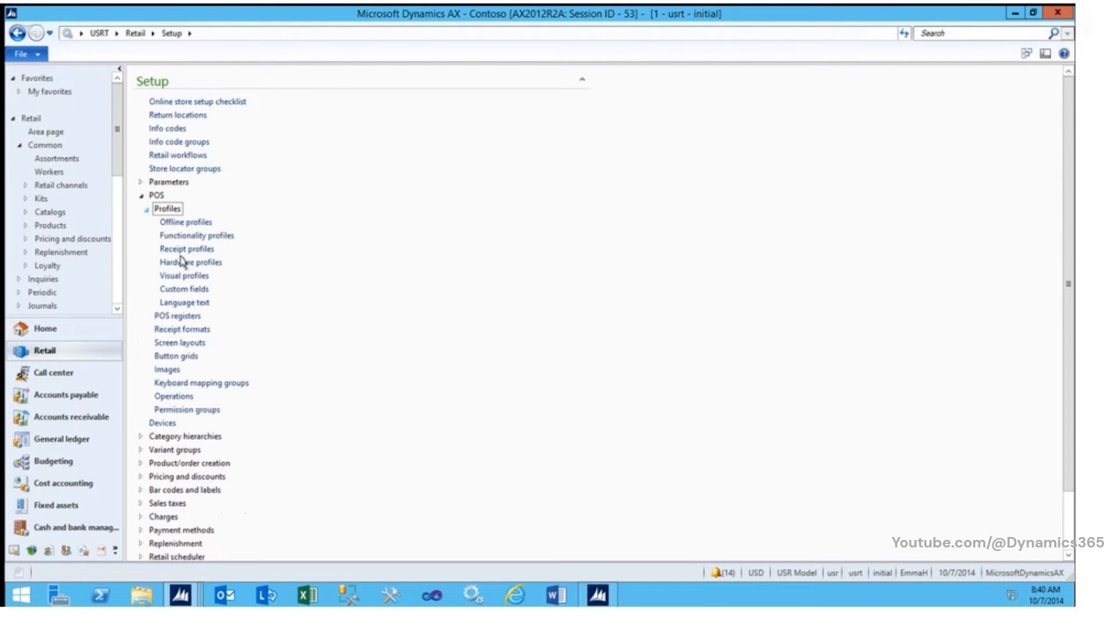
click(196, 290)
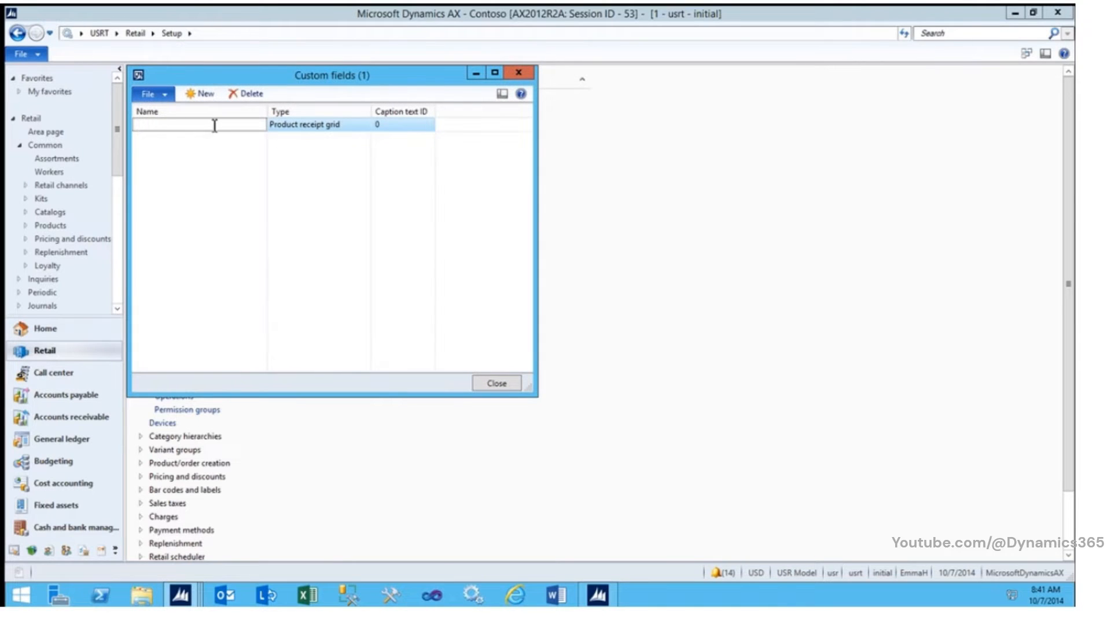
Step: Define the first custom field with name CustomContol, type Custom control and caption text ID 1001
text(CustomContol)
key(Tab)
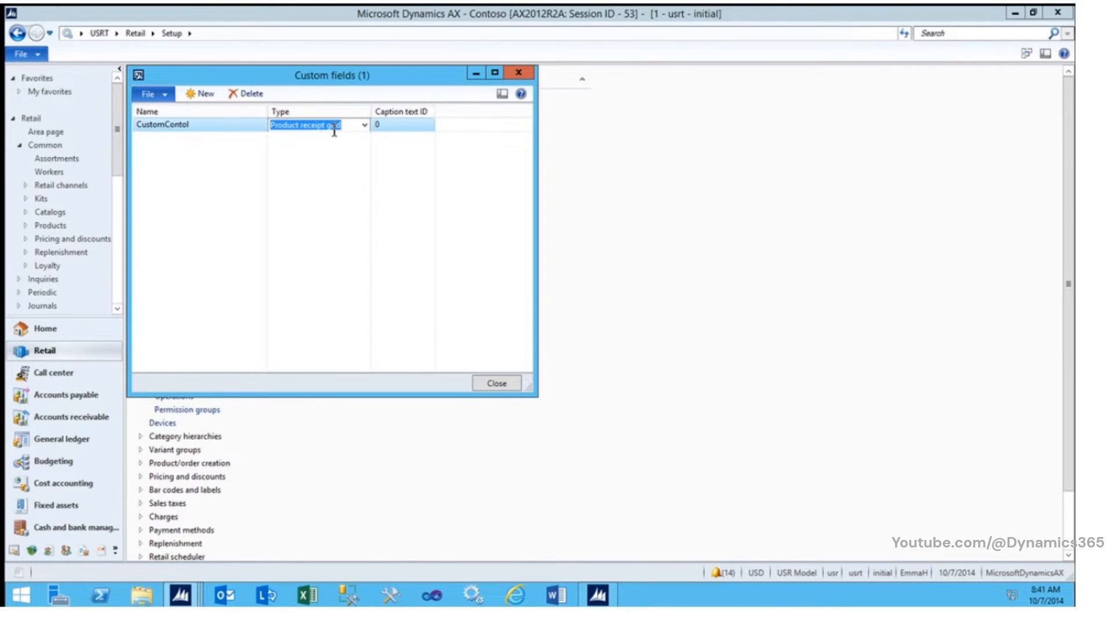
click(364, 125)
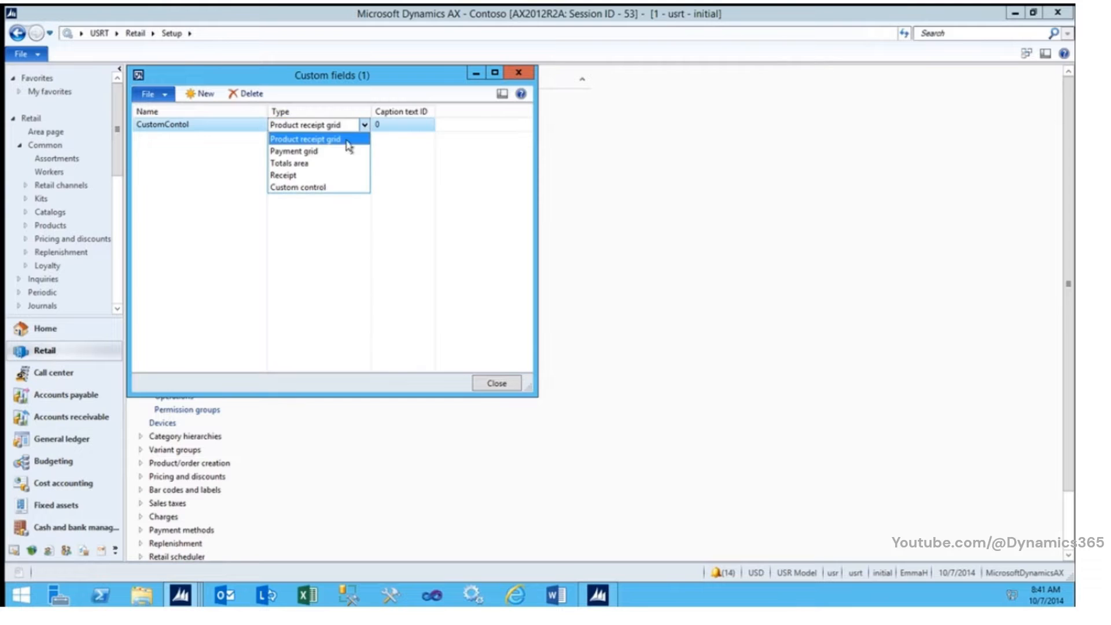
click(317, 186)
click(394, 124)
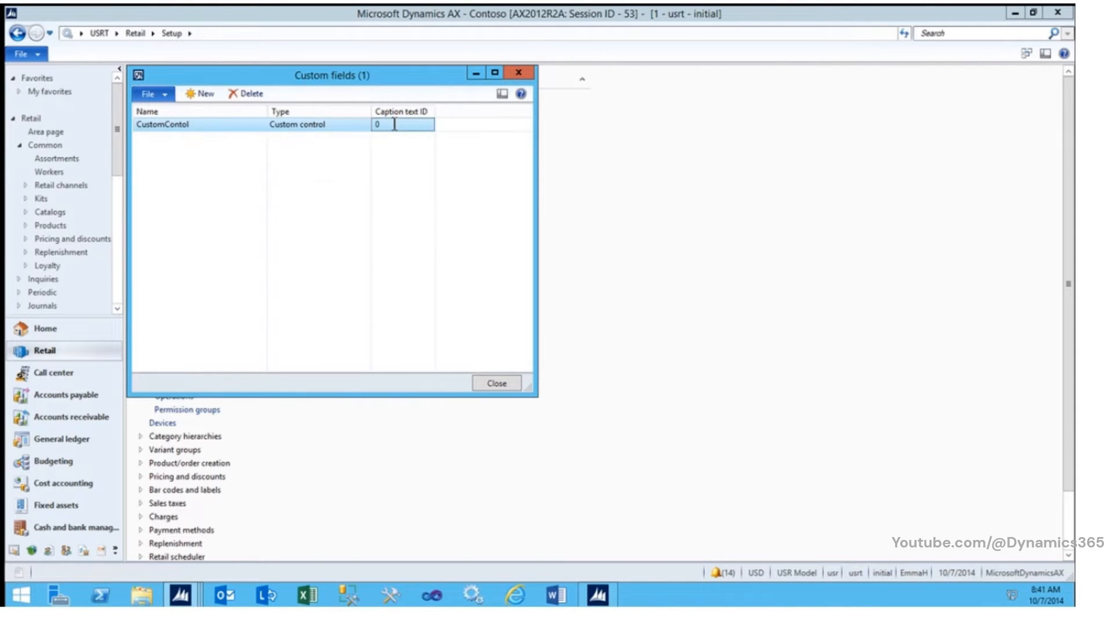
text(1)
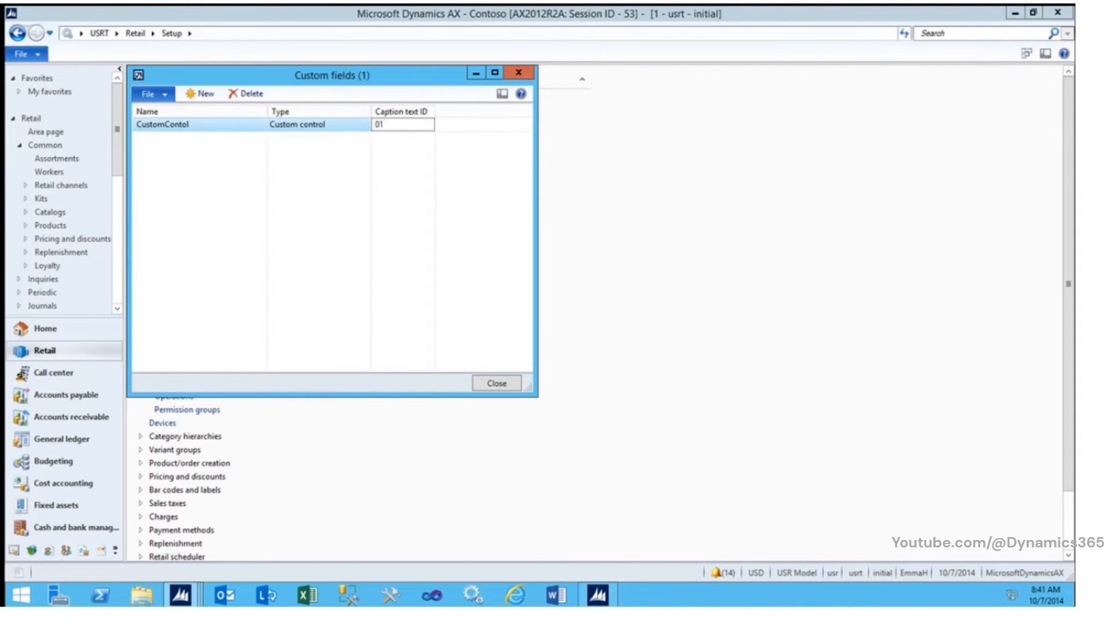
text(0)
key(BackSpace)
key(BackSpace)
key(BackSpace)
text(1001)
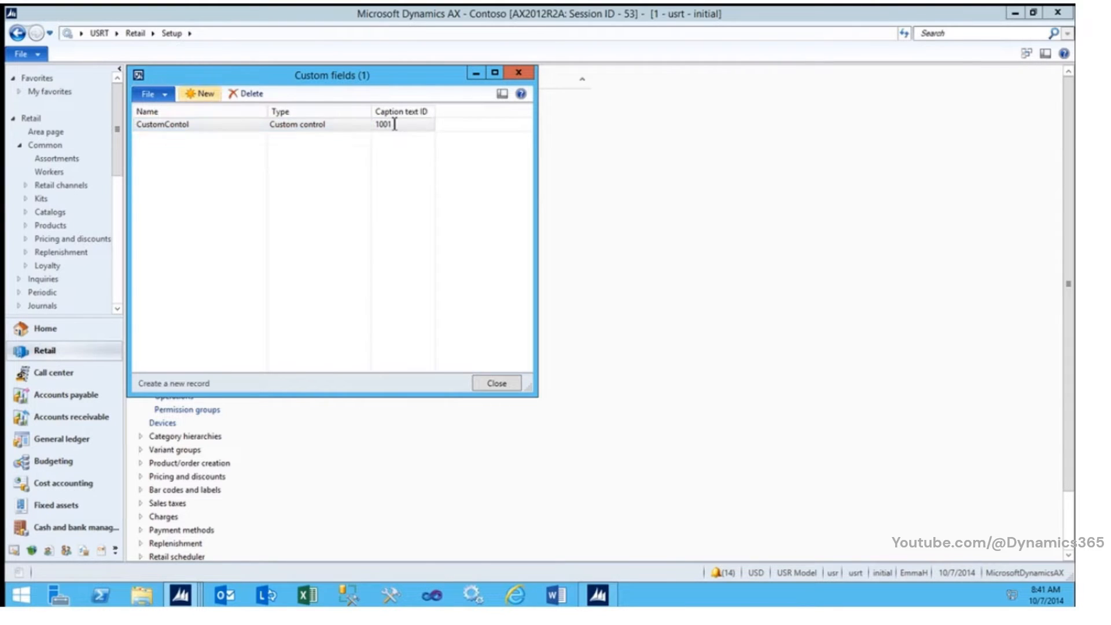
Step: Add a second custom field with name CustomProdReceipt, type Product receipt grid and caption text ID 1002
click(212, 105)
text(Cust)
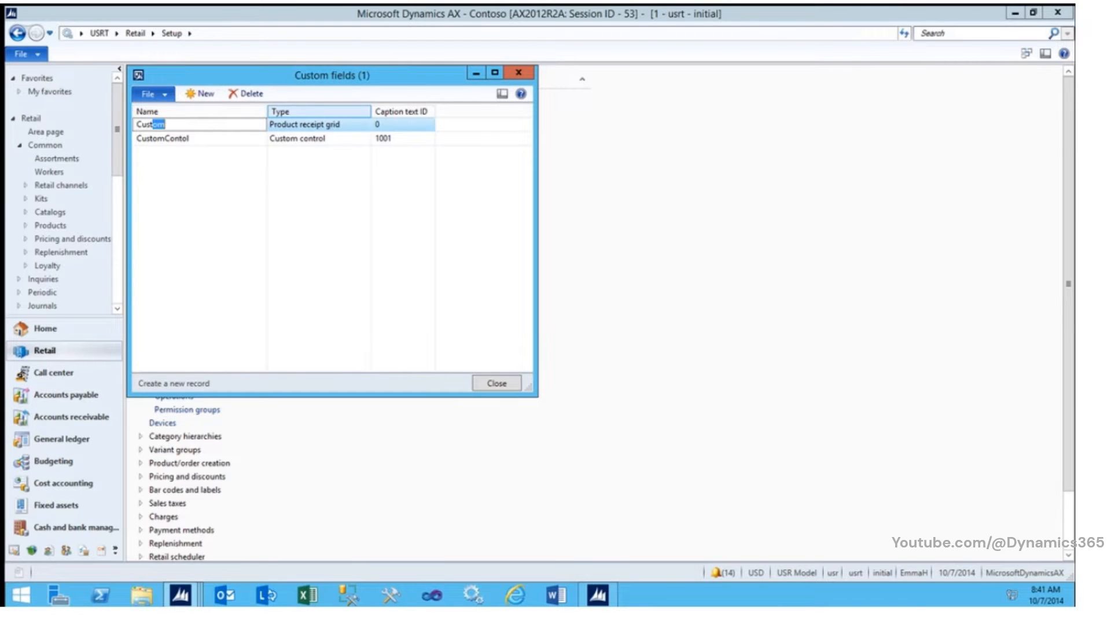
text(omProduc)
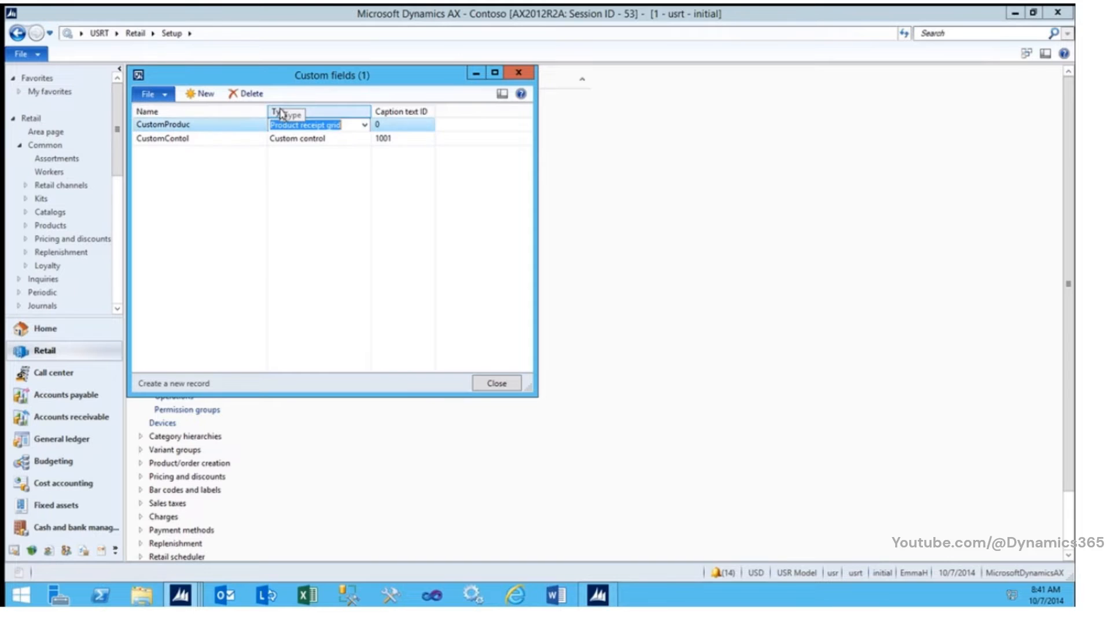
key(Tab)
click(234, 124)
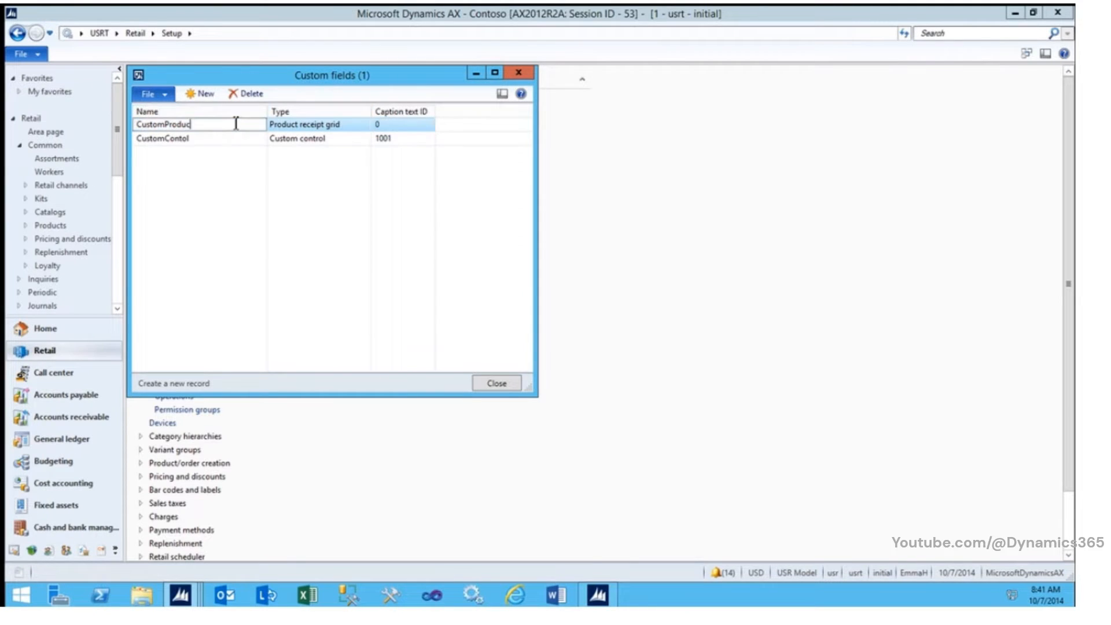
key(BackSpace)
key(BackSpace)
key(Tab)
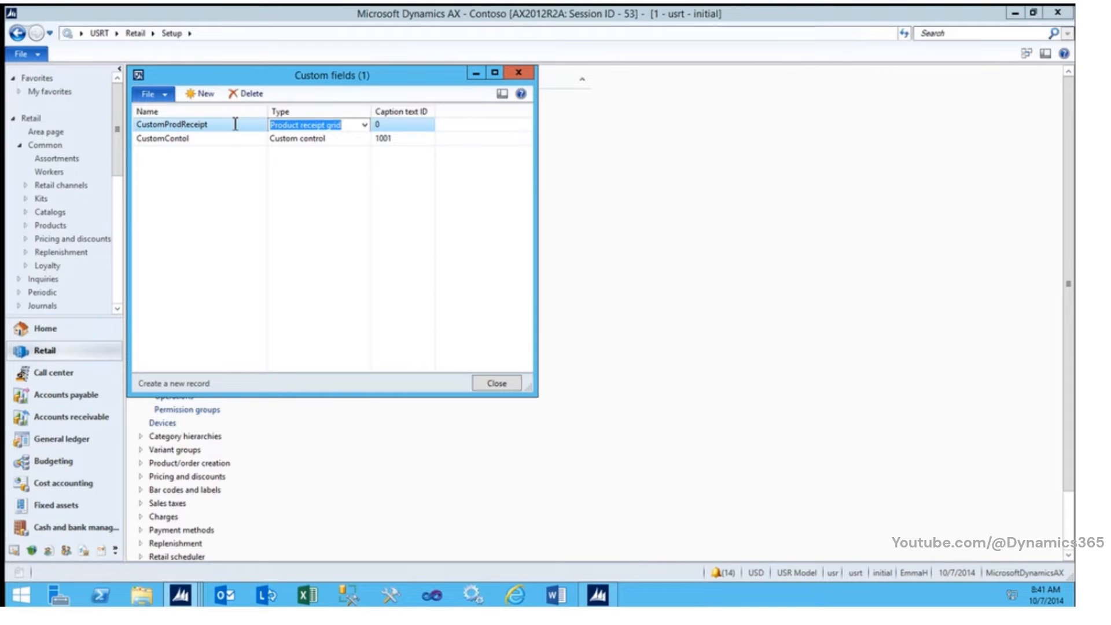
key(Tab)
key(Tab)
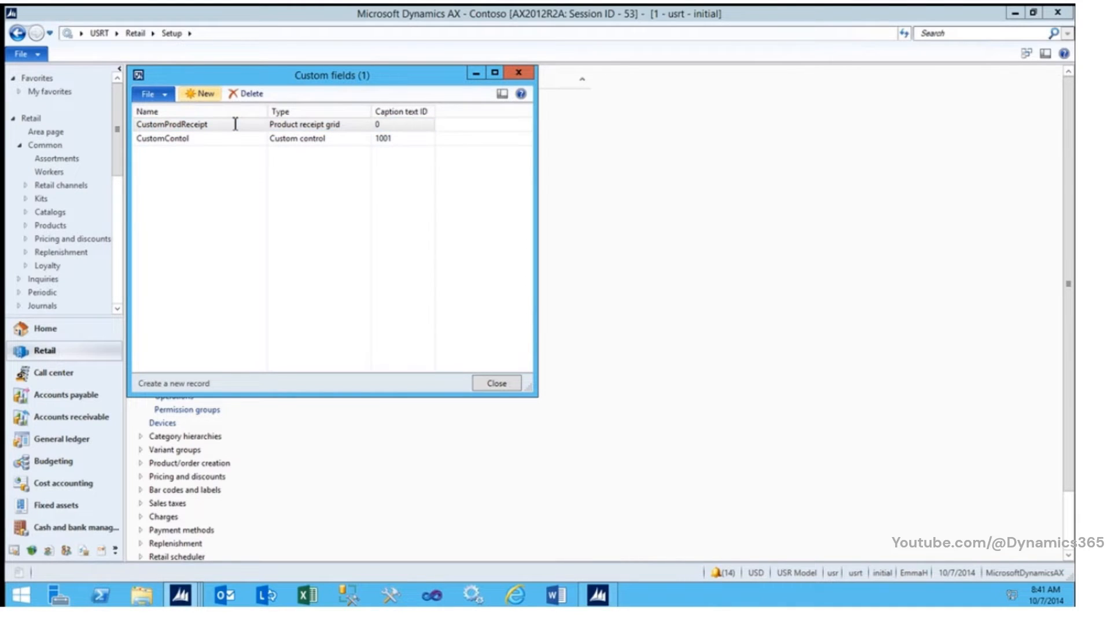
click(389, 127)
key(BackSpace)
text(100)
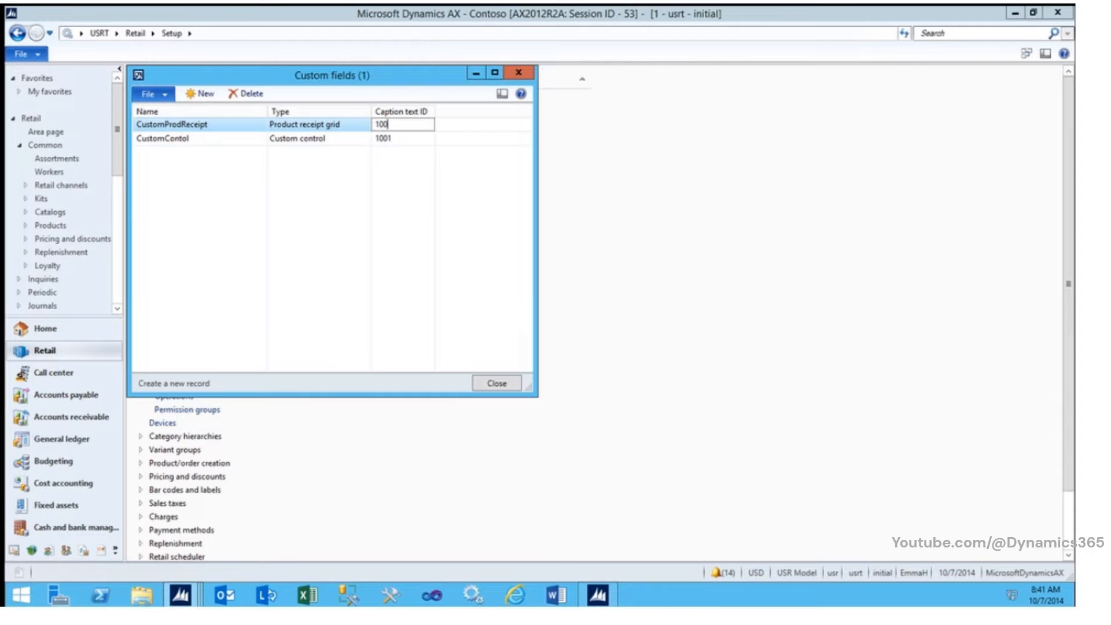
text(2)
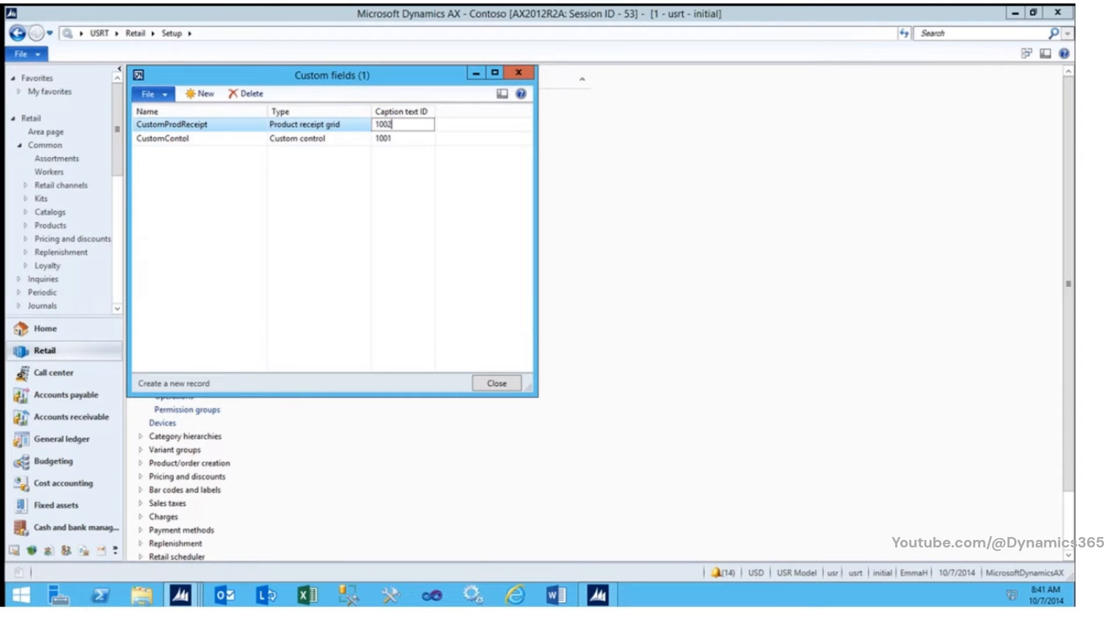
Step: Add a third custom field with name CustomPayment, type Payment grid and caption text ID 1003
click(208, 97)
text(Cu)
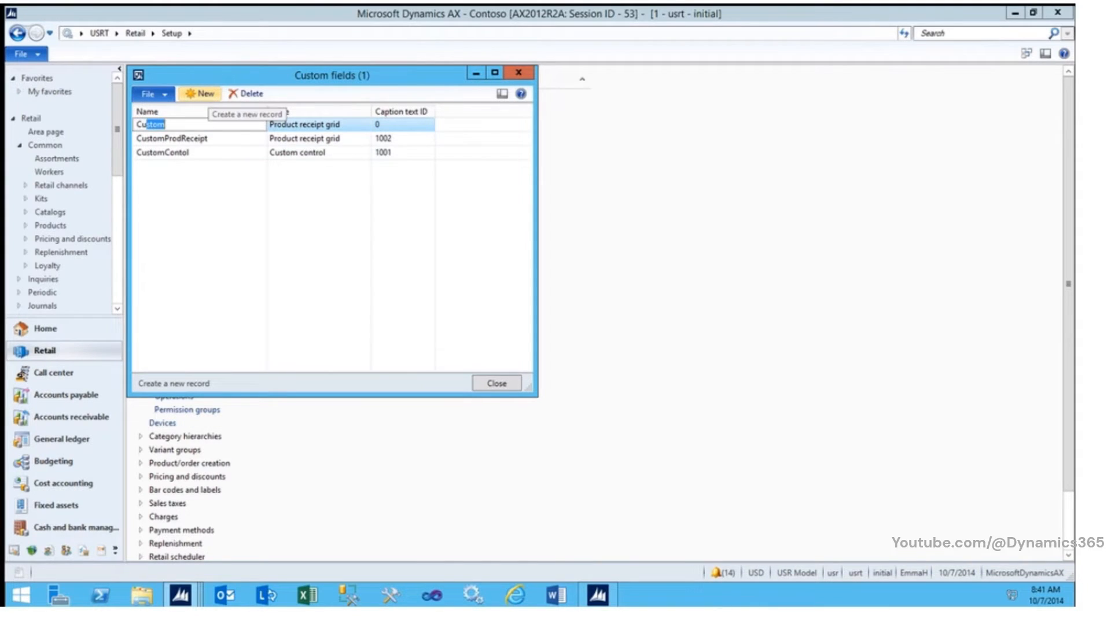
text(stomPayment)
key(Tab)
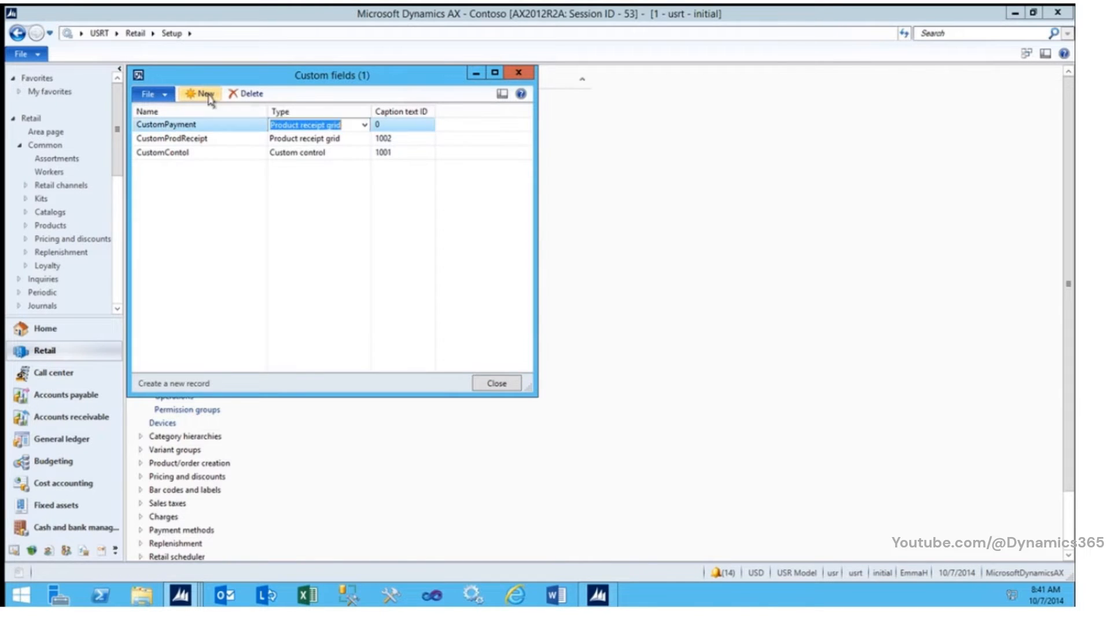
text(P)
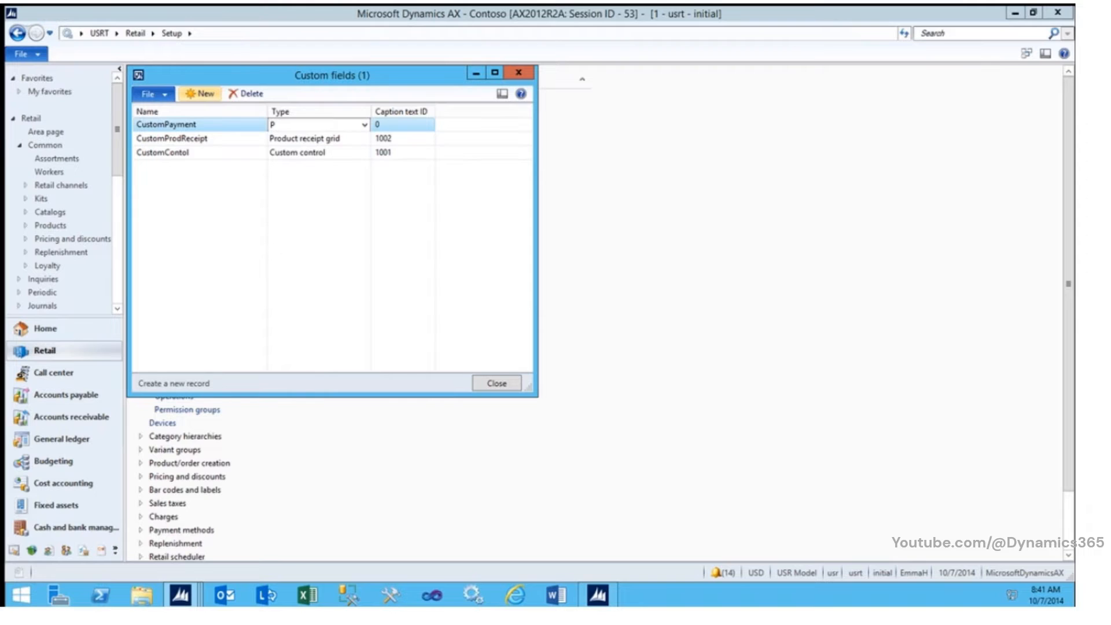
text(ayment grid)
key(Tab)
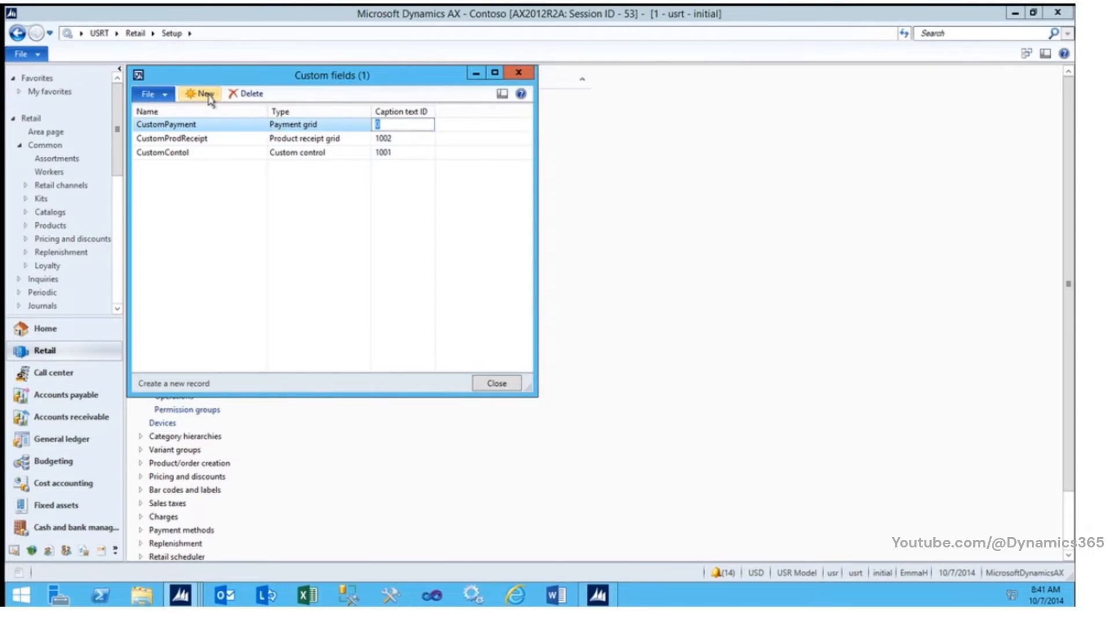
text(1003)
Step: Add a fourth custom field with name CustomTotals, type Totals area and caption text ID 1004
click(196, 96)
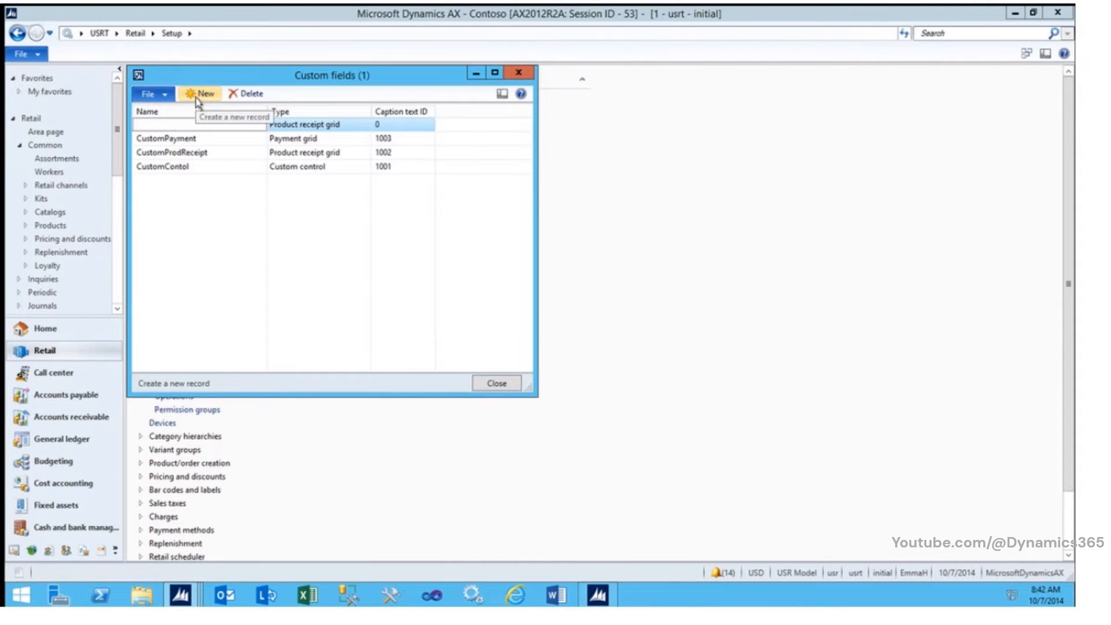
text(Custom)
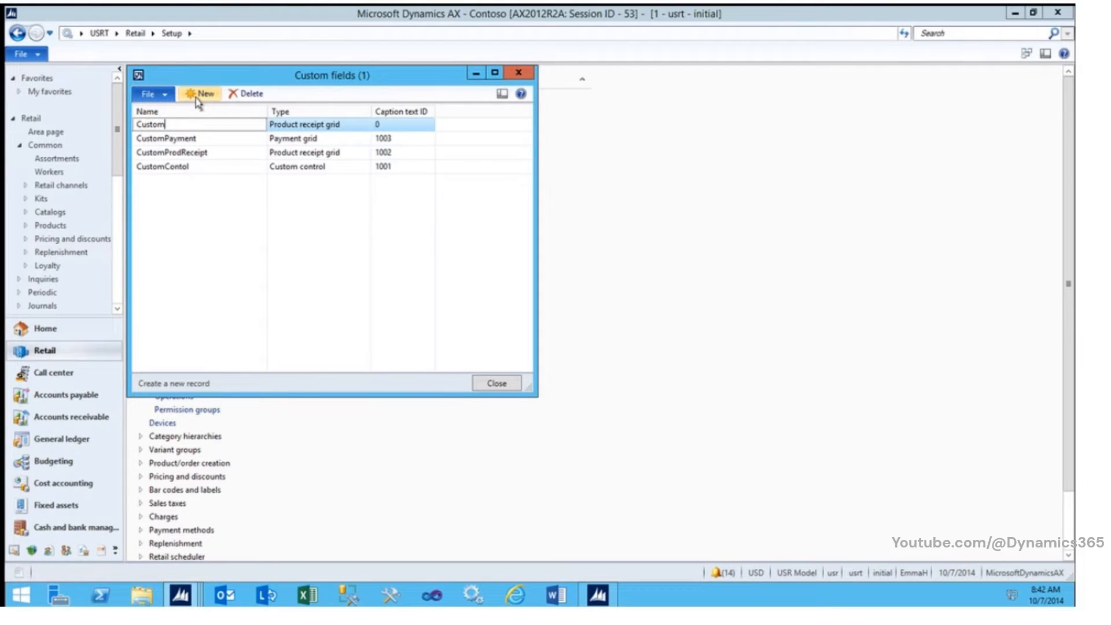
text(Totals)
key(Tab)
text(Tot)
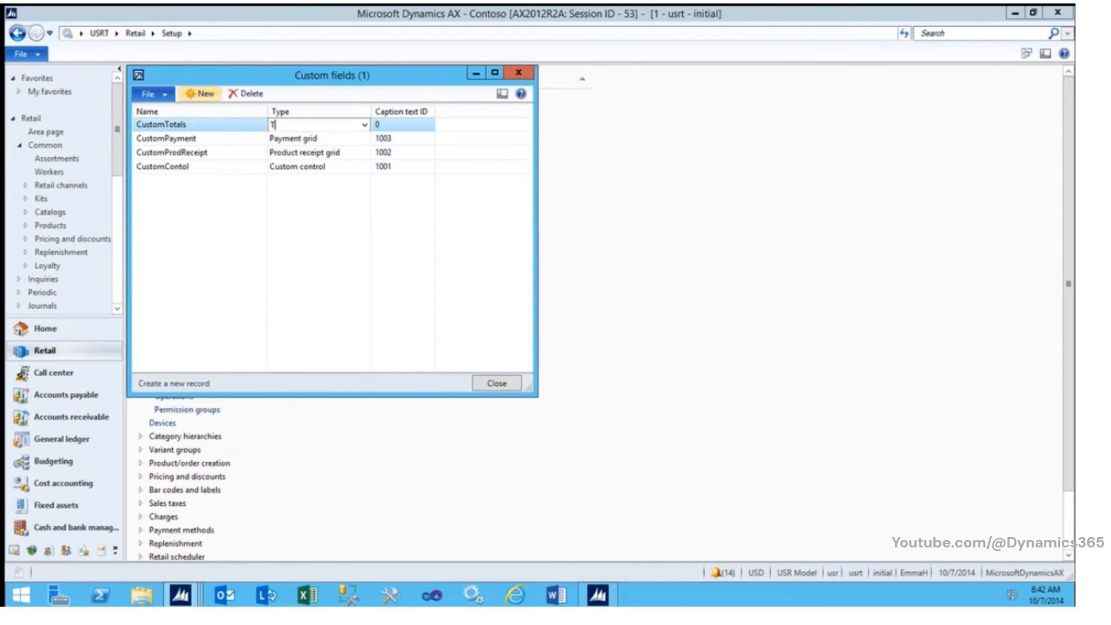
key(Tab)
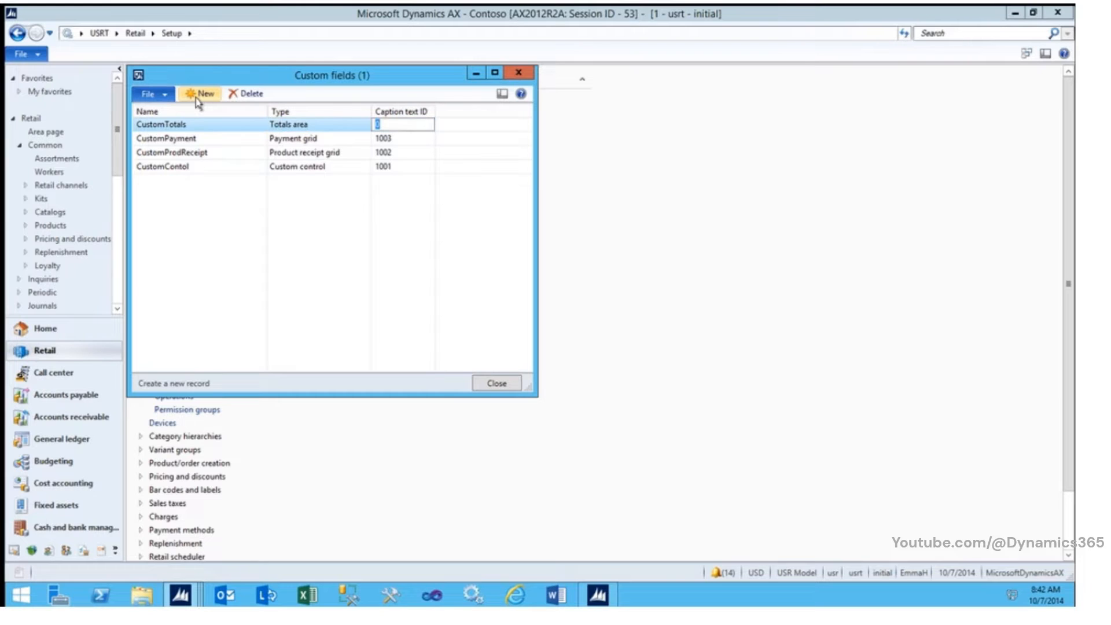
text(1004)
Step: Add a fifth custom field with name CustomReceipt, type Receipt and caption text ID 1005, and close the custom fields form
click(196, 95)
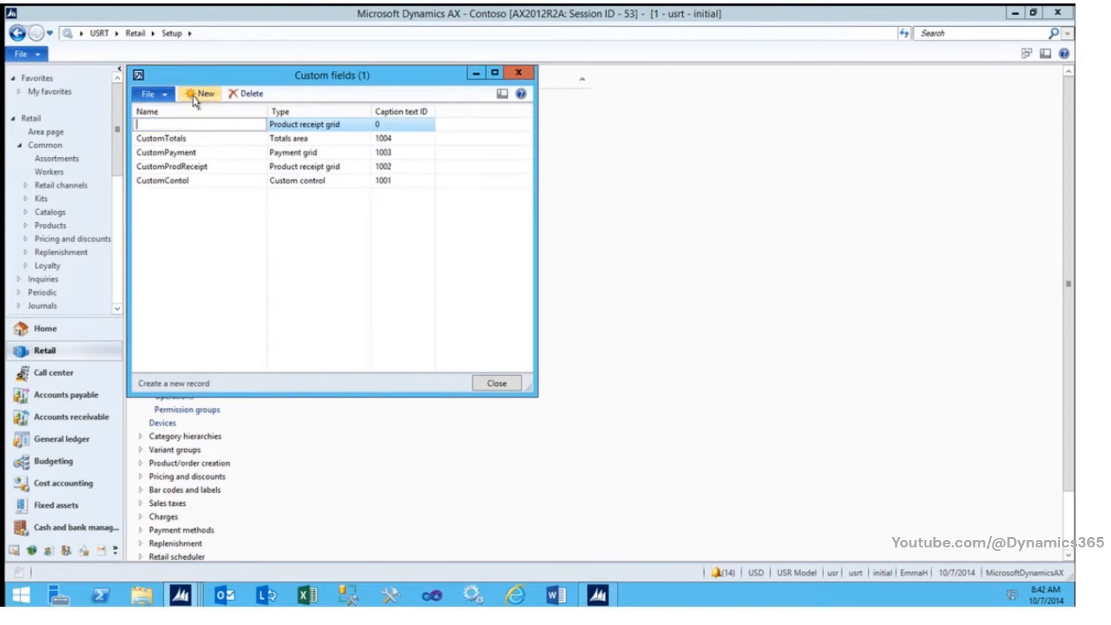
text(Custom)
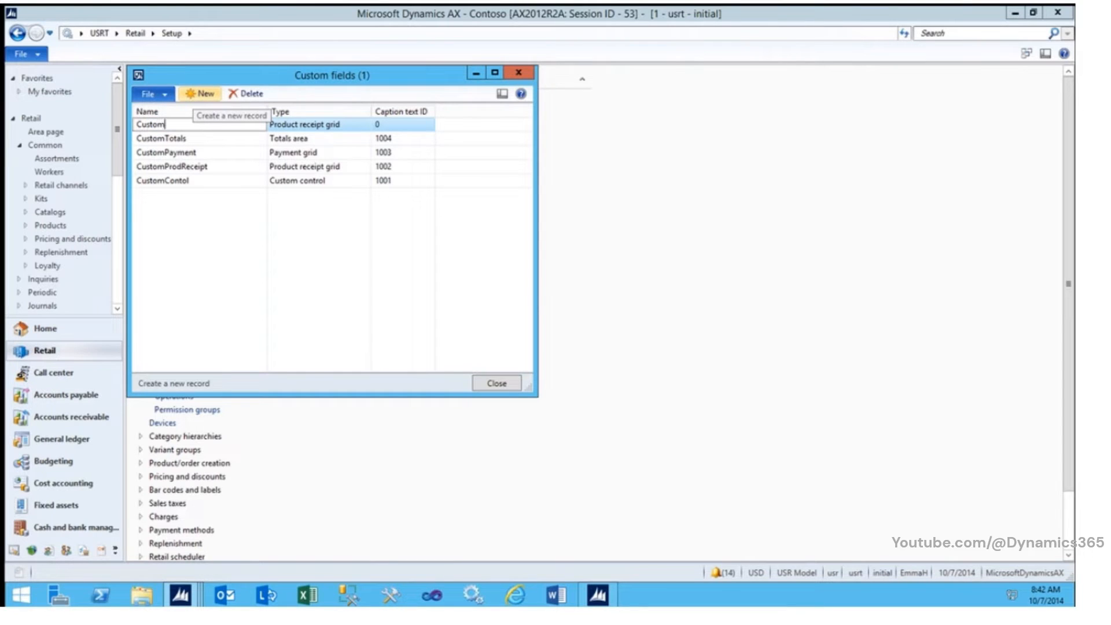
text(Rece)
key(Tab)
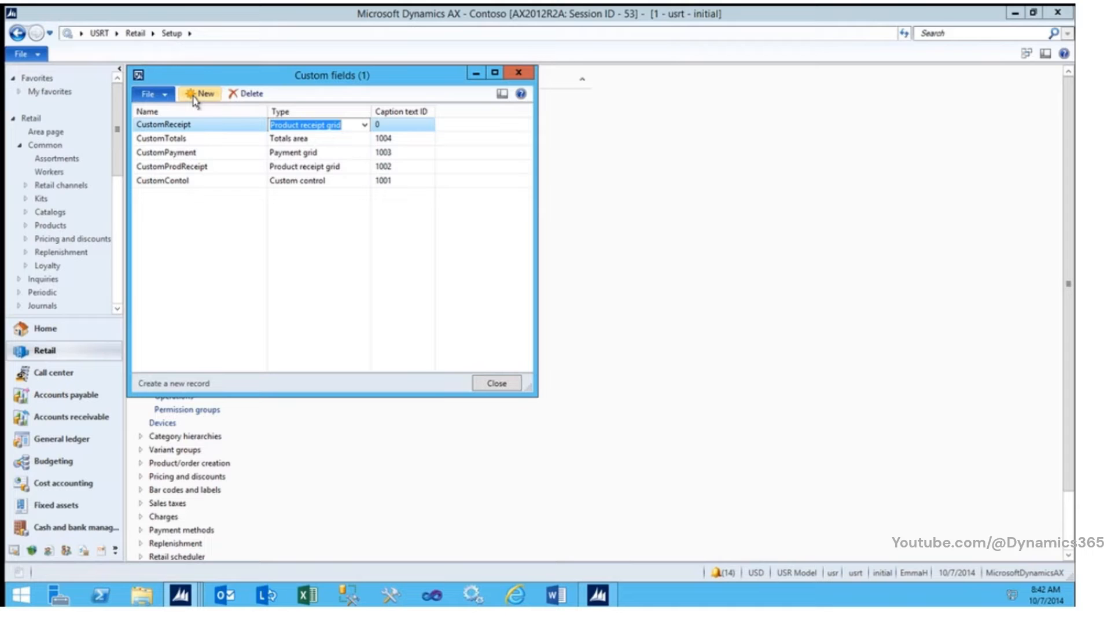
text(Receipt)
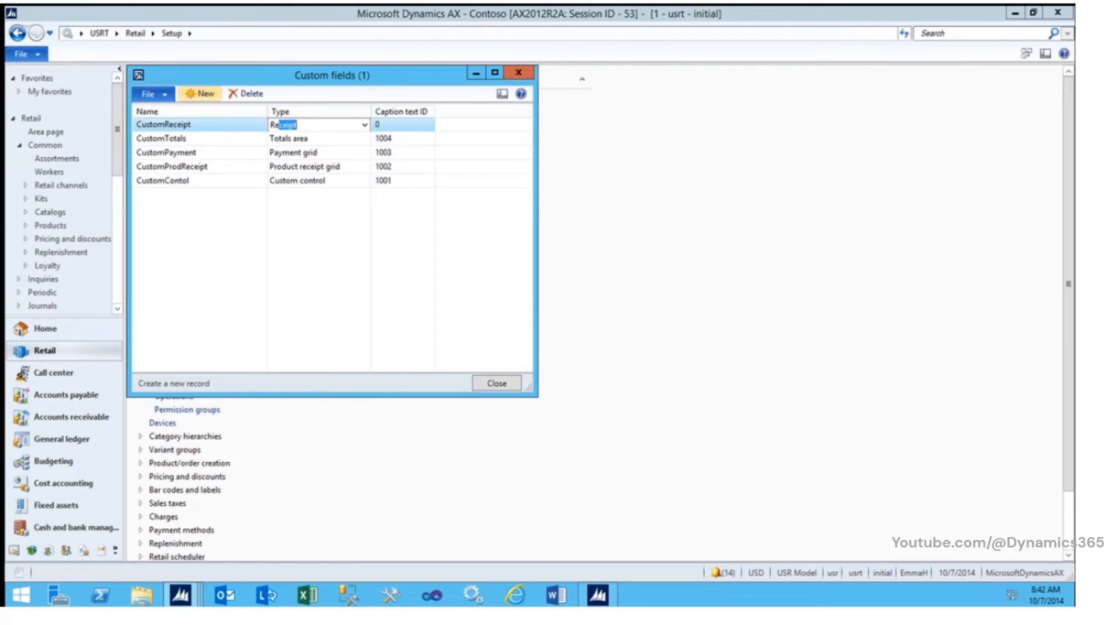
key(Tab)
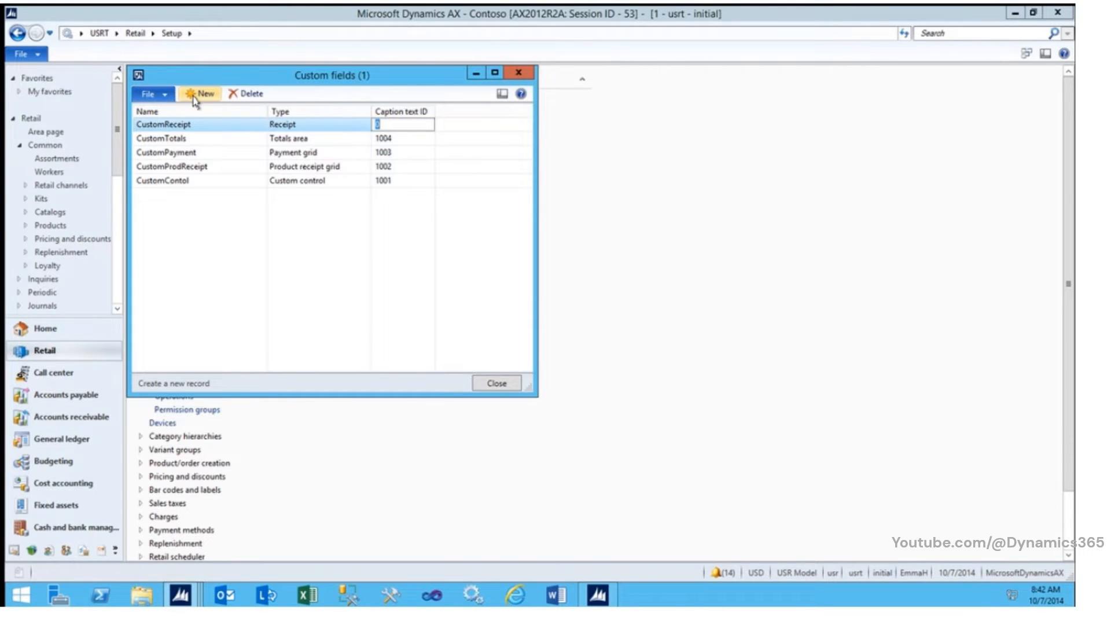
text(1005)
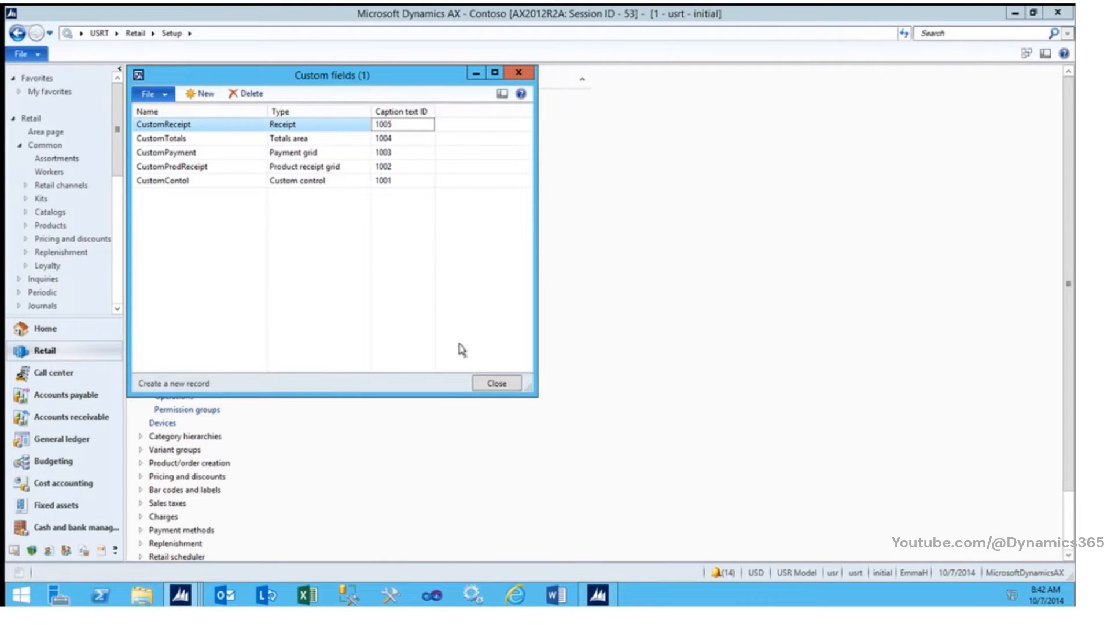
click(496, 383)
click(173, 289)
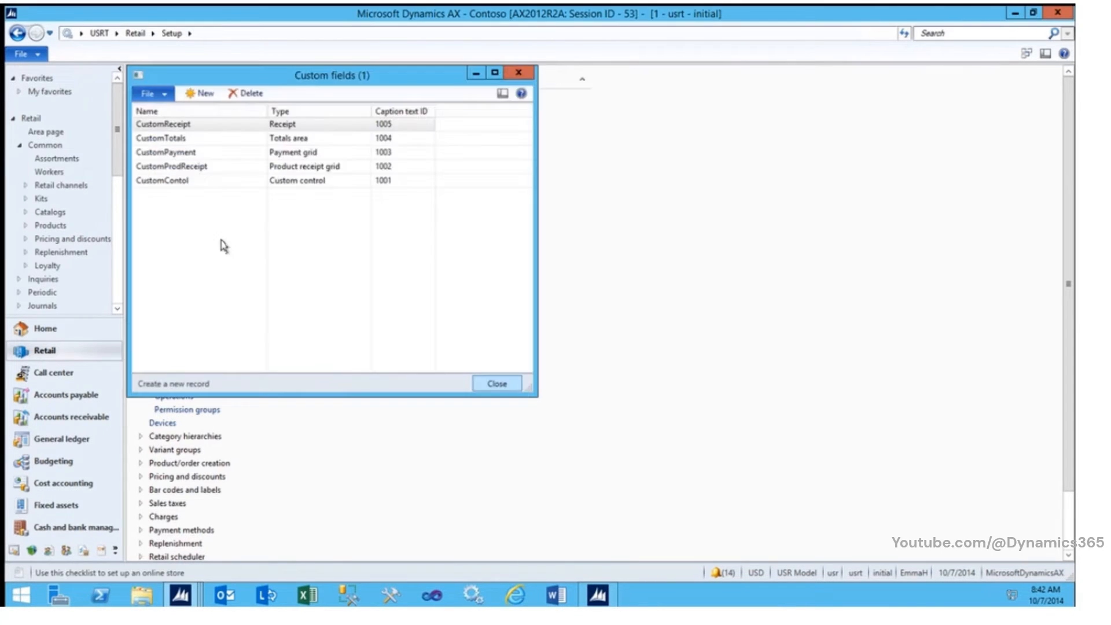
click(487, 384)
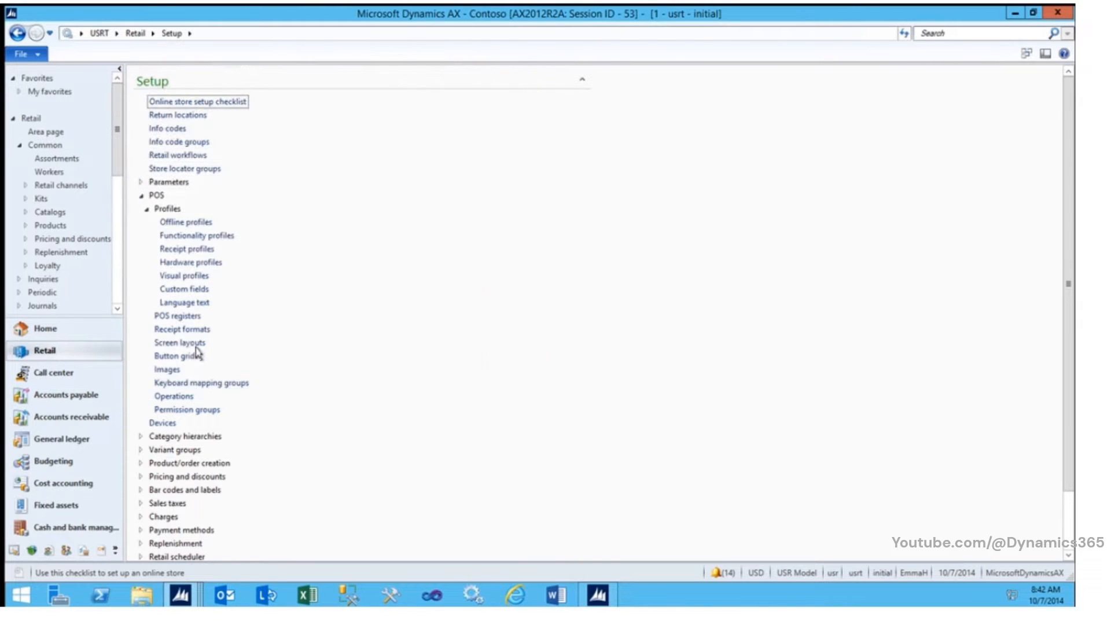
Step: Open the POS screen layout FAB-MGR-ST in the screen layout designer
click(190, 344)
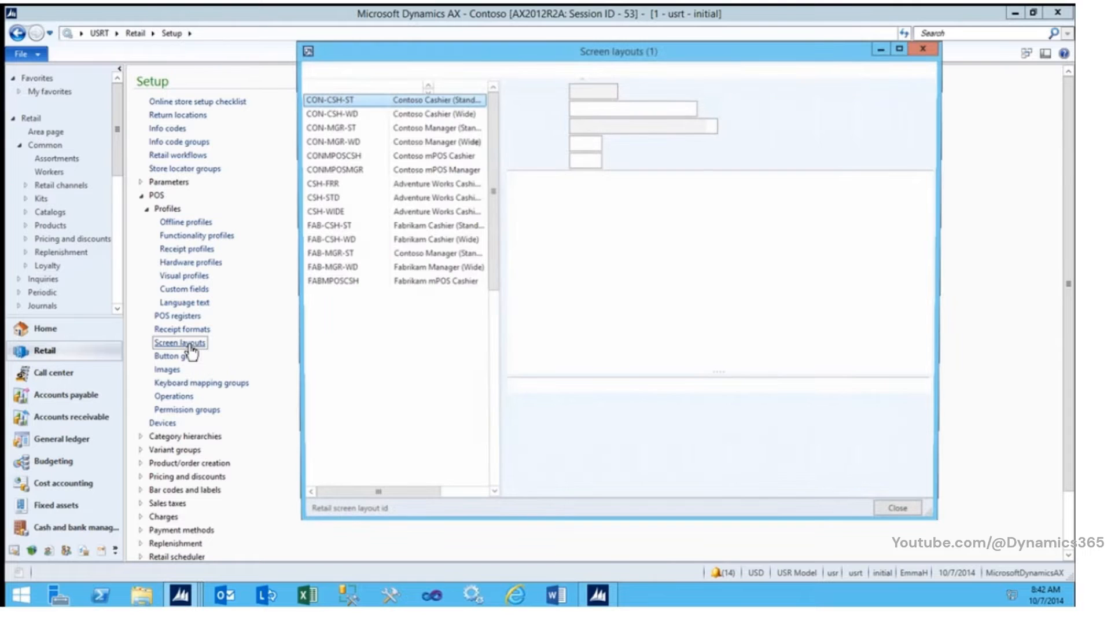
click(344, 255)
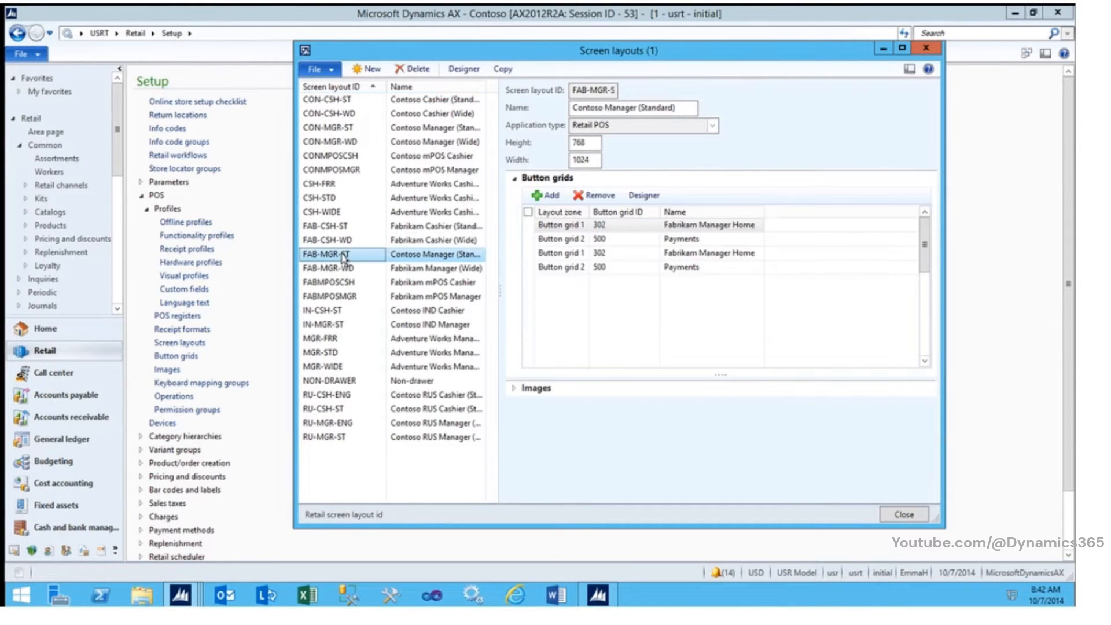
click(461, 68)
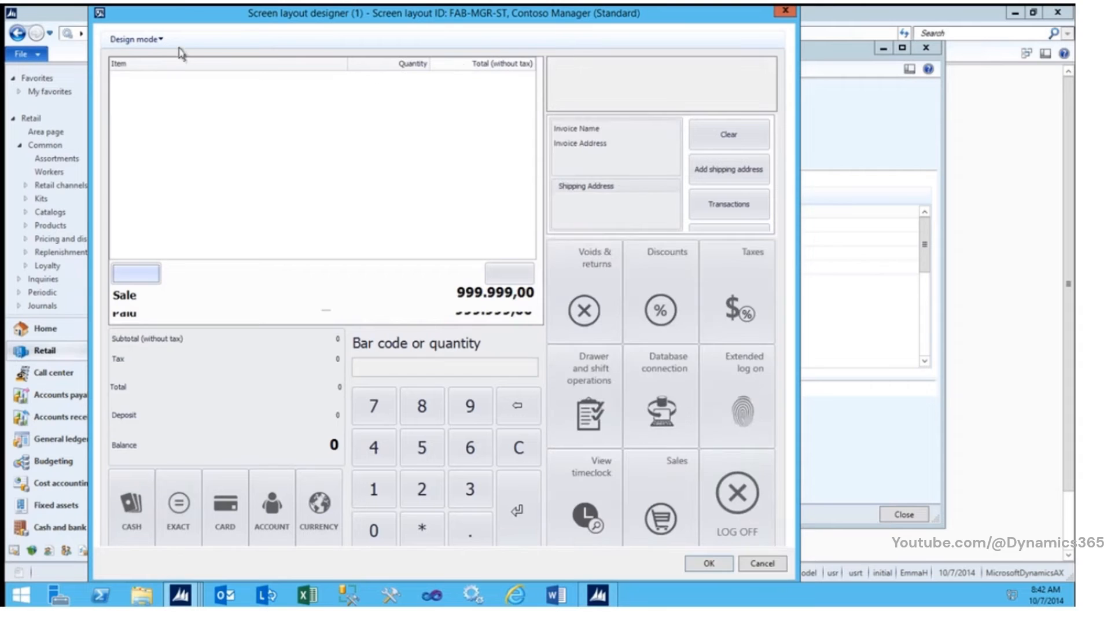
Step: Add the hidden CustomTotals item between Tax and Total in the totals layout, save the design and close the screen layouts
click(161, 45)
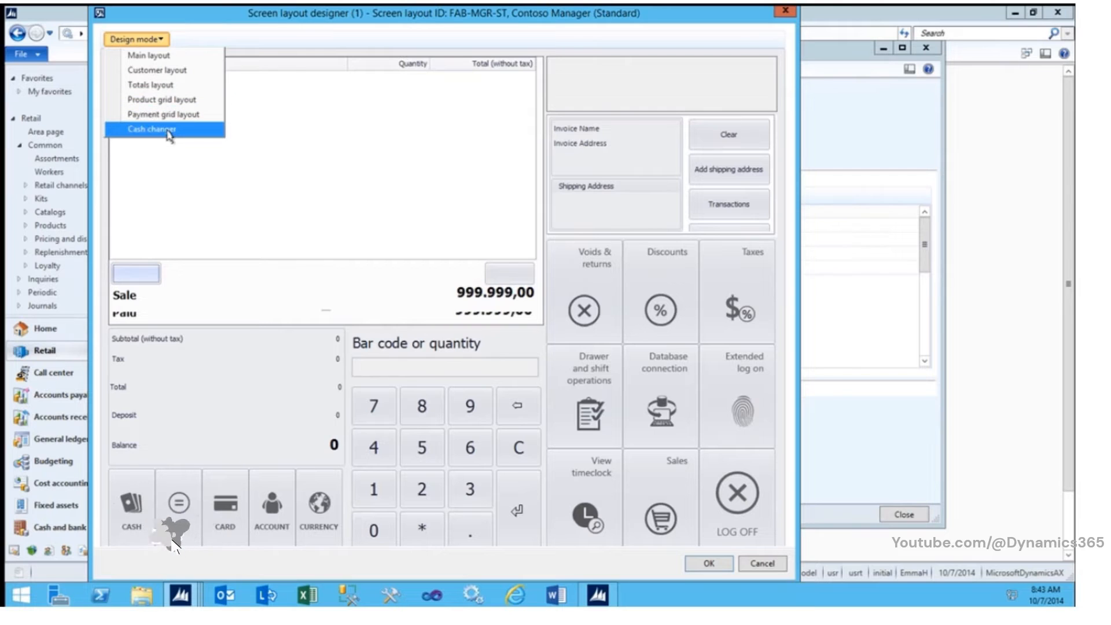
click(169, 87)
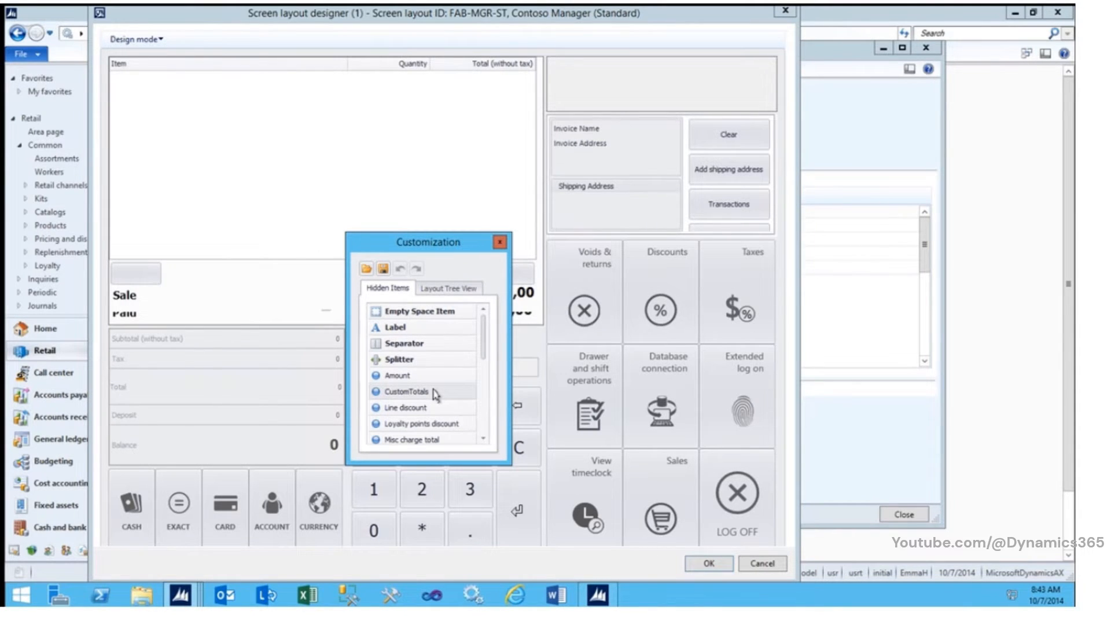
drag(433, 390, 284, 372)
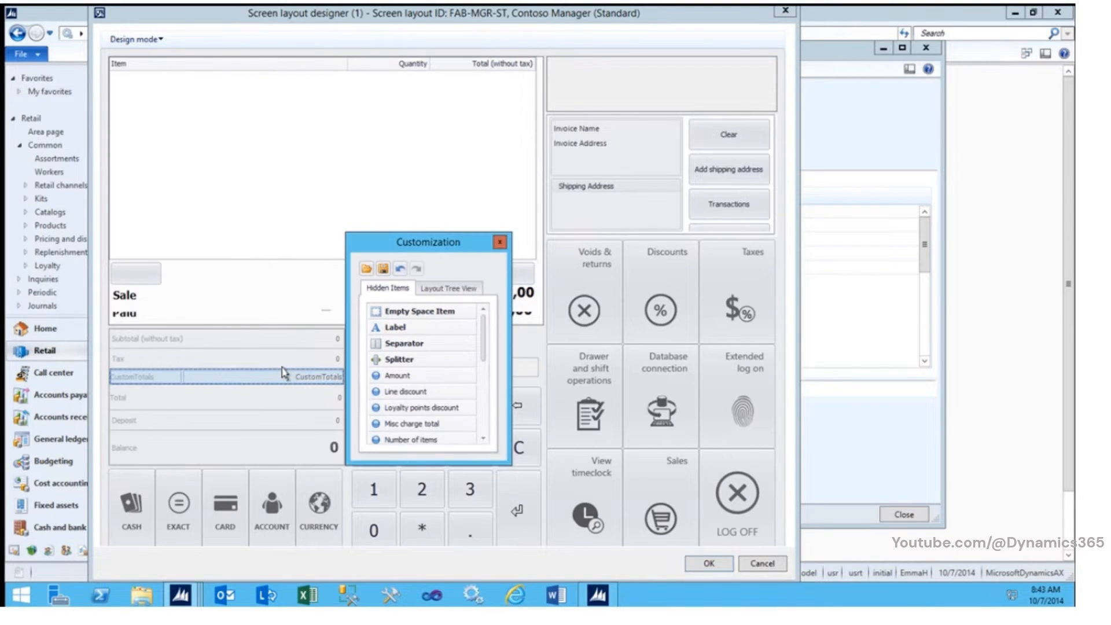
click(499, 243)
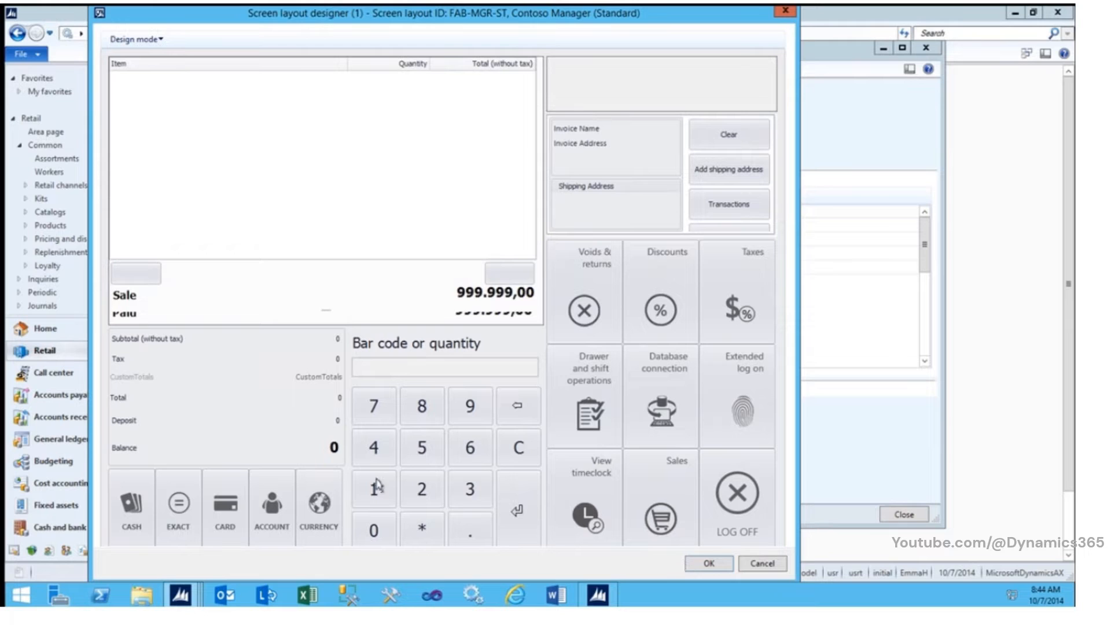
click(693, 564)
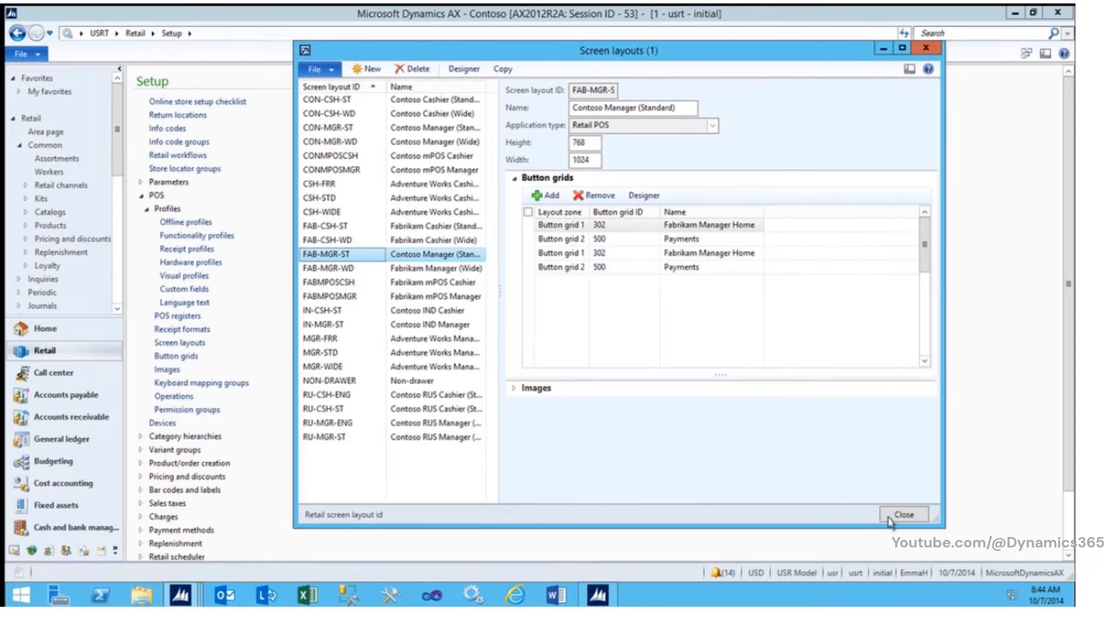
click(904, 514)
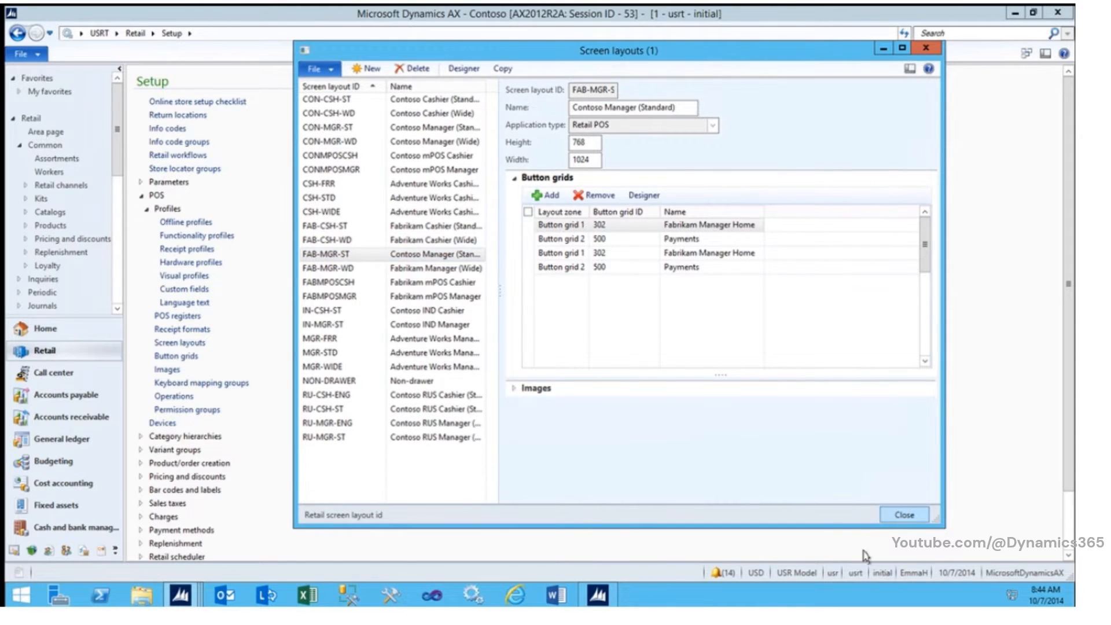
Step: Switch to File Explorer and open C:\Program Files (x86)\Microsoft Dynamics AX\60\Retail SDK\POS Plug-ins\Services\CustomField
click(152, 597)
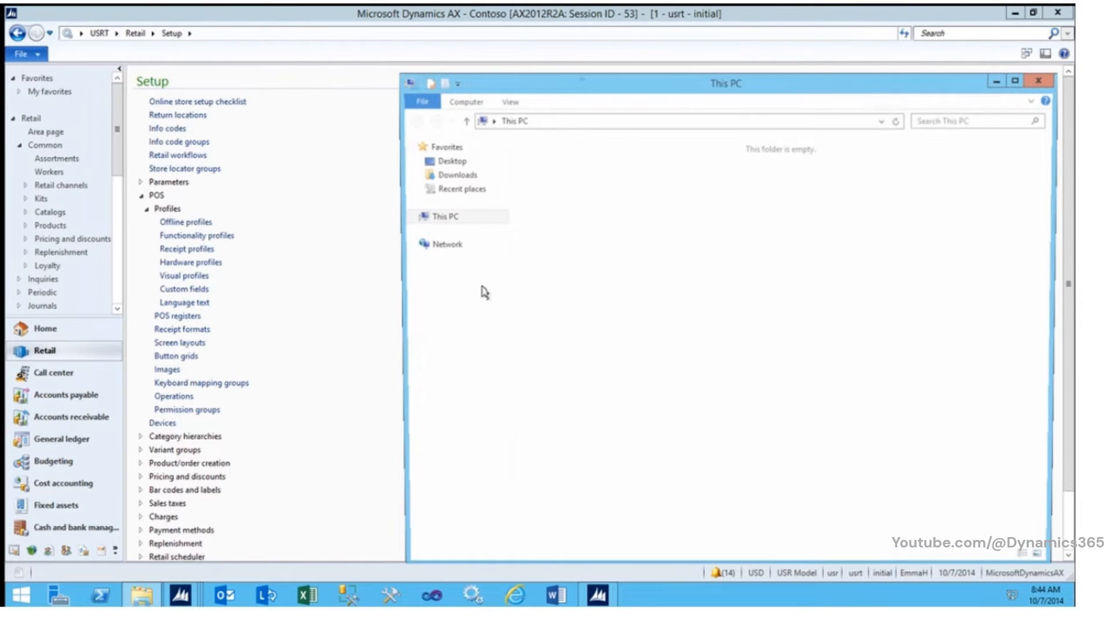
double_click(769, 260)
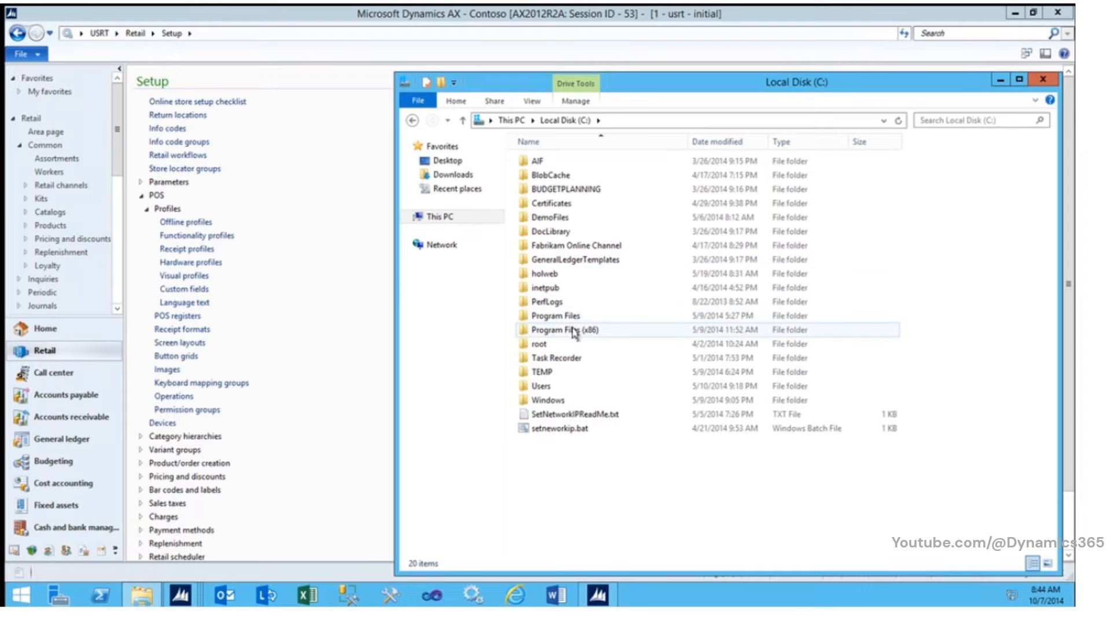
double_click(573, 331)
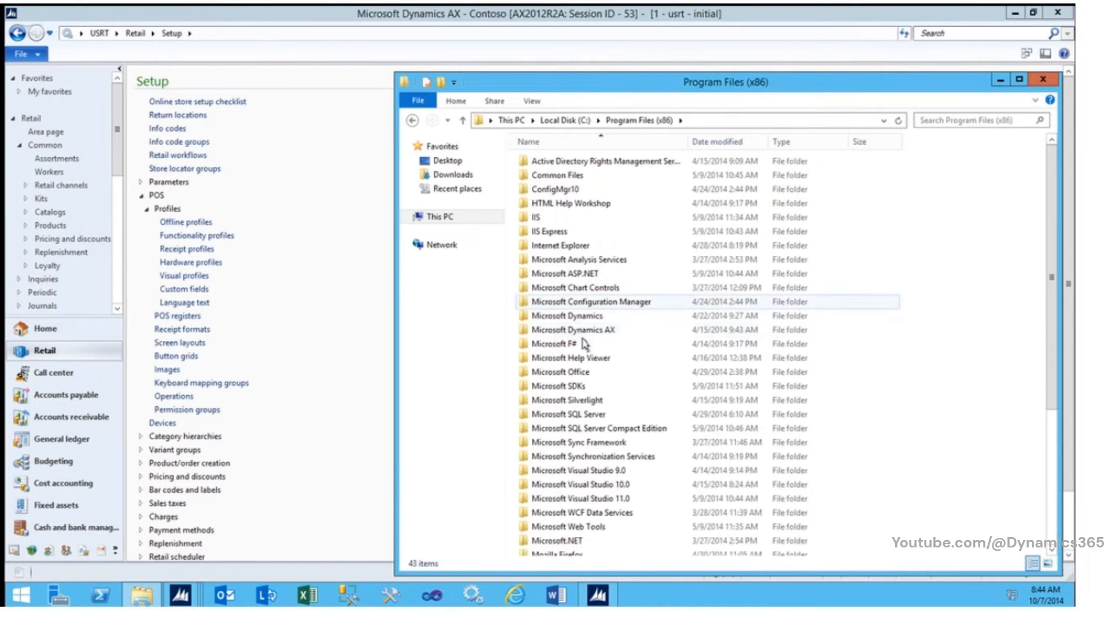
double_click(585, 331)
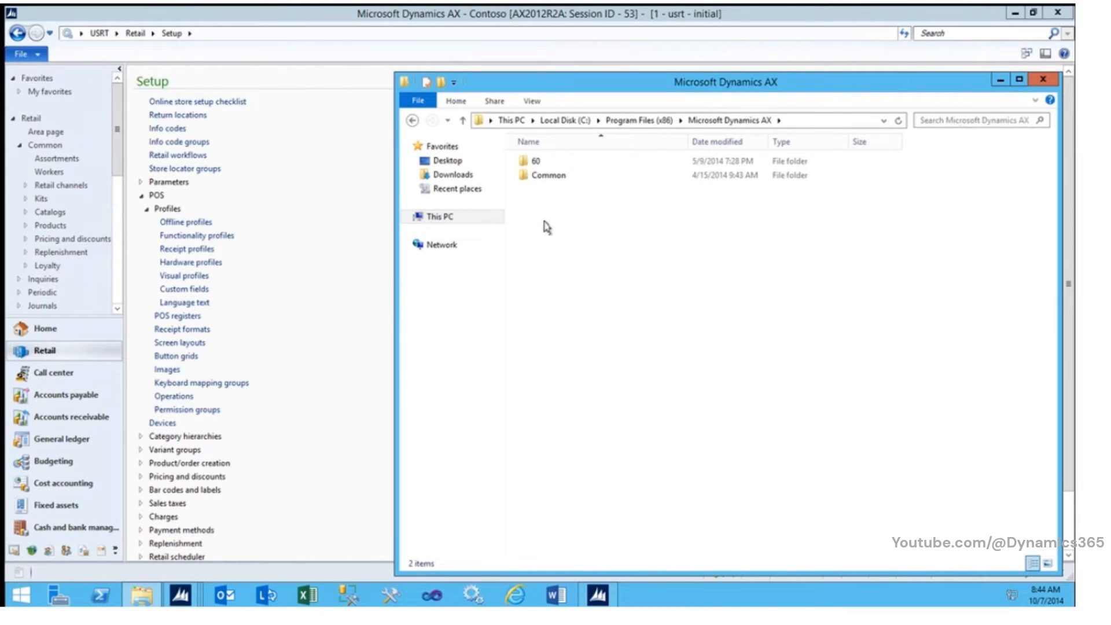
double_click(527, 164)
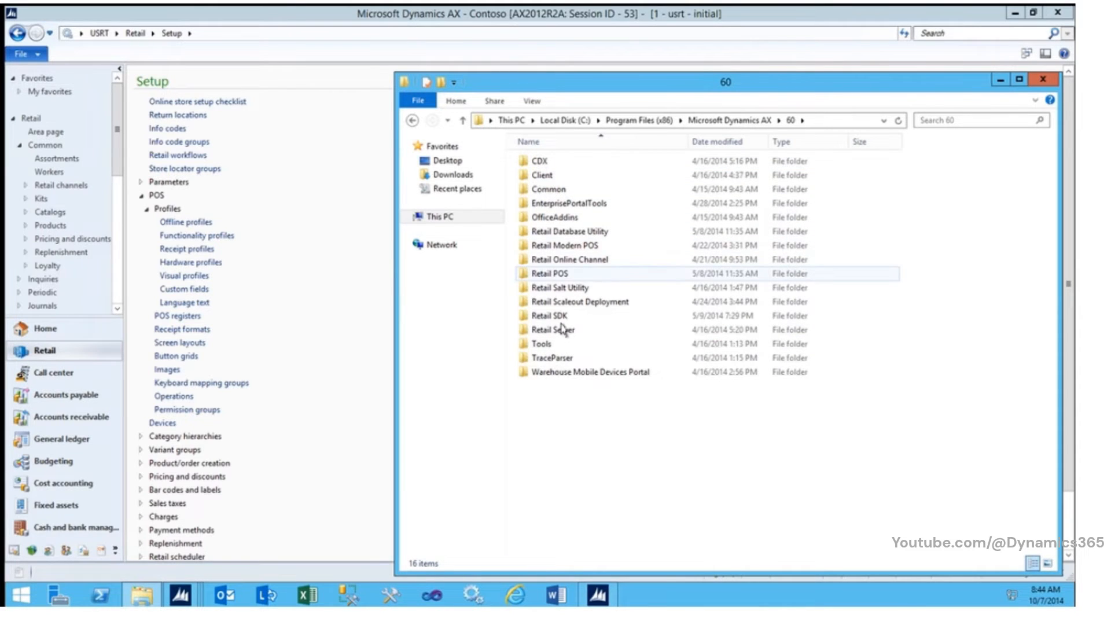
double_click(557, 319)
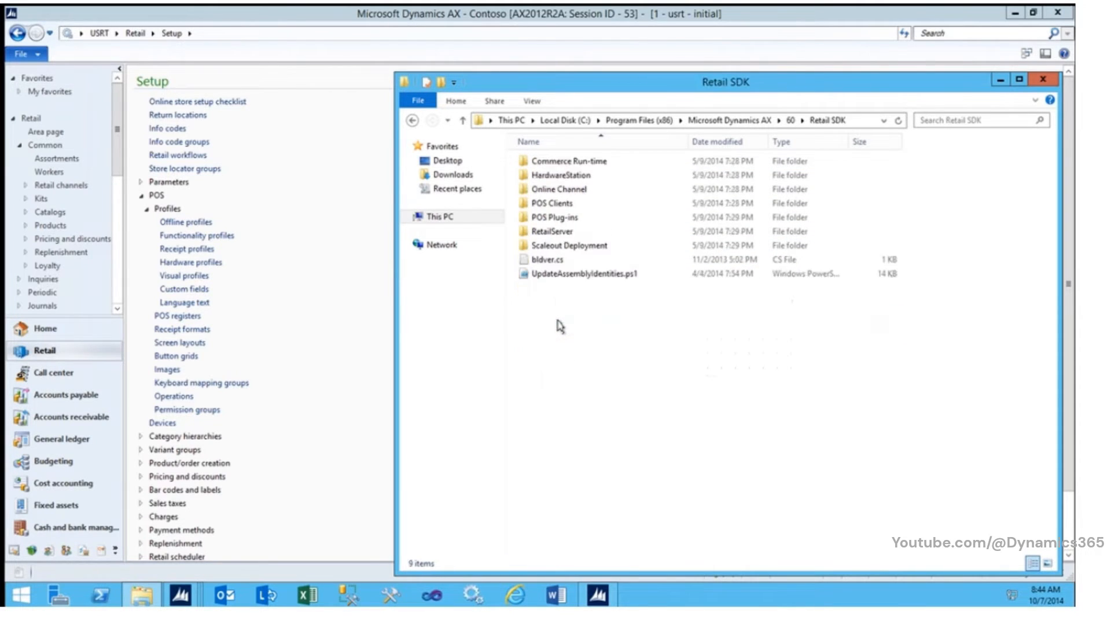
double_click(569, 217)
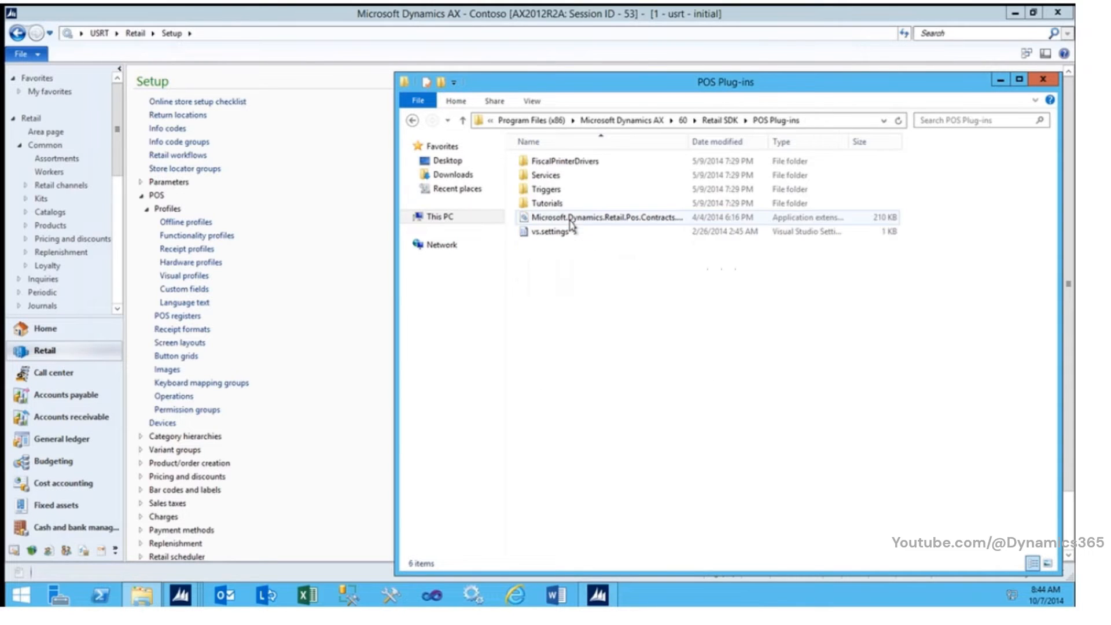
double_click(544, 175)
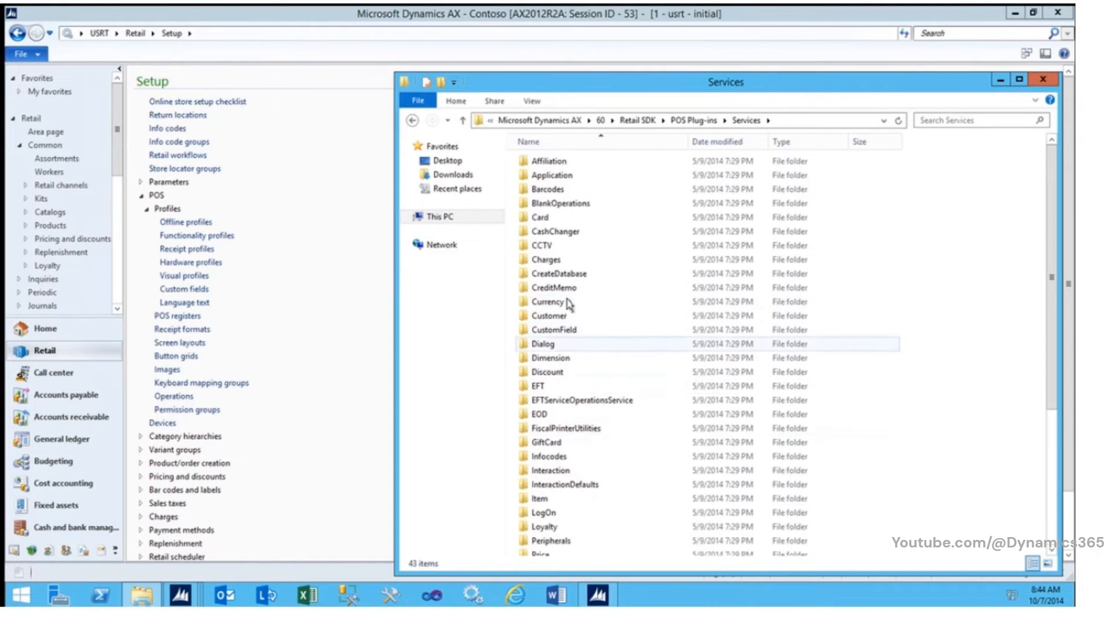
double_click(571, 332)
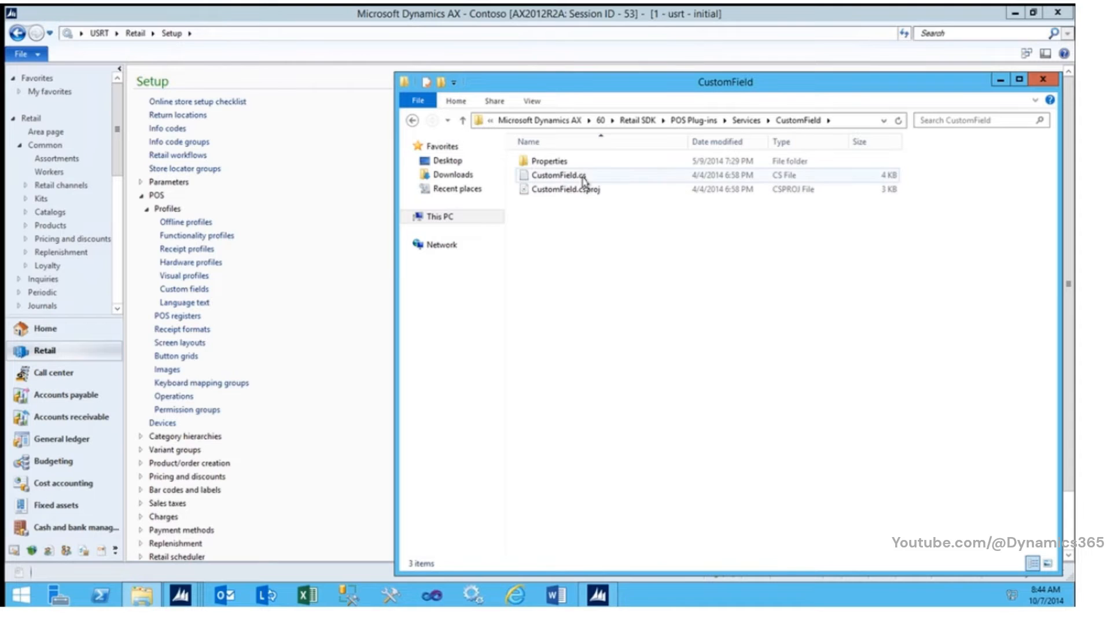
Step: Locate the CustomField.cs source file in the folder and close the File Explorer window
click(584, 181)
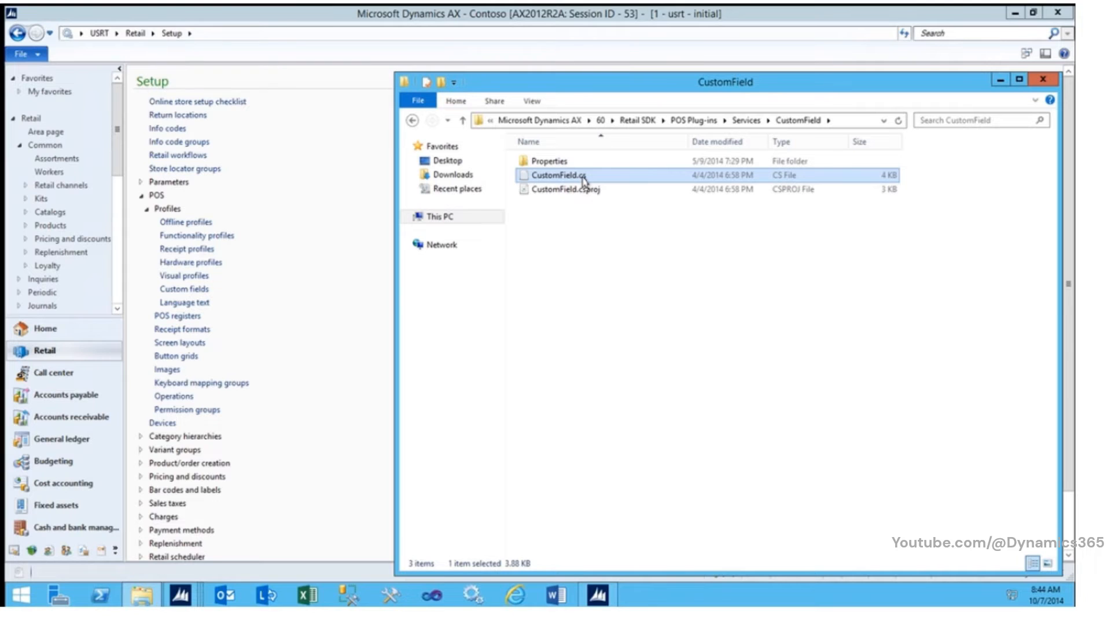
drag(583, 182, 907, 399)
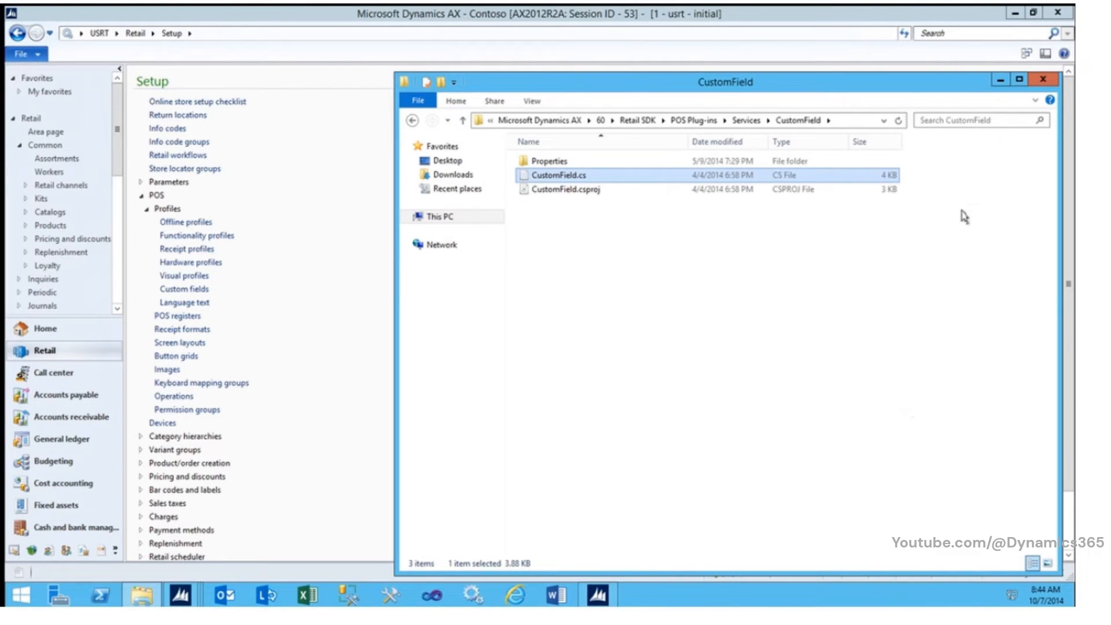
click(1043, 81)
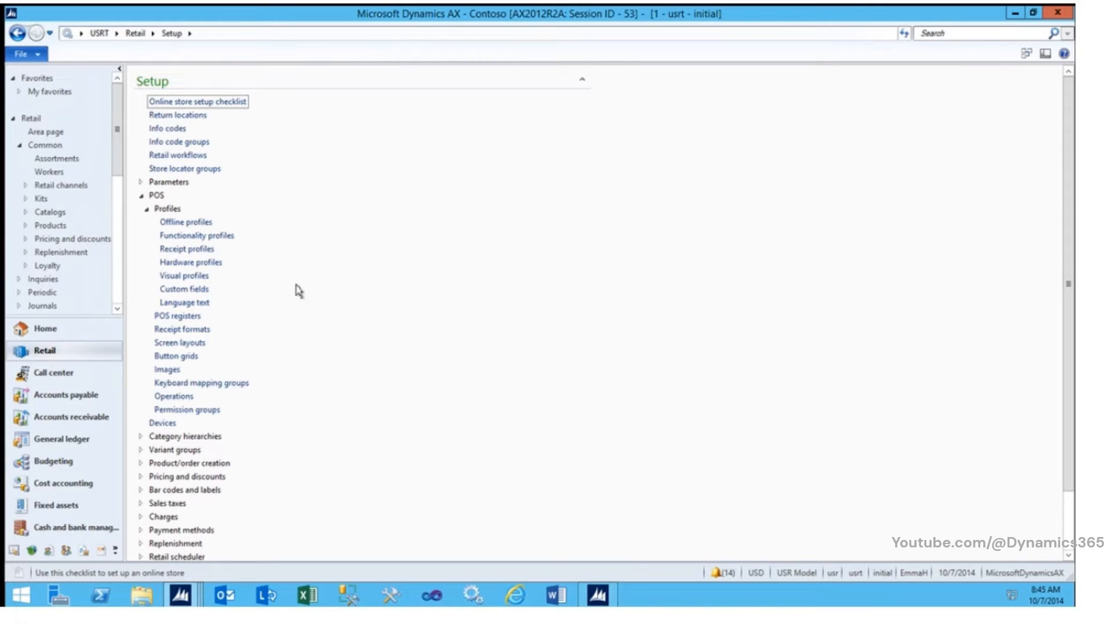
Step: Open the distribution schedule from the Retail area page and run the Registers job 1090
click(134, 35)
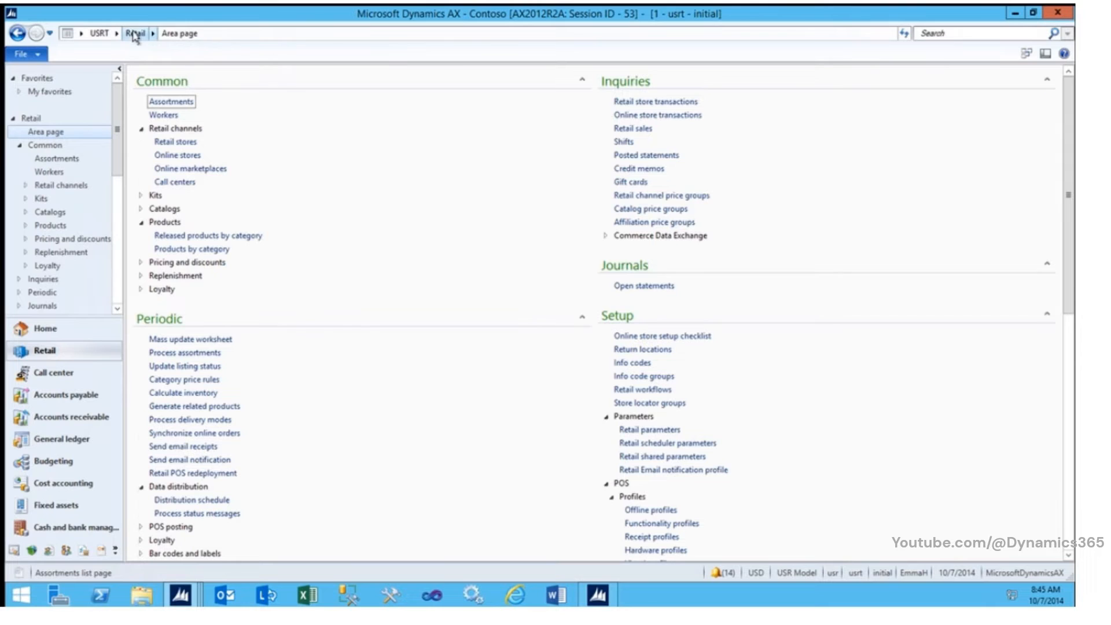
click(1069, 486)
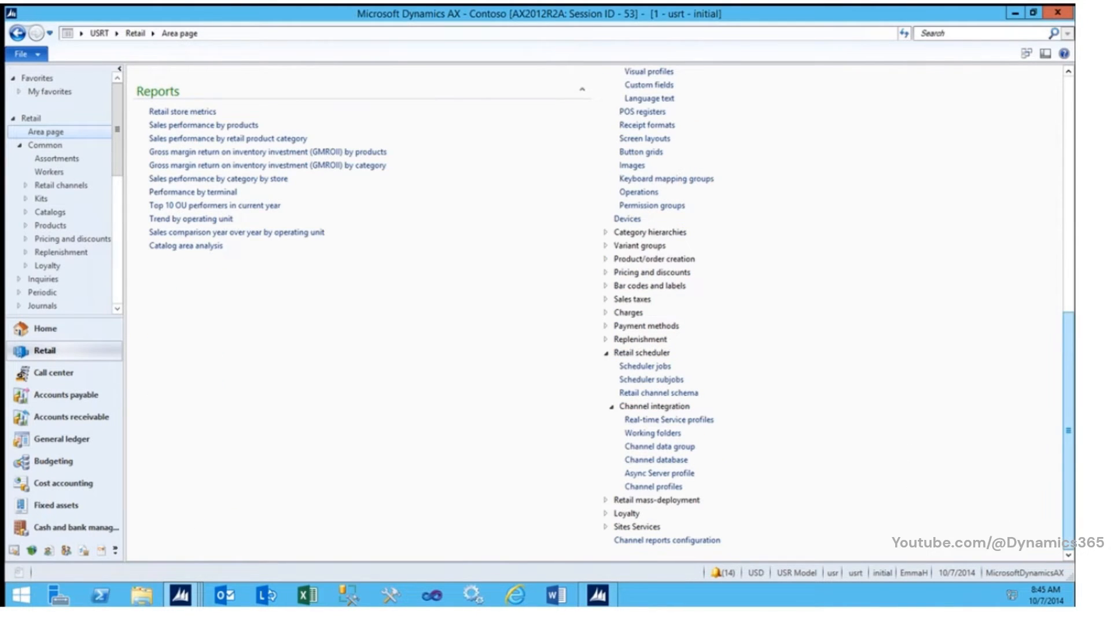
click(1072, 253)
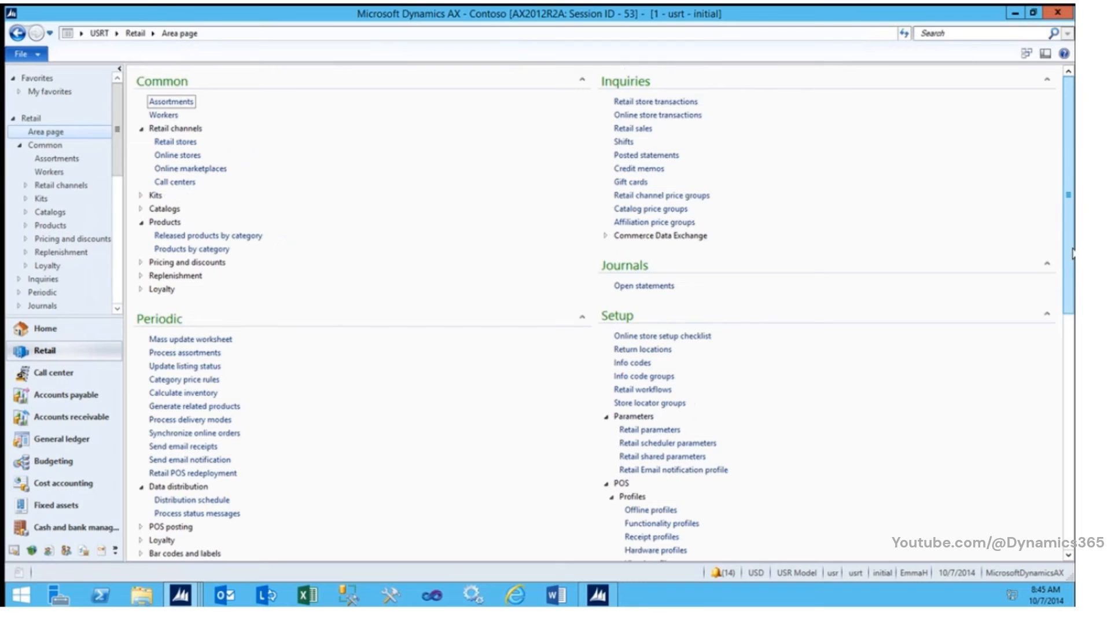
click(223, 501)
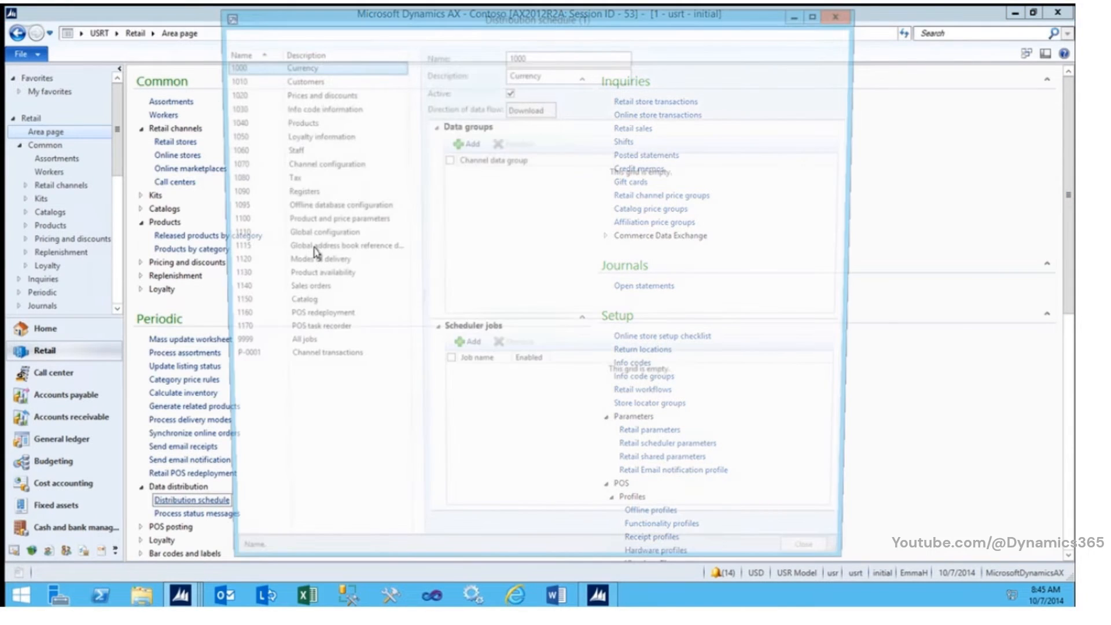
click(289, 193)
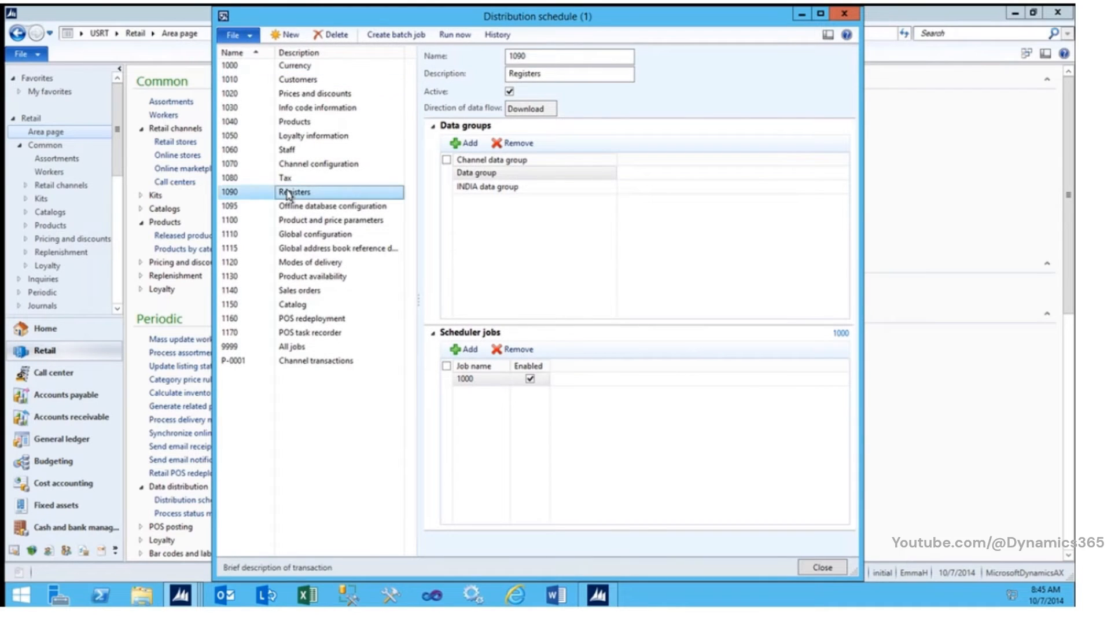
click(455, 35)
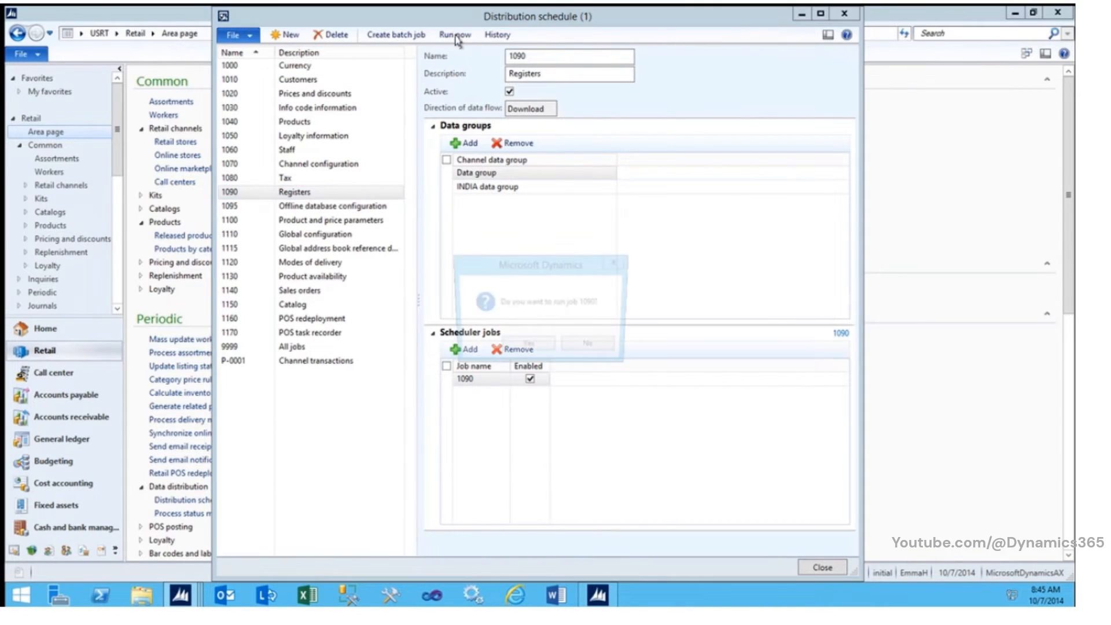
click(528, 346)
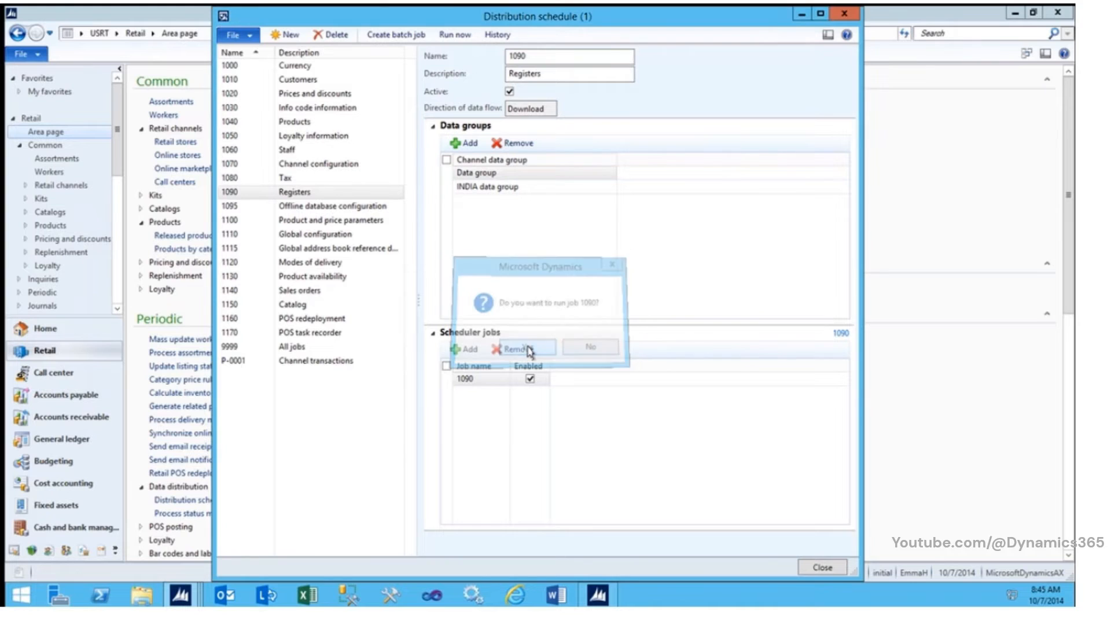
Step: Run the Staff job 1060 from the distribution schedule
click(271, 149)
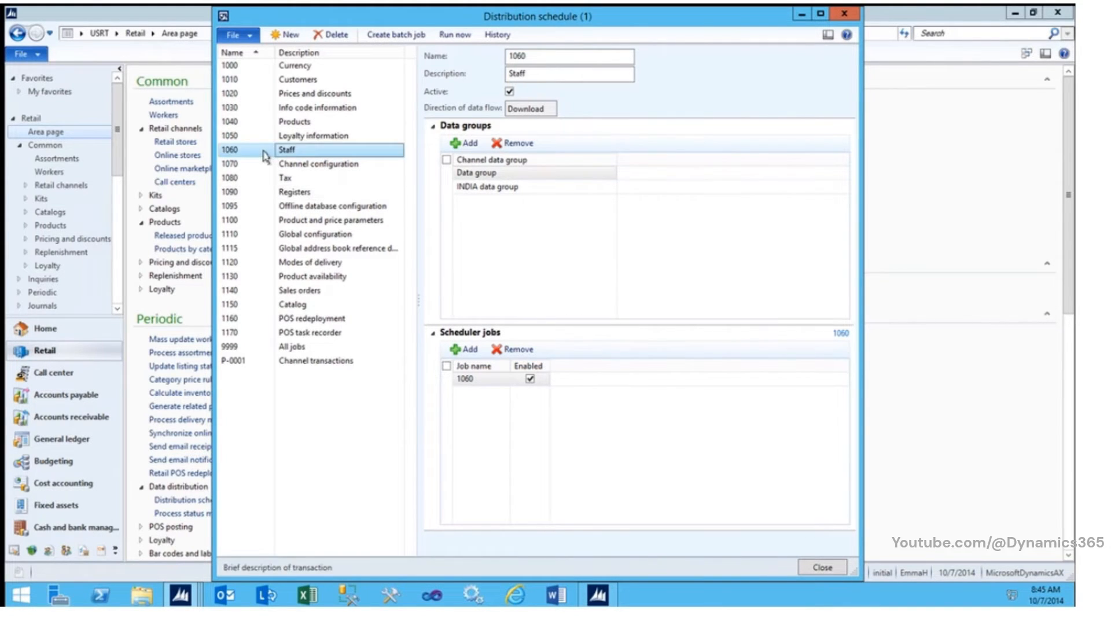
click(457, 35)
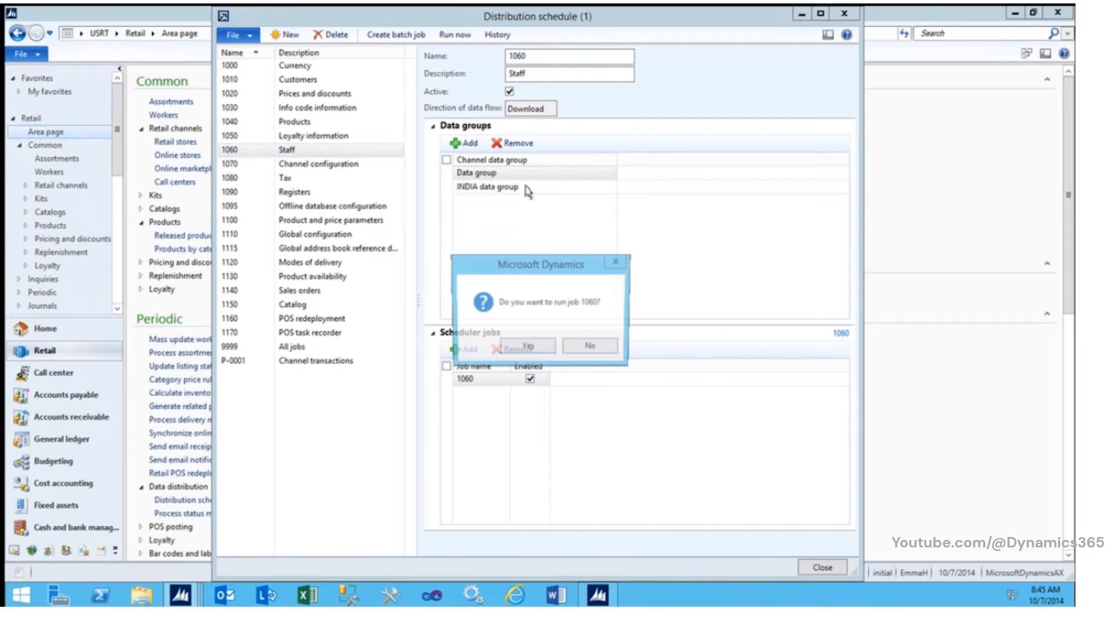
click(540, 347)
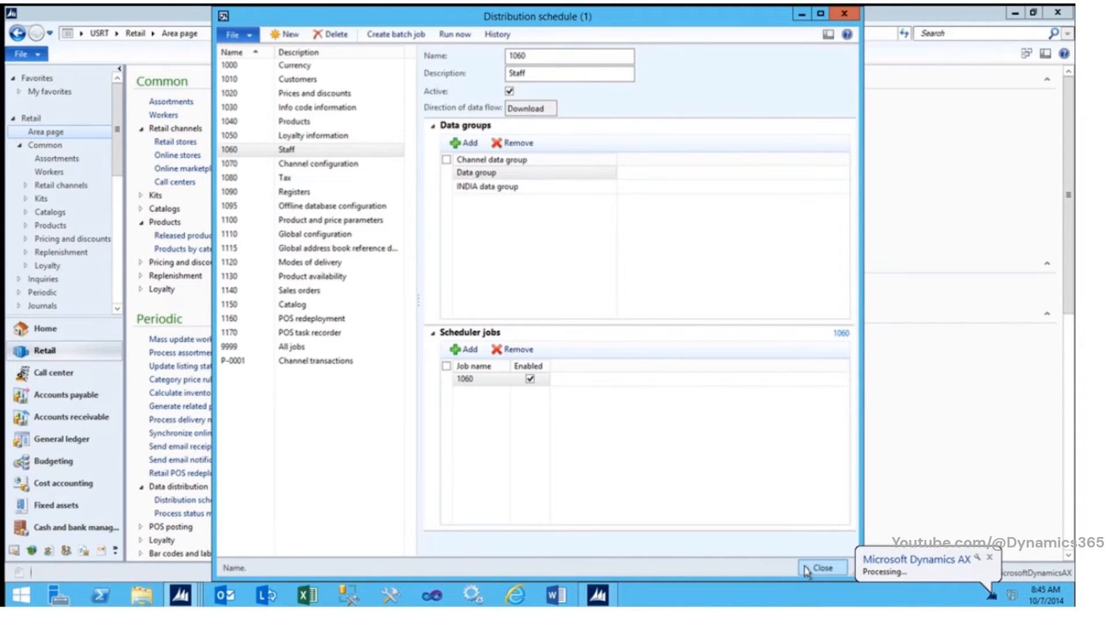
Step: Close the distribution schedule and choose USR Model as the model for the application object
click(822, 567)
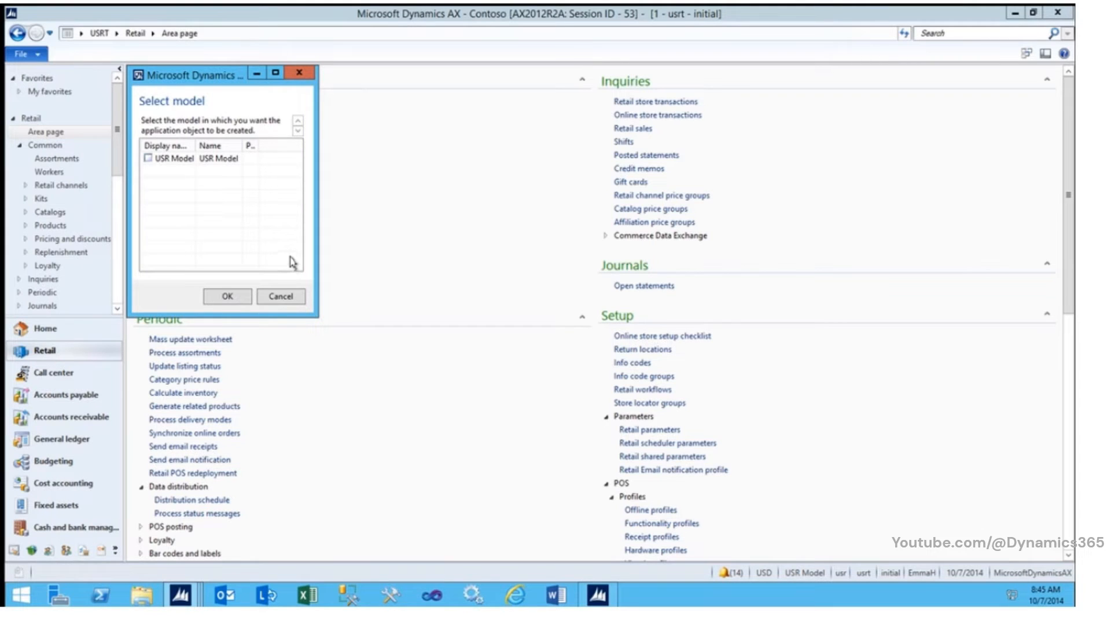
click(149, 160)
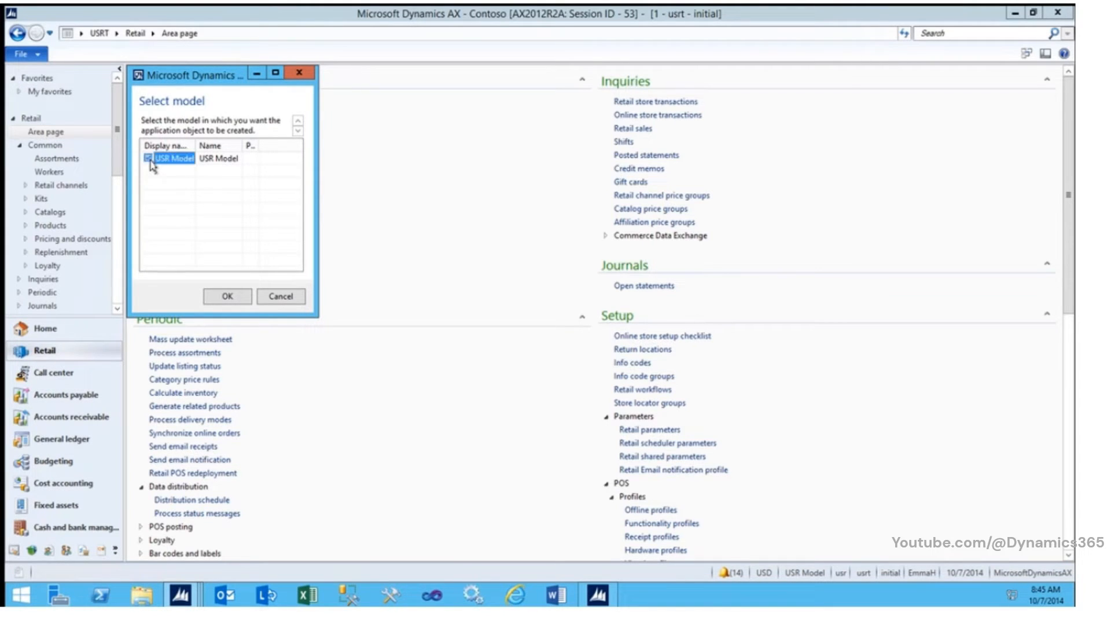
click(239, 302)
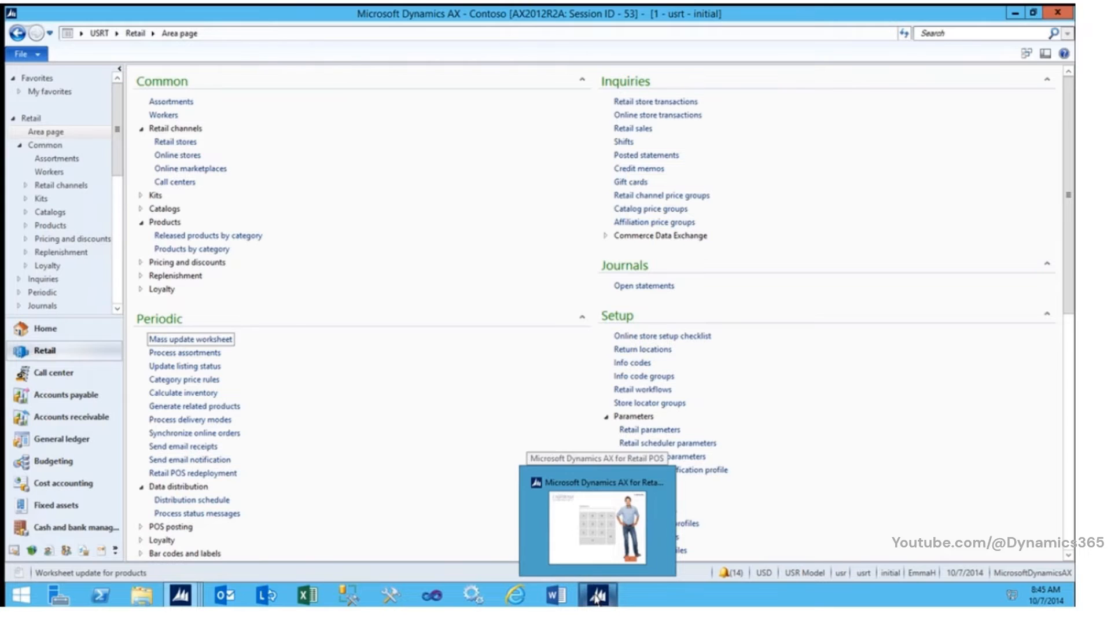
Step: Switch to the Retail POS window and log on with the operator ID and password
click(595, 596)
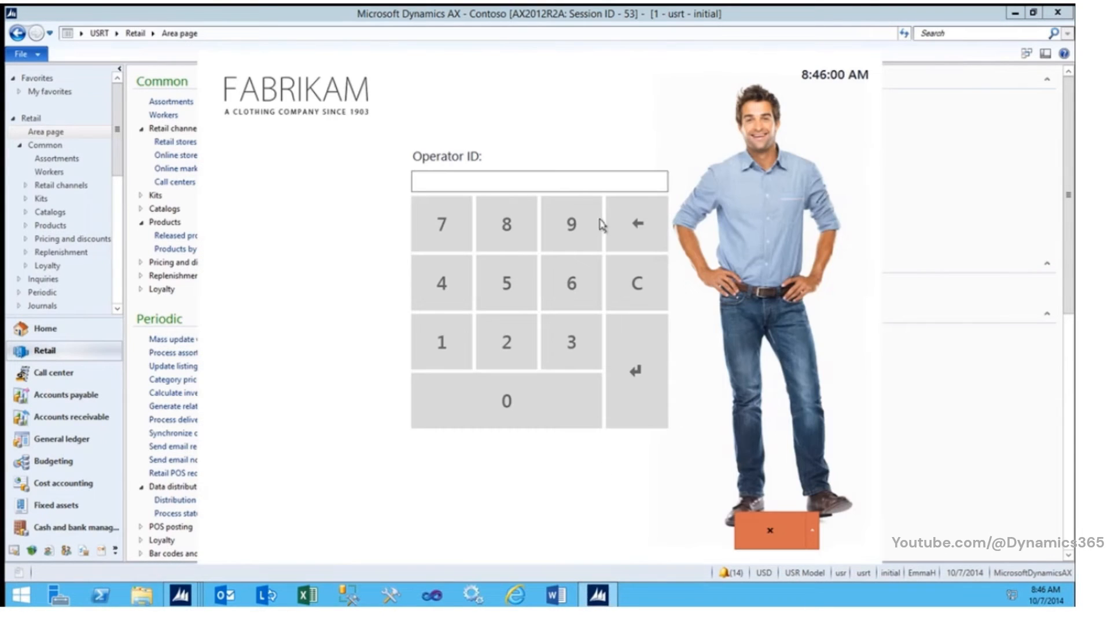
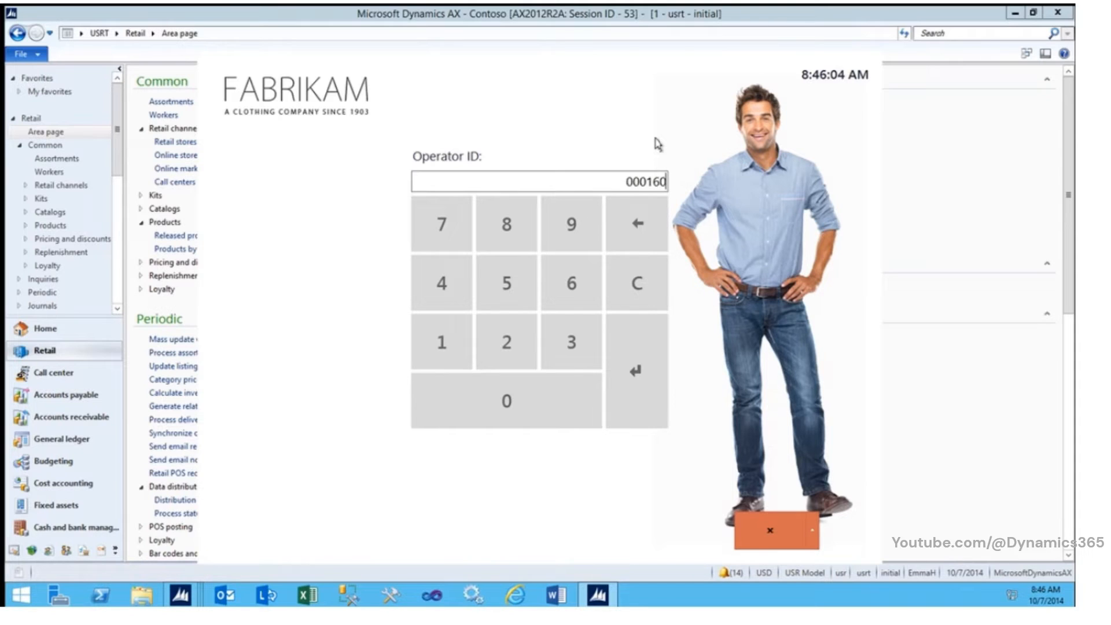
key(Return)
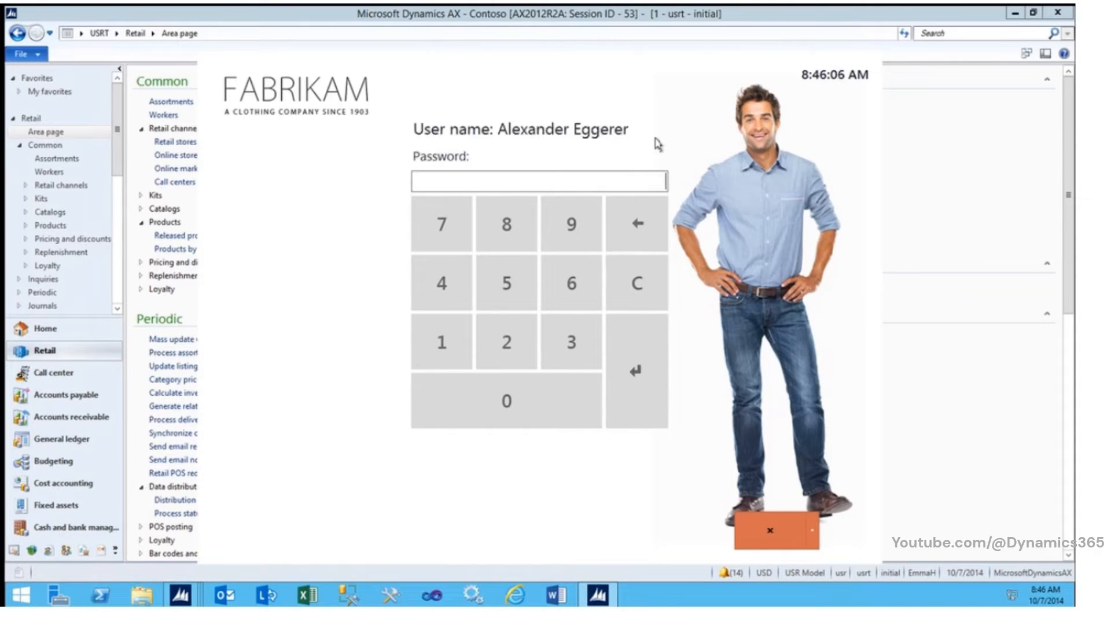
key(Return)
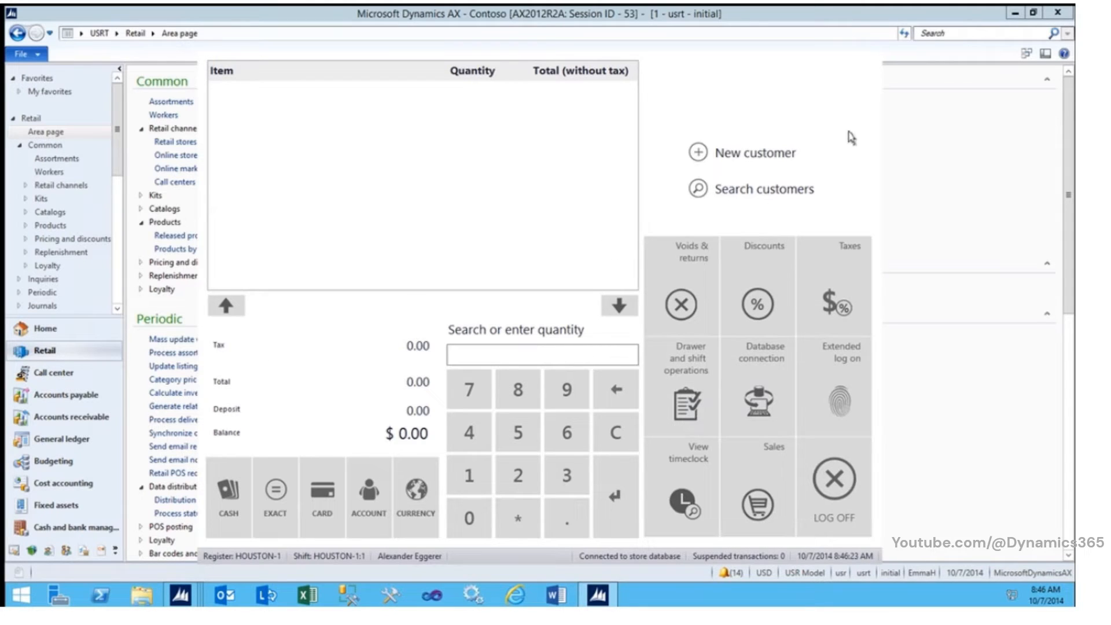
Step: Log off and exit the Retail POS, authorizing the exit with the operator ID and password
click(839, 492)
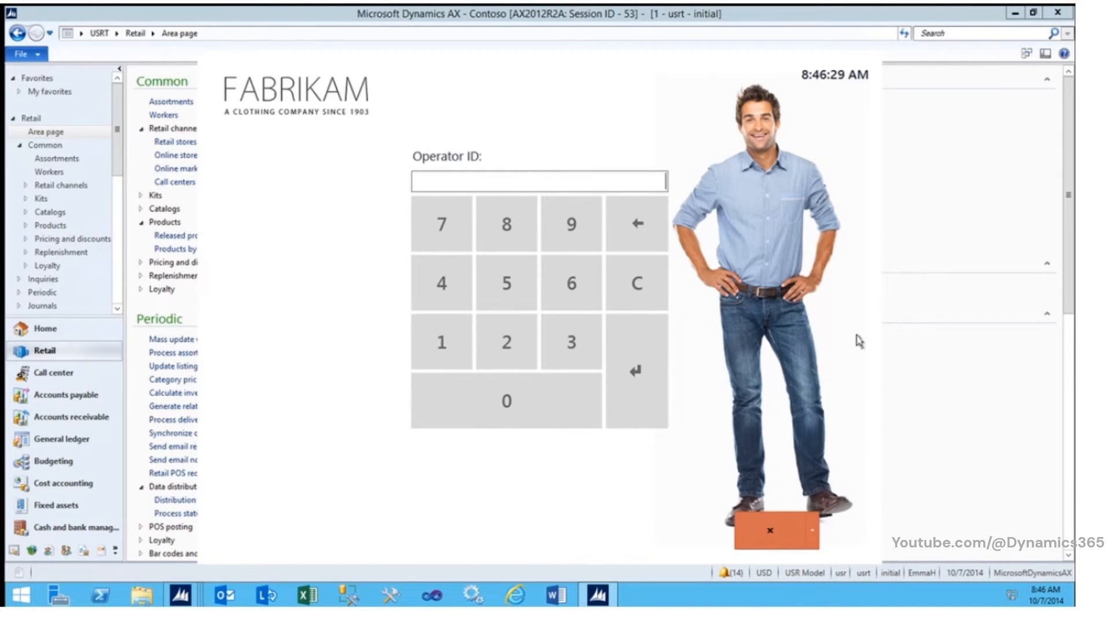
click(812, 528)
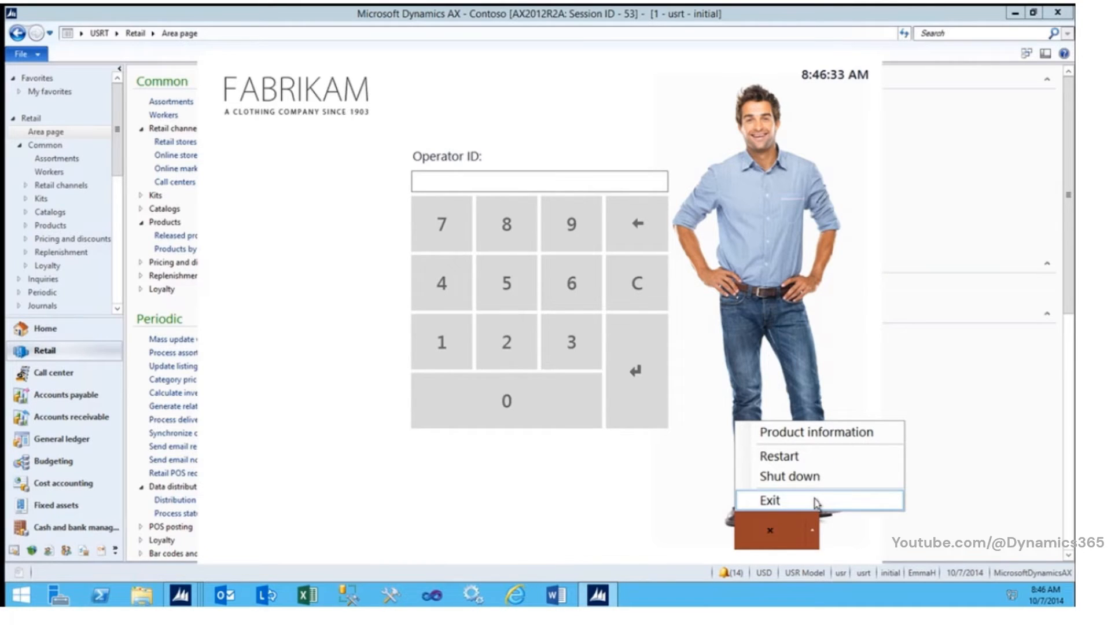
click(815, 500)
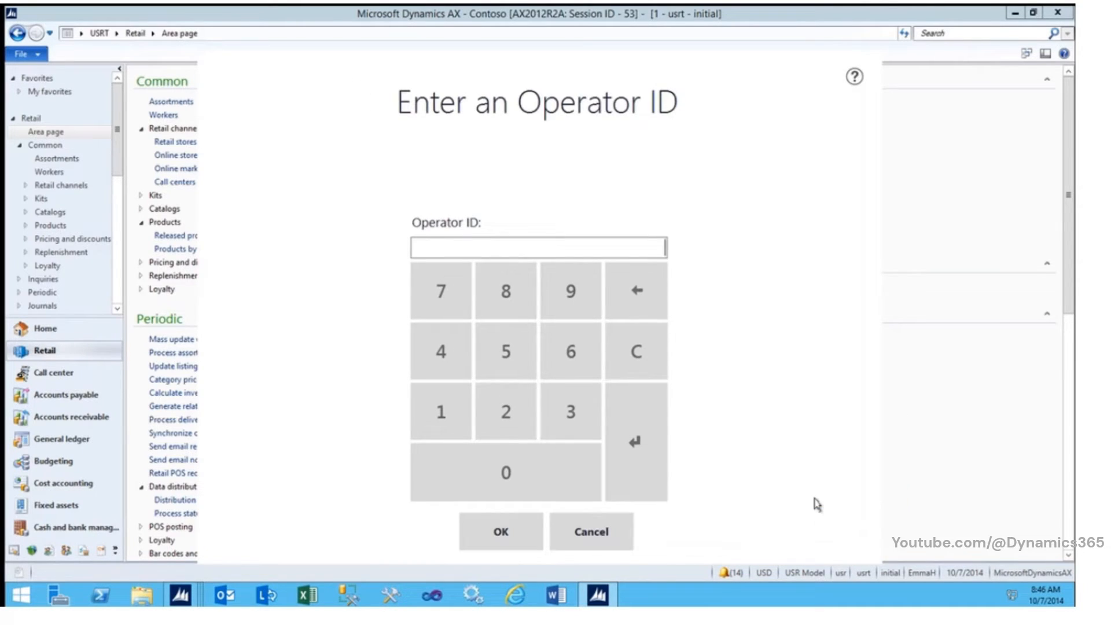
key(Return)
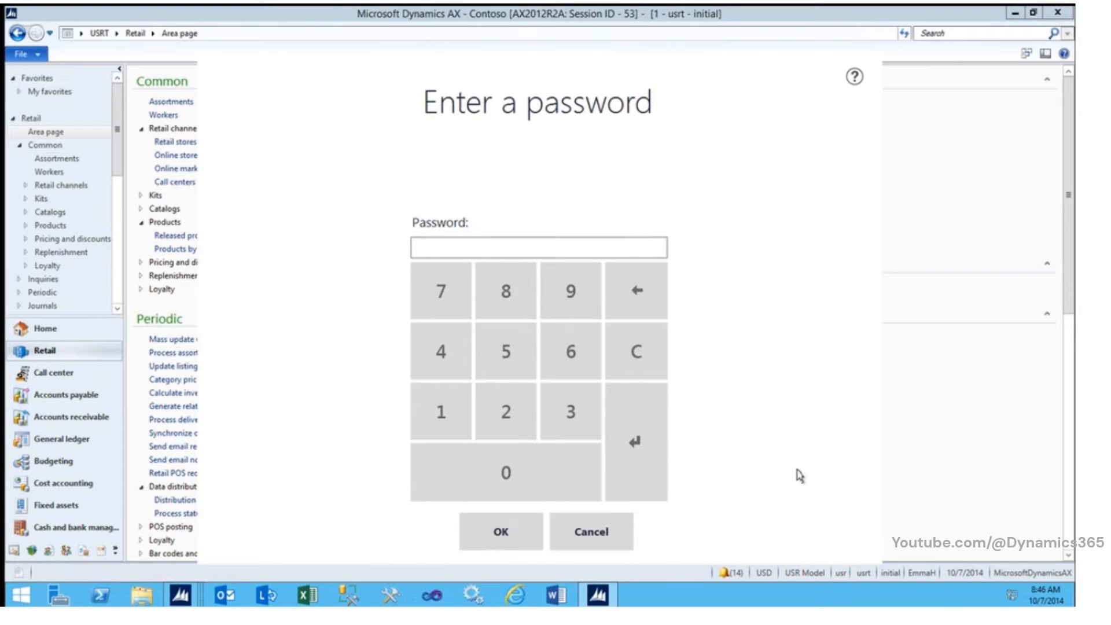
text(12)
key(Return)
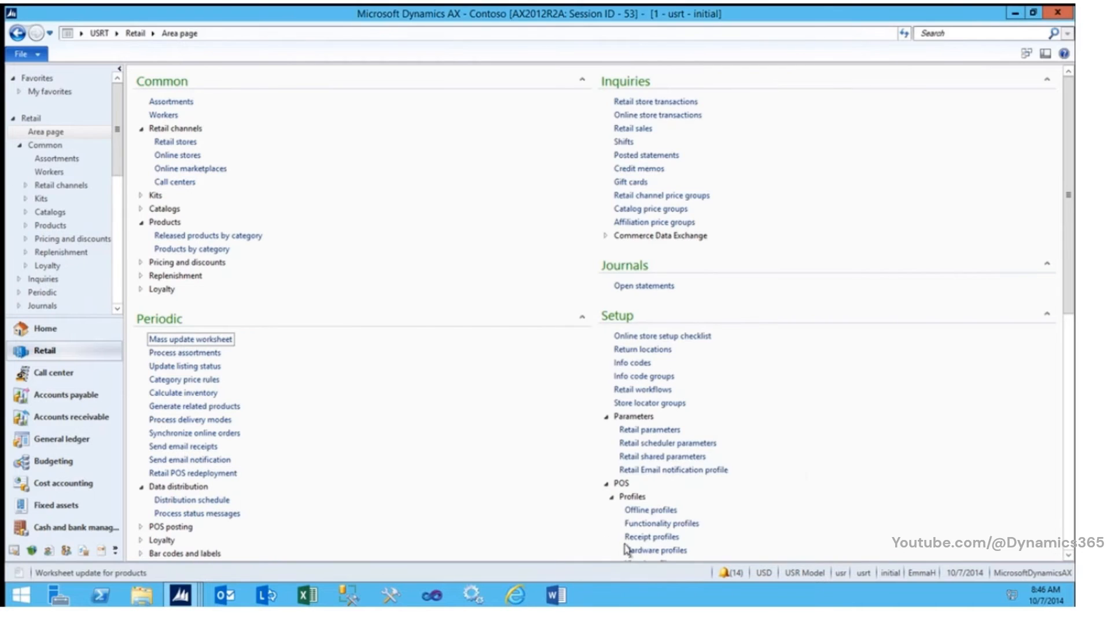
Step: Launch Houston Register 1 from the desktop and log on with the operator ID and password
click(1072, 596)
double_click(51, 385)
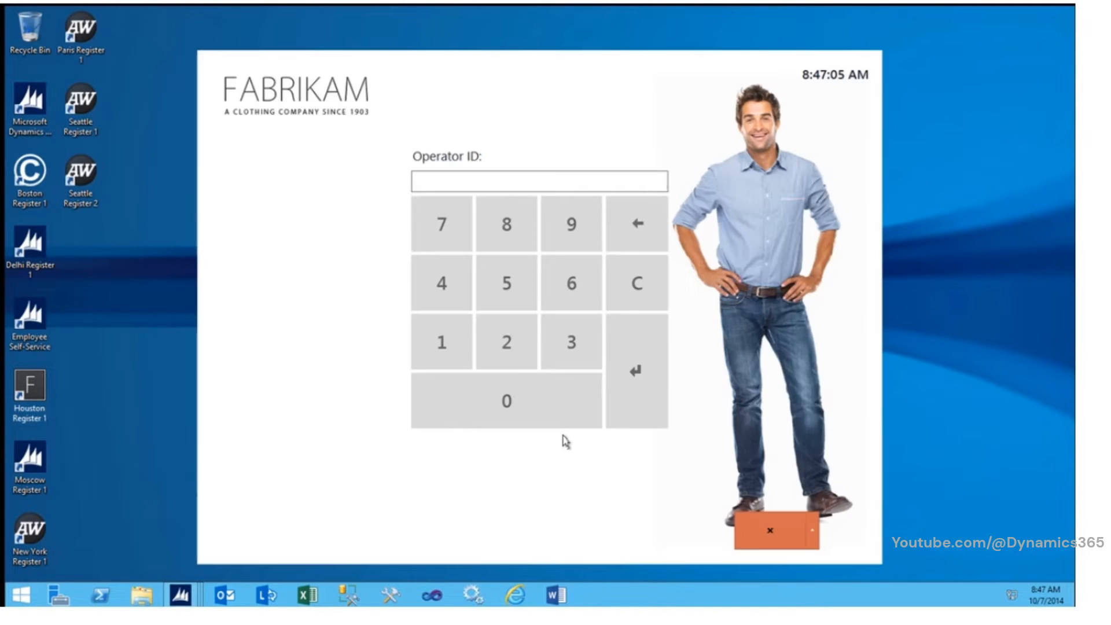
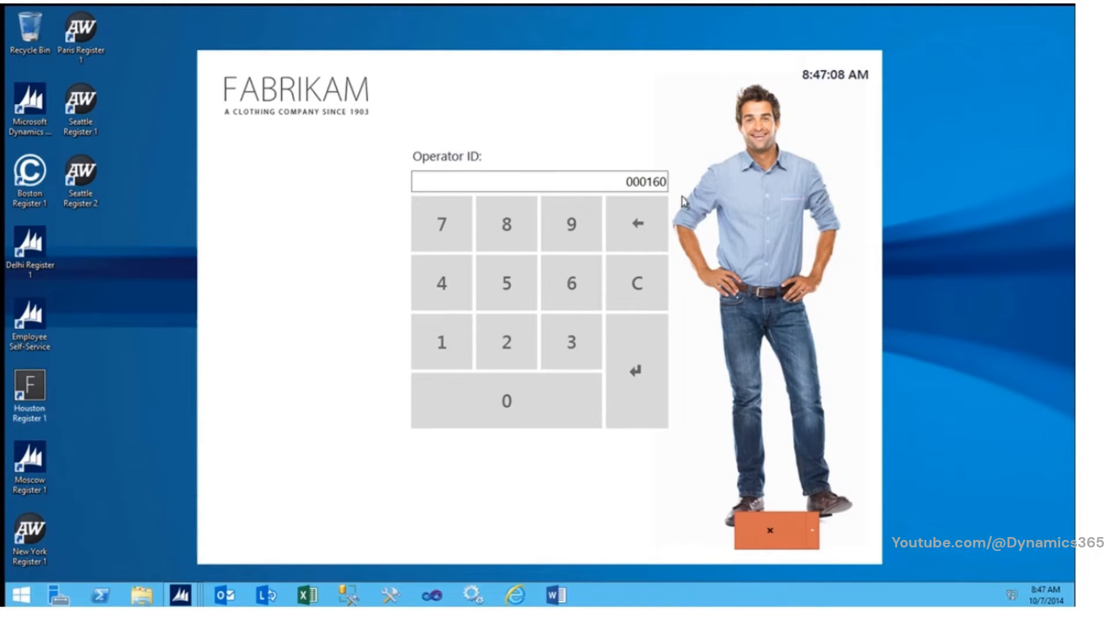
key(Return)
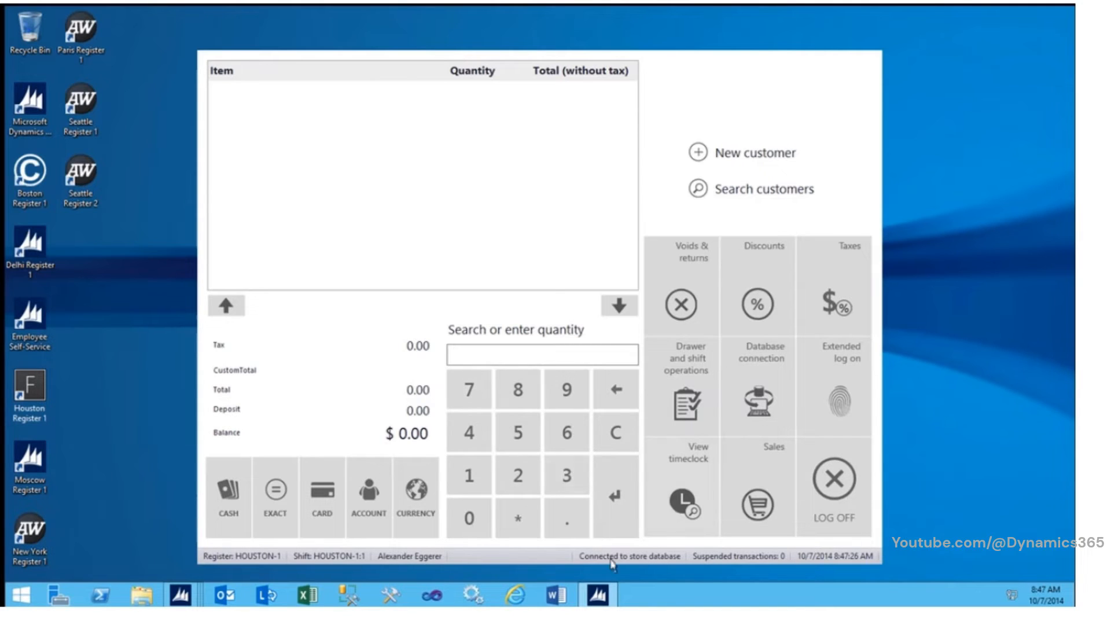
Step: Switch back to Dynamics AX and locate the POS setup links on the Retail area page
click(201, 602)
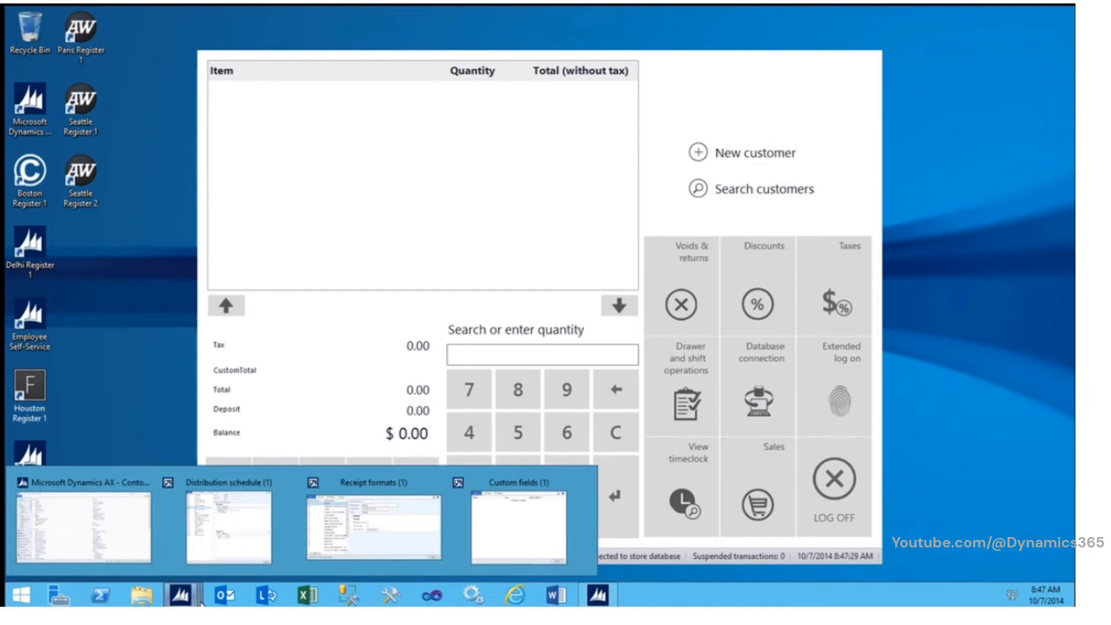
click(95, 525)
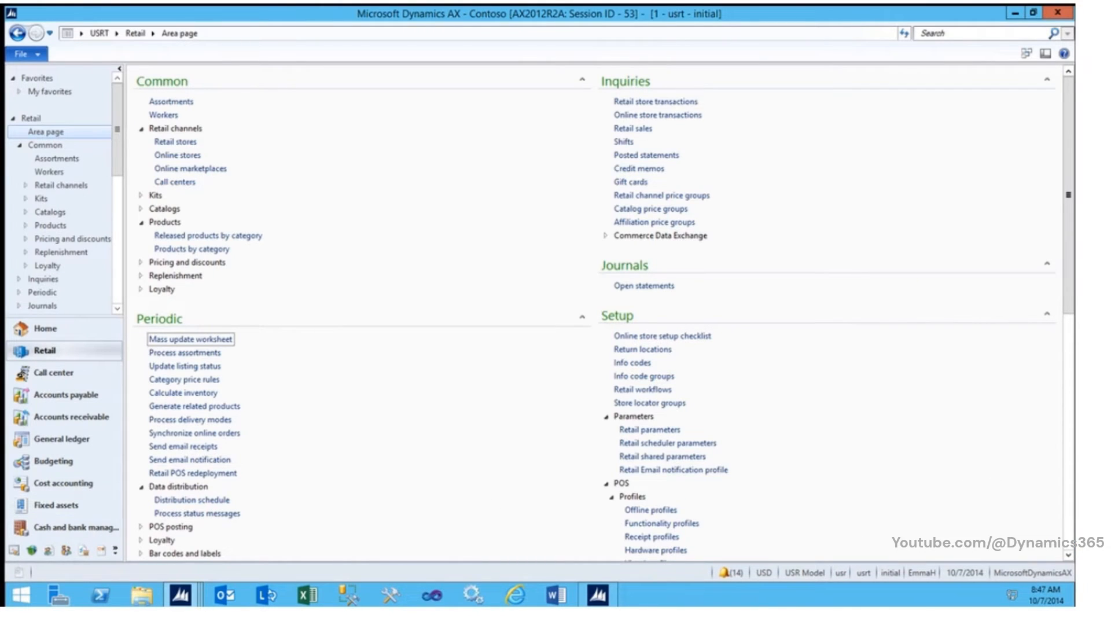
scroll(803, 437, down, 10)
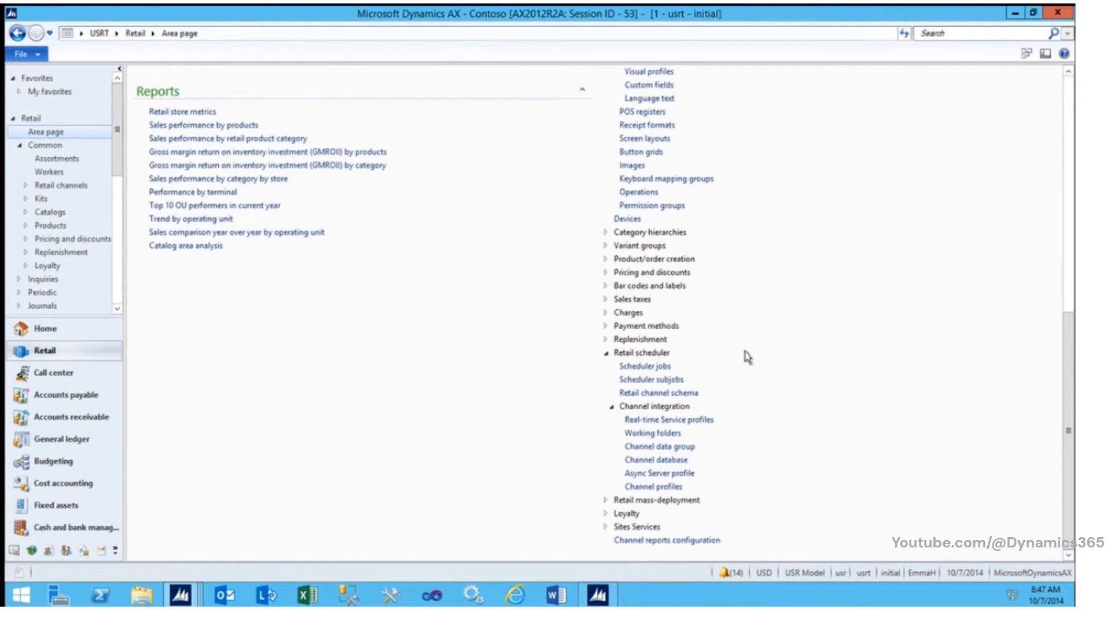